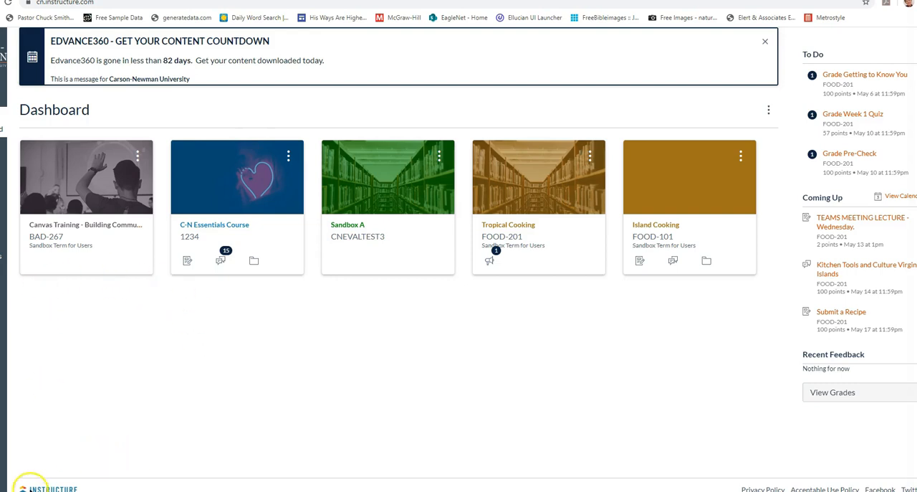
In the Island Cooking course, add a new page named "Week 2 Overview and Instruction" to the "Week 2 - In the Kitchen Tools" module
{"action": "left_click", "coordinate": [665, 226]}
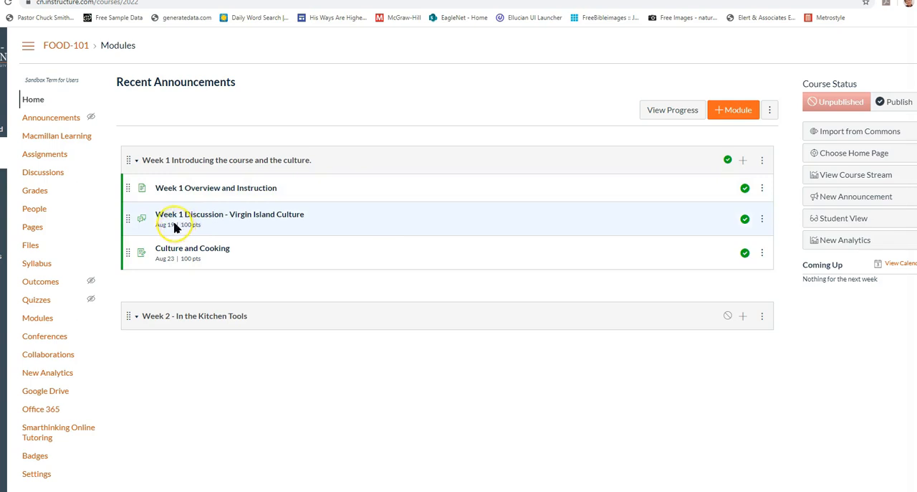
{"action": "left_click_drag", "start_coordinate": [224, 214], "coordinate": [272, 230]}
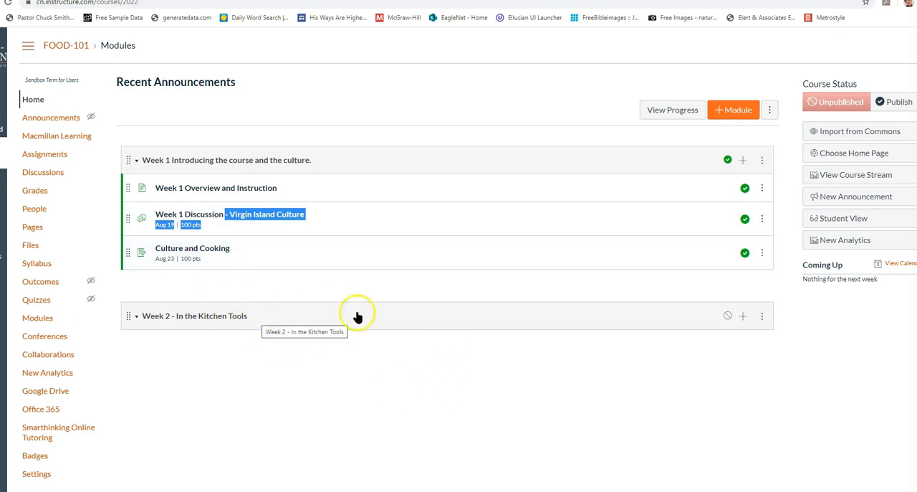
{"action": "left_click", "coordinate": [742, 317]}
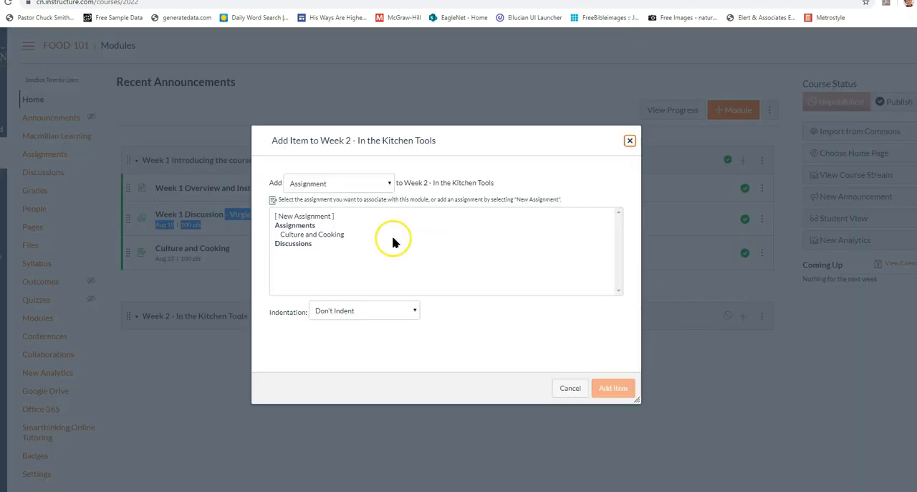
{"action": "left_click", "coordinate": [342, 184]}
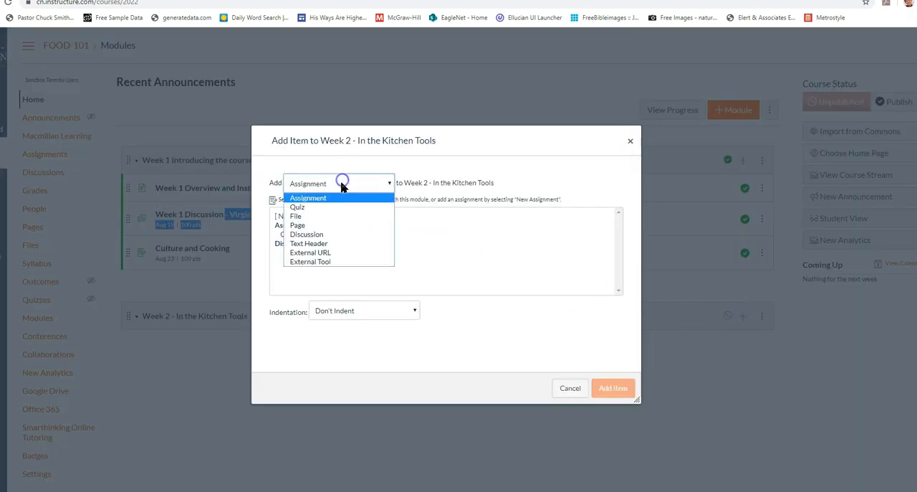
{"action": "left_click", "coordinate": [321, 226]}
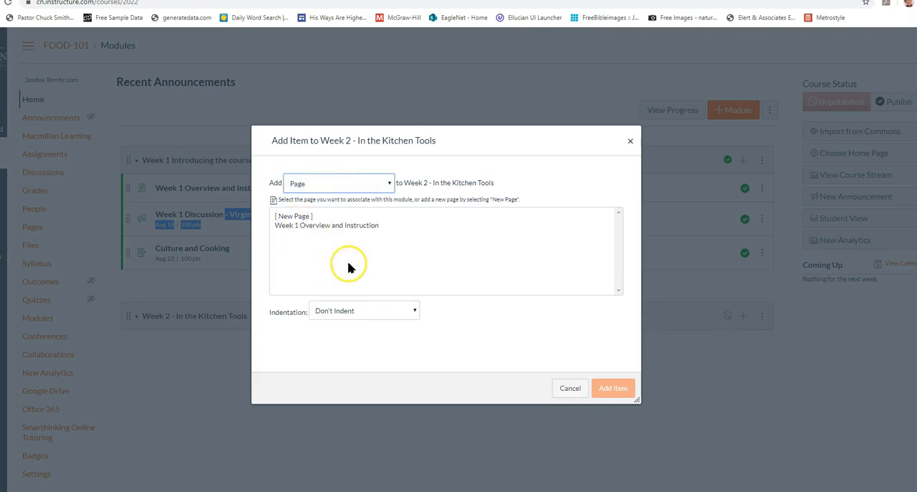
{"action": "left_click", "coordinate": [292, 216]}
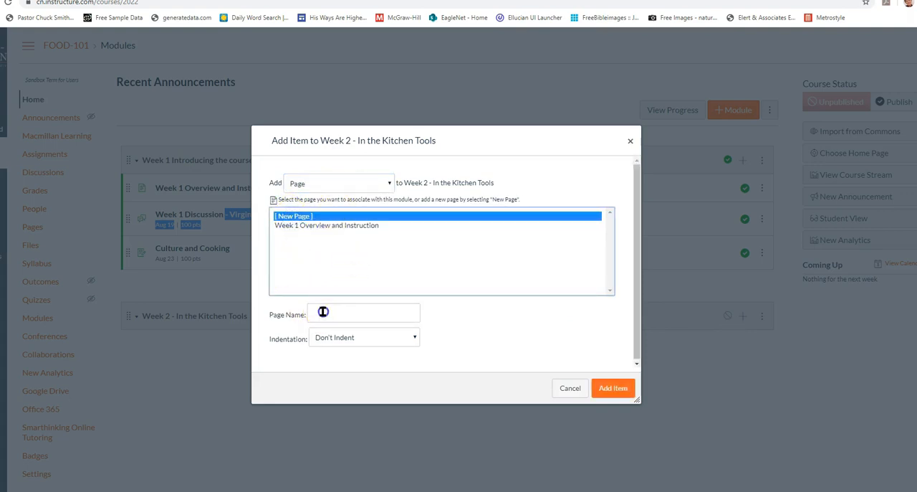
{"action": "left_click", "coordinate": [324, 312]}
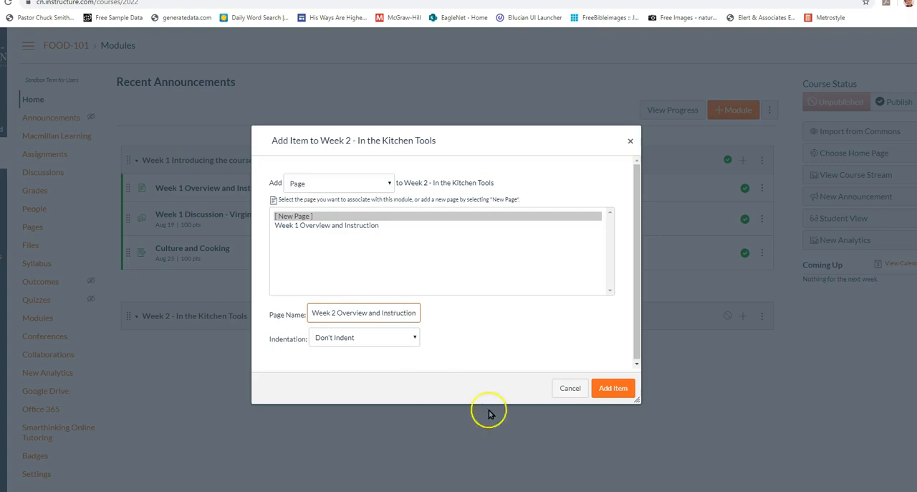
{"action": "left_click", "coordinate": [609, 387]}
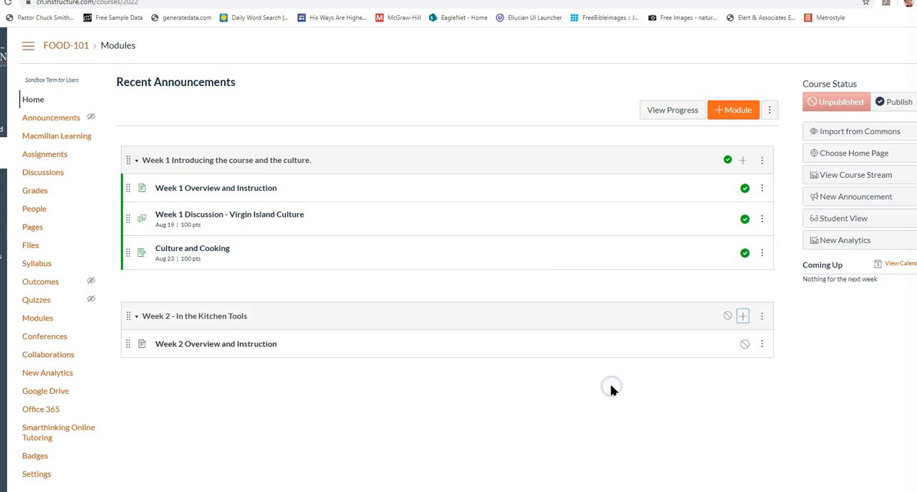
Edit the Week 2 Overview and Instruction page, entering "Learning Objectives" and pasting the knife skills objectives below it
{"action": "left_click", "coordinate": [202, 345]}
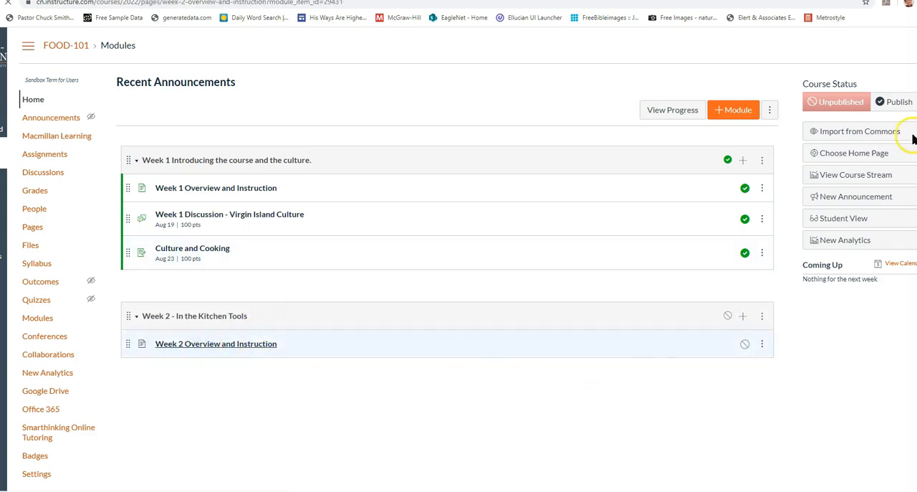
{"action": "left_click", "coordinate": [887, 87]}
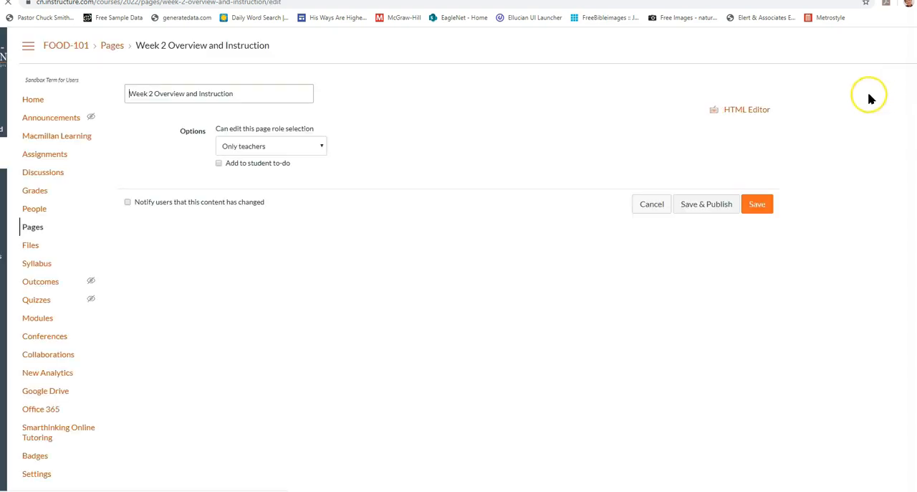
{"action": "left_click", "coordinate": [600, 221]}
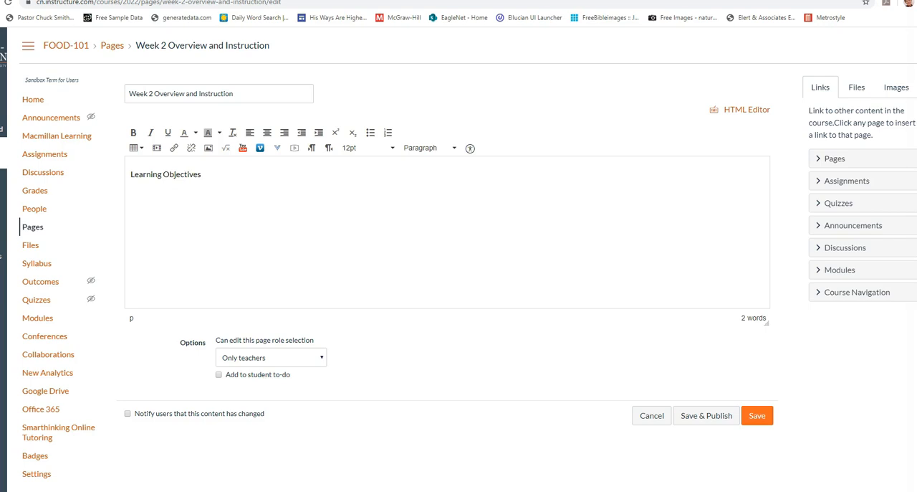
{"action": "left_click", "coordinate": [216, 207]}
{"action": "type", "text": "Explain the proper way to hold a chef's knife. Explain how to use your guide hand for safe and accurate cutting. List the three major knife movements. List the steps to properly dice and julienne. List the steps to properly dicing an onion. Describe how to cut a bell pepper. List the steps to peeling and mincing garlic. Explain how to properly slice mushrooms."}
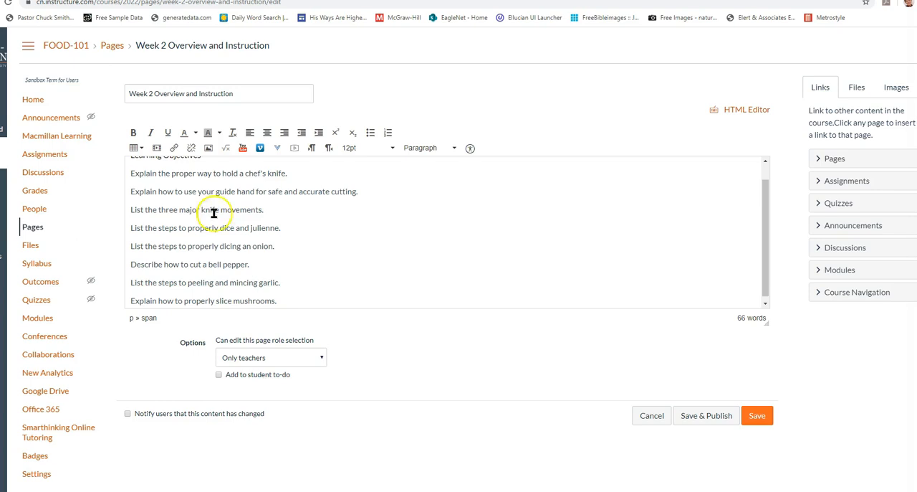
Convert the pasted objectives to a numbered list and format the Learning Objectives line as Header 3
{"action": "scroll", "coordinate": [229, 222], "scroll_direction": "up", "scroll_amount": 1}
{"action": "left_click_drag", "start_coordinate": [164, 192], "coordinate": [173, 291]}
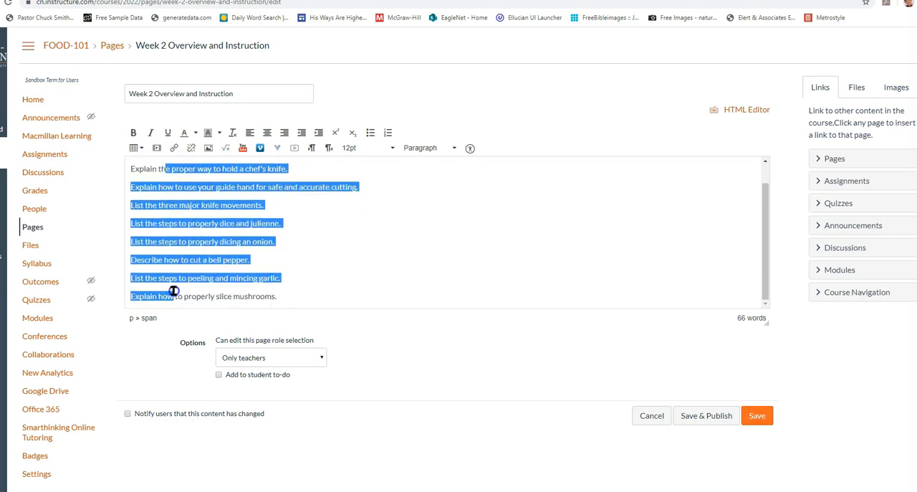
{"action": "left_click", "coordinate": [387, 135]}
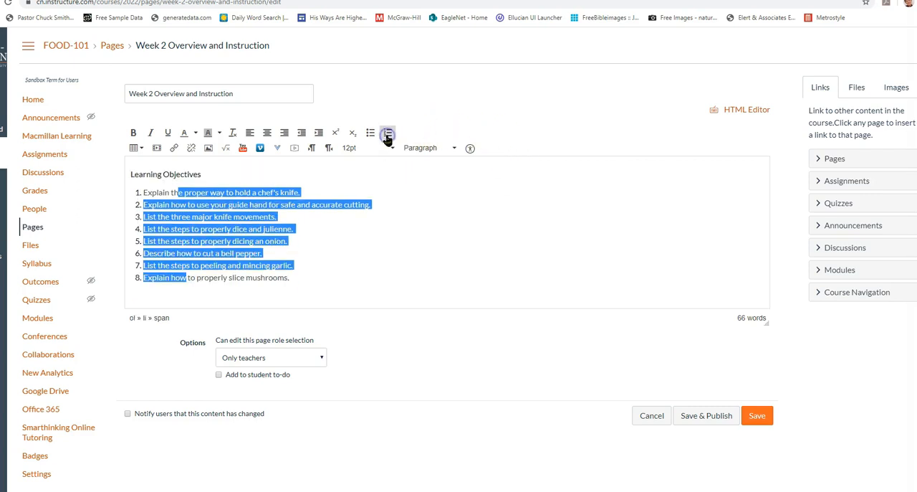
{"action": "left_click", "coordinate": [352, 290]}
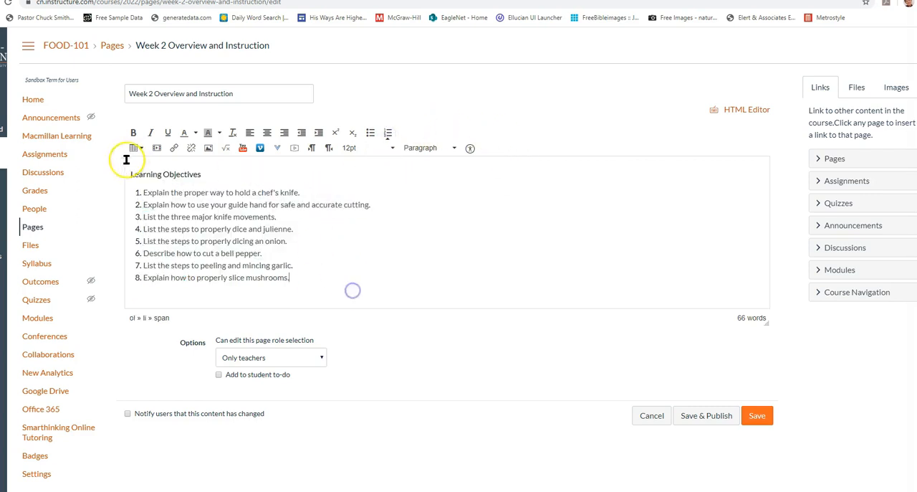
{"action": "left_click", "coordinate": [428, 148]}
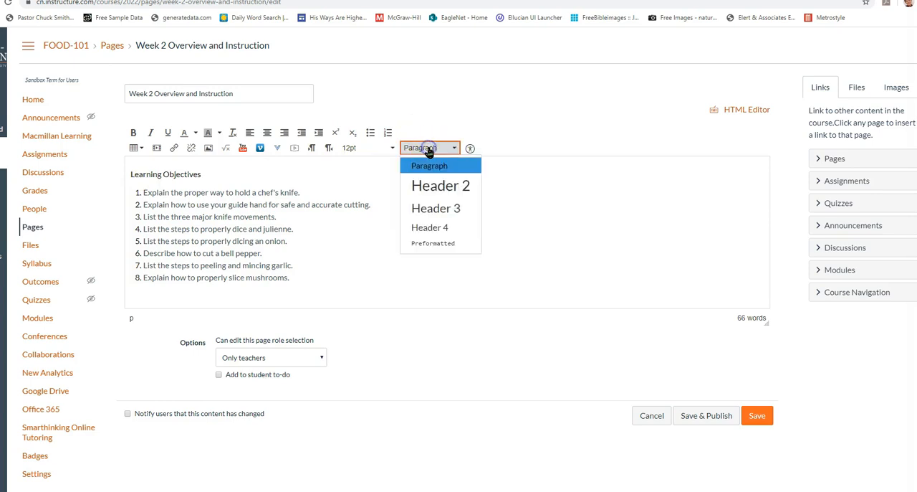
{"action": "left_click", "coordinate": [431, 209]}
Below the objectives, add a "Read" heading in Header 3 style with the line "Read Chapters 3 & 4"
{"action": "left_click", "coordinate": [314, 280]}
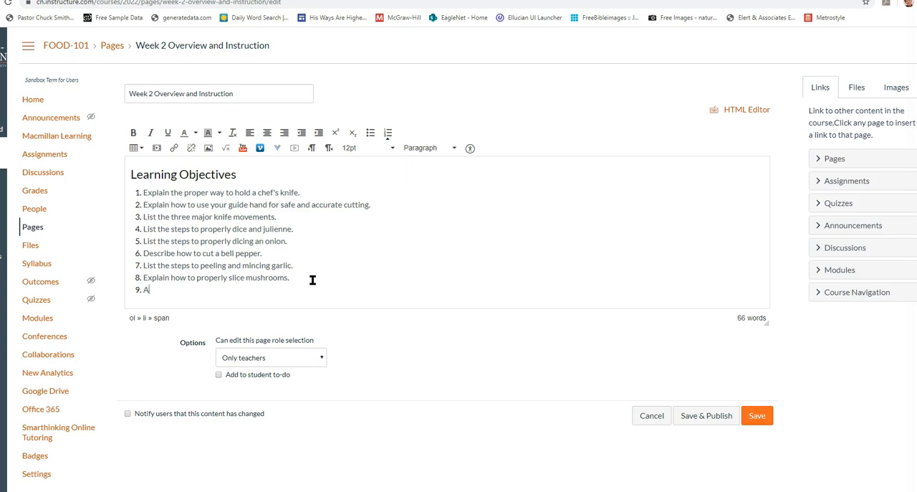
{"action": "key", "text": "Return"}
{"action": "type", "text": "Read"}
{"action": "key", "text": "Return"}
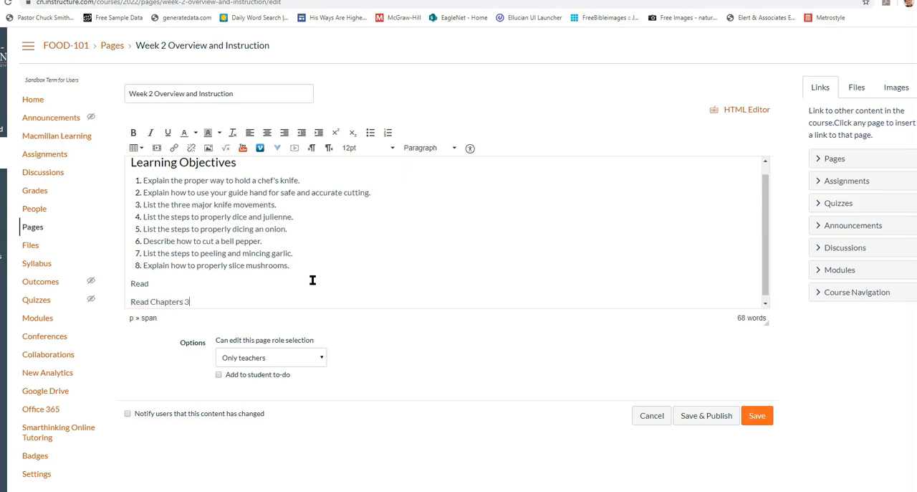
{"action": "left_click", "coordinate": [146, 287]}
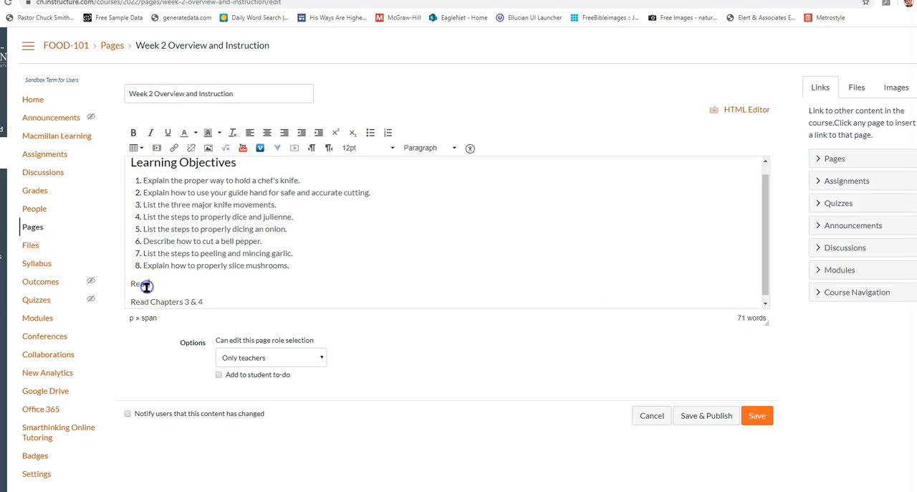
{"action": "left_click", "coordinate": [419, 149]}
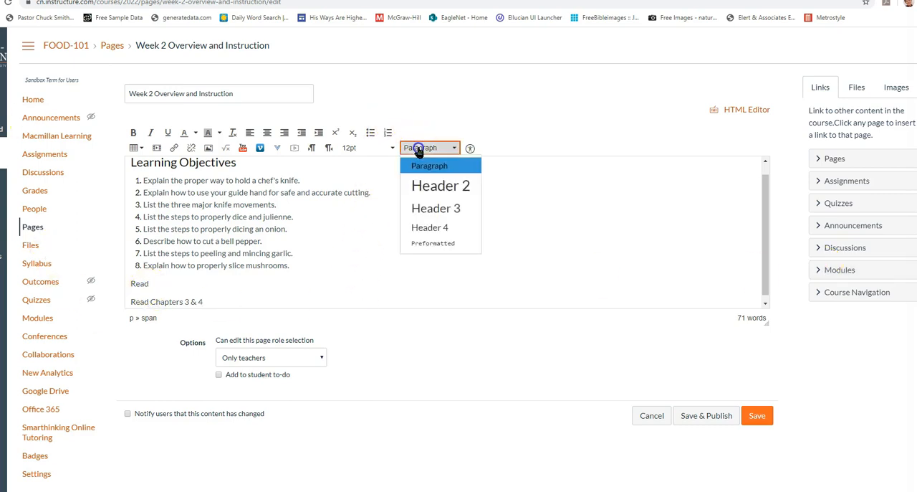
{"action": "left_click", "coordinate": [421, 208]}
Add a "Watch" heading in Header 3 style below the reading assignment
{"action": "left_click", "coordinate": [258, 304]}
{"action": "key", "text": "Return"}
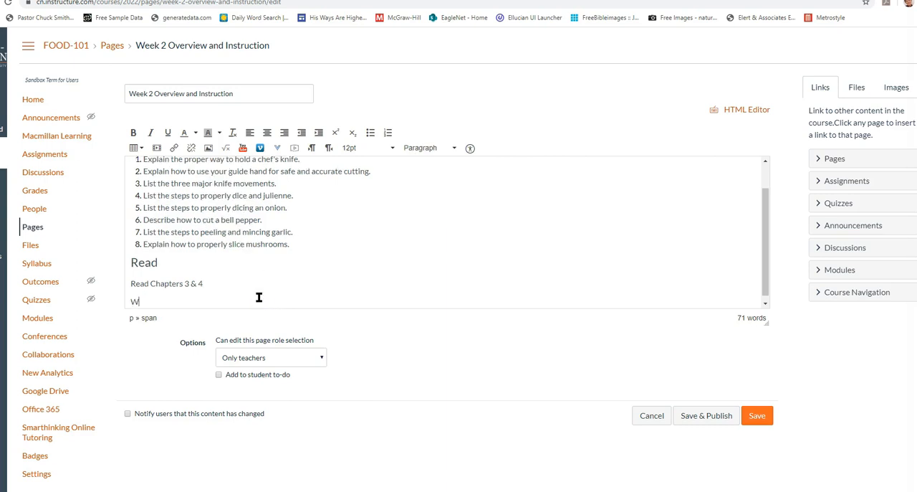
{"action": "type", "text": "Watch"}
{"action": "key", "text": "Return"}
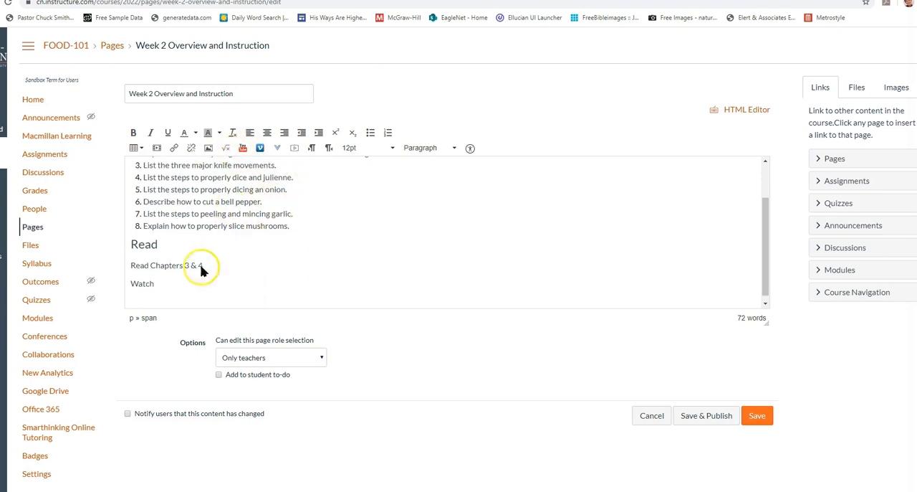
{"action": "left_click", "coordinate": [144, 284]}
{"action": "left_click", "coordinate": [432, 151]}
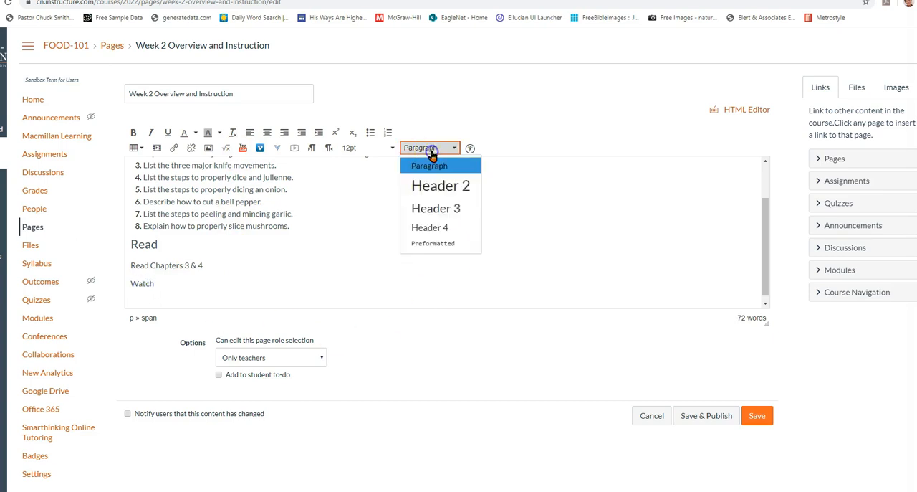
{"action": "left_click", "coordinate": [427, 207]}
Upload "Aruba Local Tips Culinary Foodie Adventures in Aruba.mp4" from the My Class folder under the Watch heading, and save and publish the page
{"action": "left_click", "coordinate": [192, 304]}
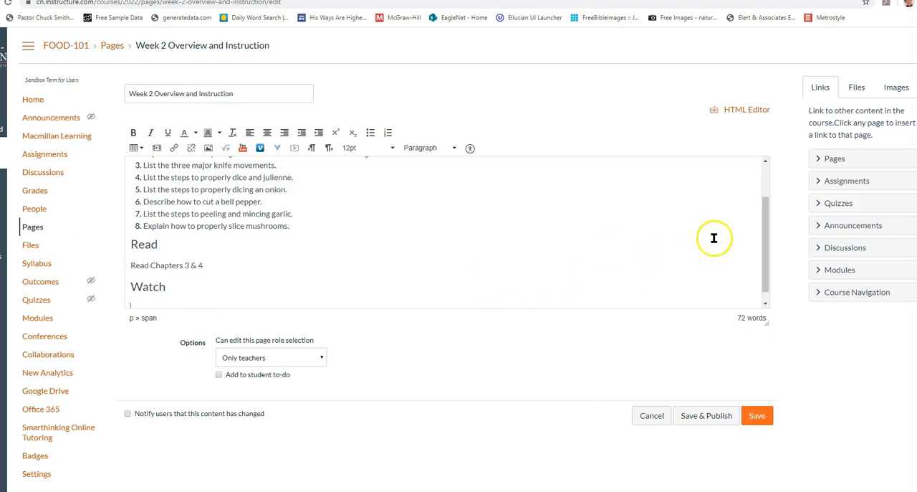
{"action": "left_click", "coordinate": [857, 88]}
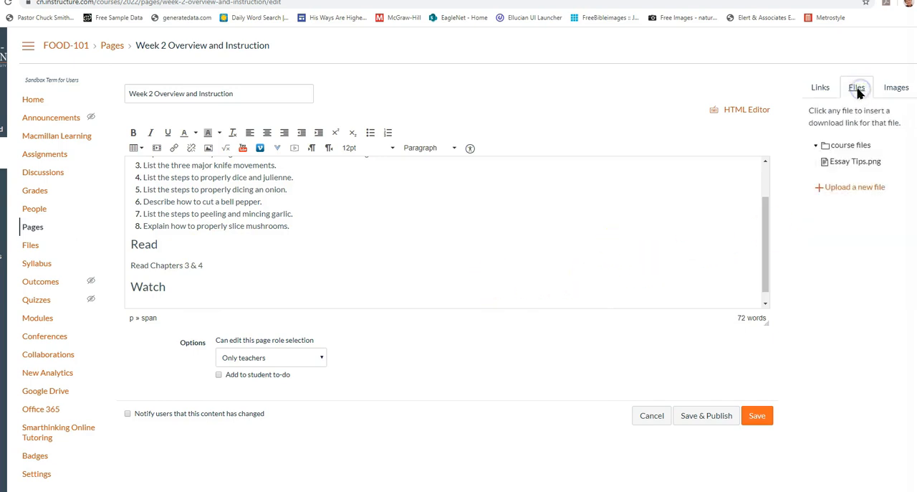
{"action": "left_click", "coordinate": [867, 188]}
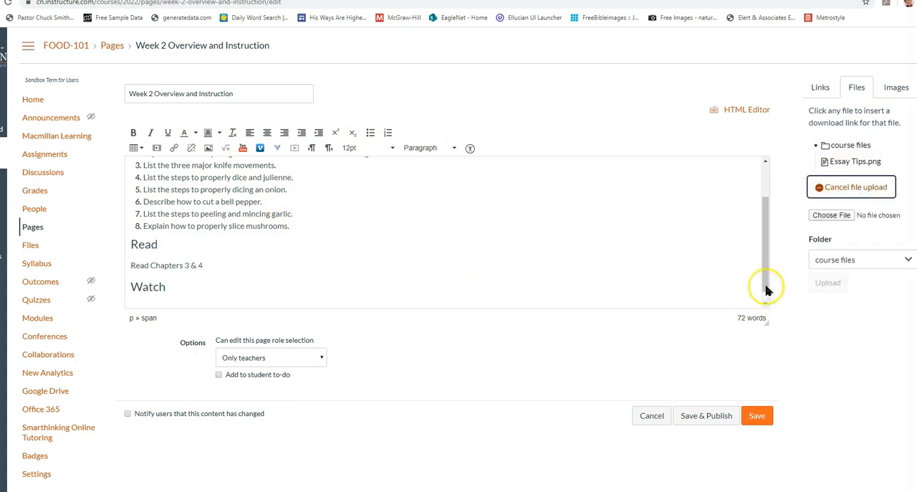
{"action": "left_click", "coordinate": [832, 215]}
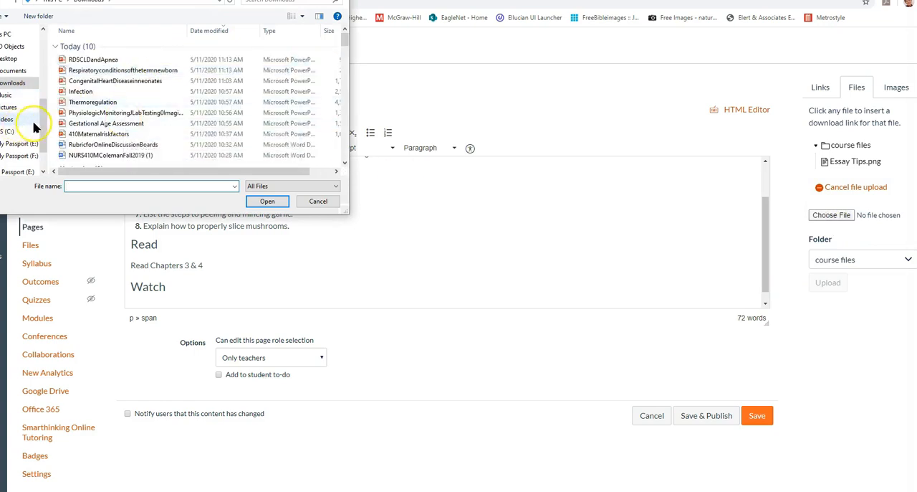
{"action": "left_click", "coordinate": [28, 155]}
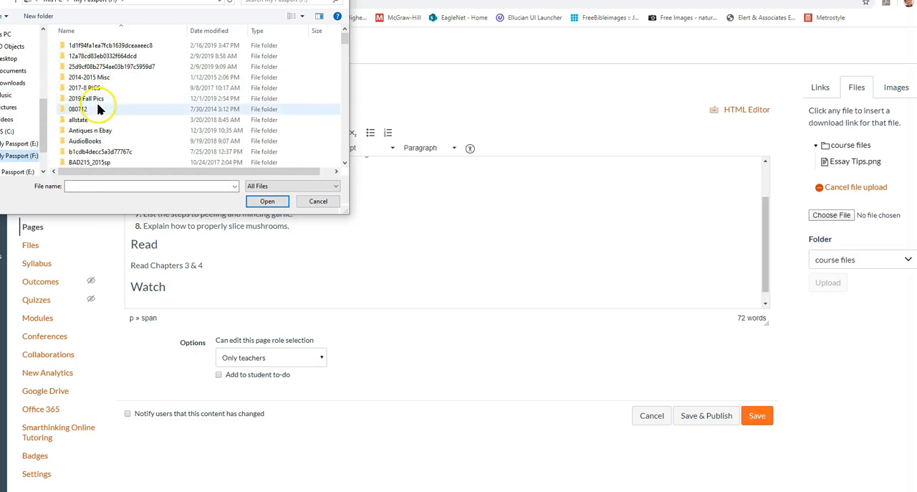
{"action": "left_click", "coordinate": [86, 132]}
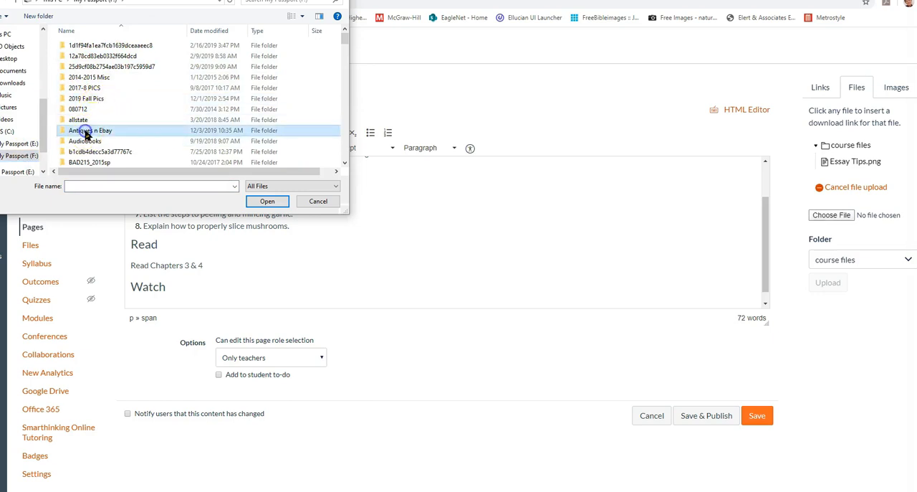
{"action": "double_click", "coordinate": [117, 132]}
{"action": "double_click", "coordinate": [196, 57]}
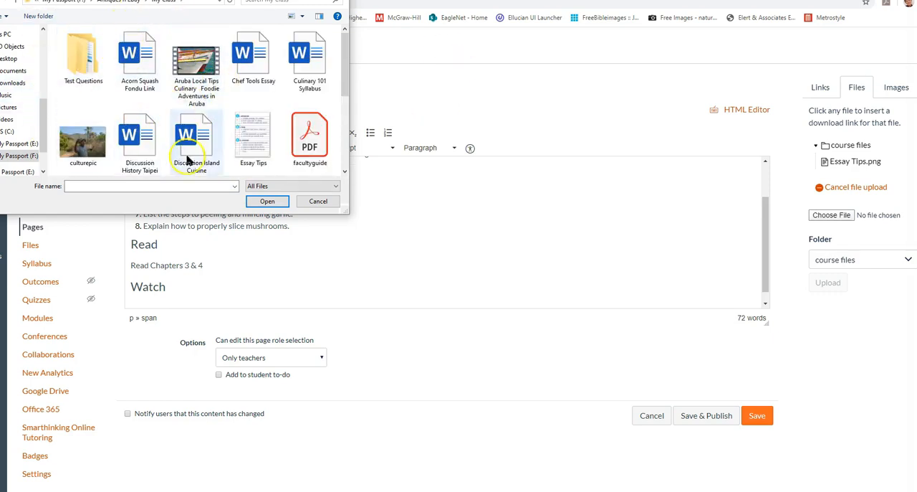
{"action": "left_click", "coordinate": [197, 64]}
{"action": "left_click", "coordinate": [267, 201]}
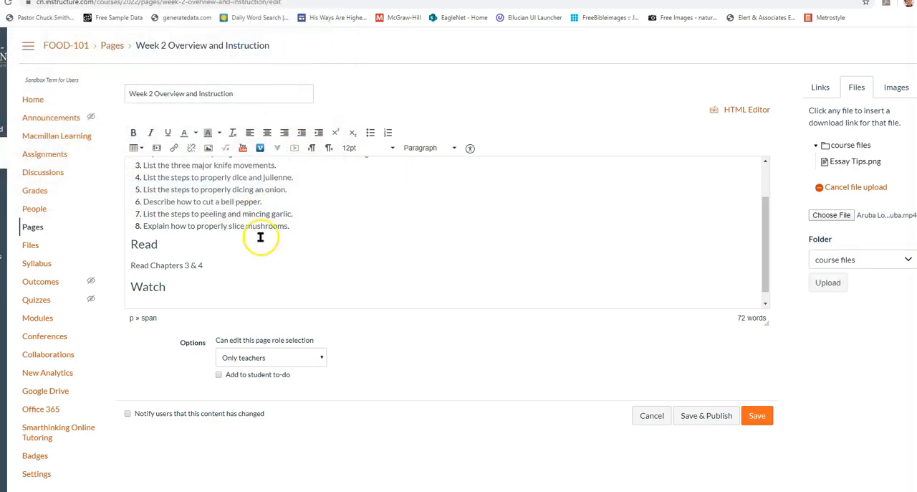
{"action": "left_click", "coordinate": [831, 282]}
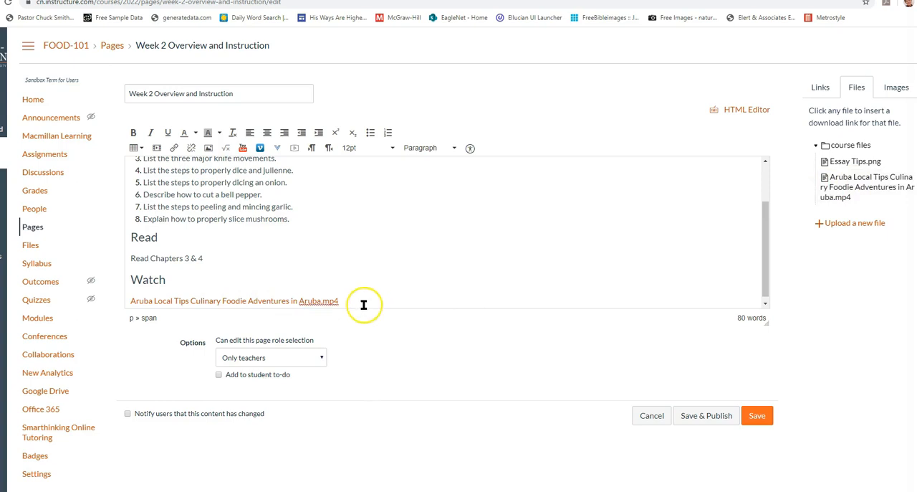
{"action": "left_click", "coordinate": [707, 415]}
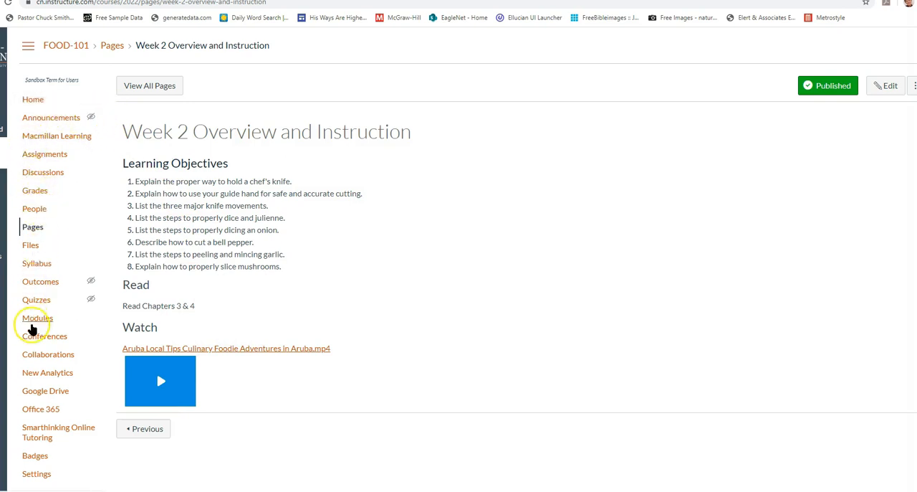
Add a new assignment named "Showing Your Knife Skills" to the Week 2 - In the Kitchen Tools module
{"action": "left_click", "coordinate": [33, 319]}
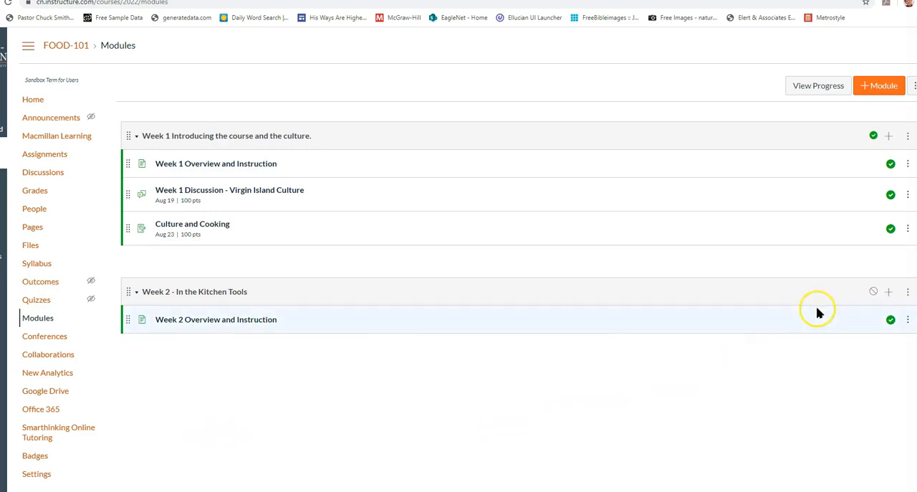
{"action": "left_click", "coordinate": [889, 292]}
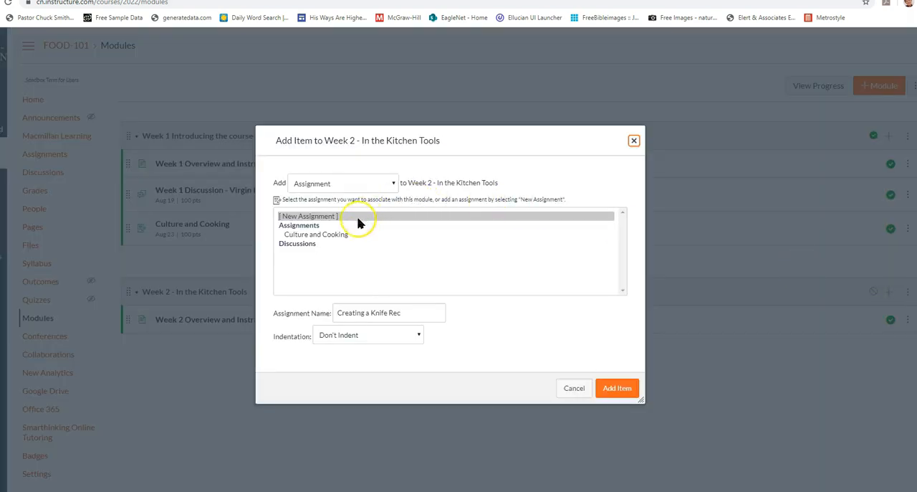
{"action": "left_click_drag", "start_coordinate": [413, 321], "coordinate": [280, 304]}
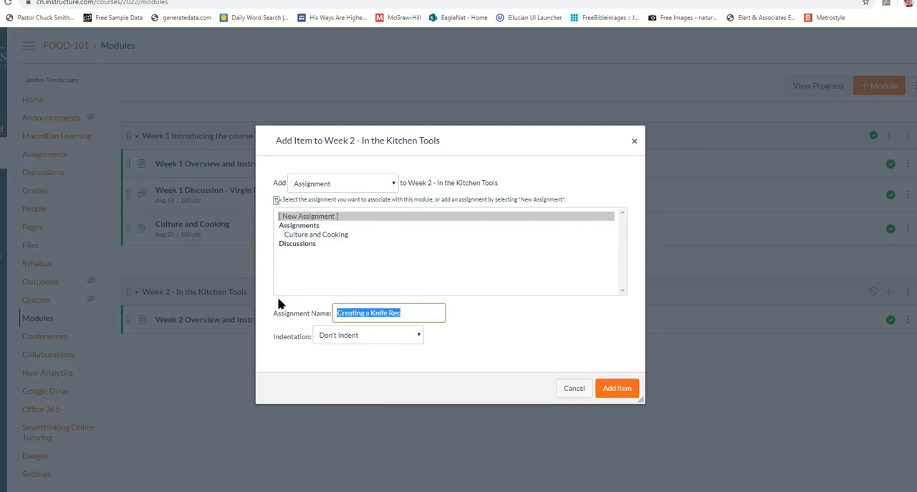
{"action": "type", "text": "Show"}
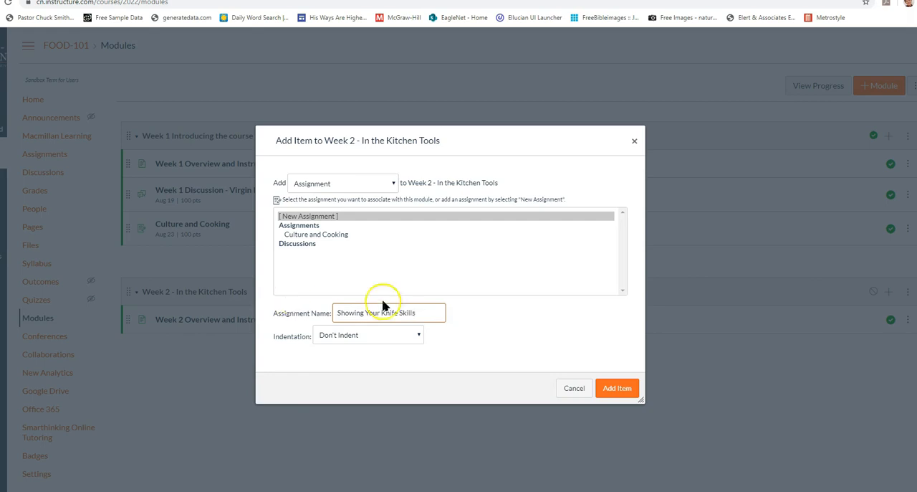
{"action": "left_click", "coordinate": [608, 387]}
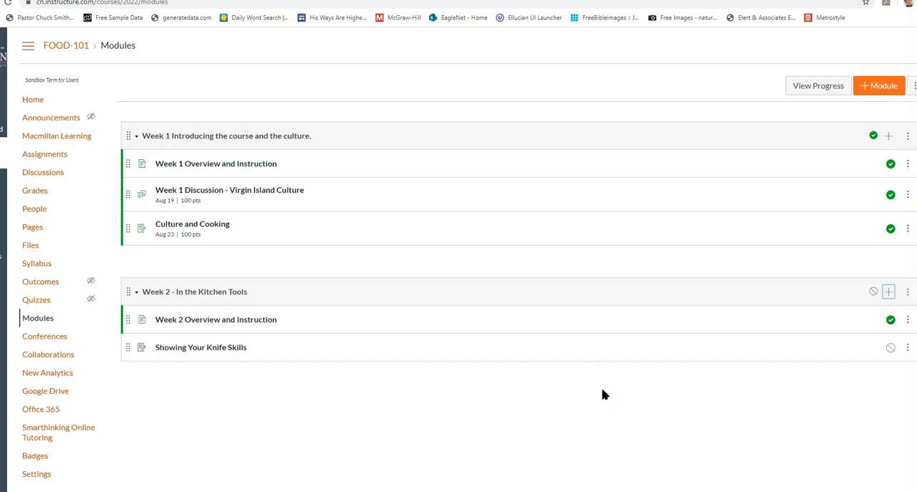
Write the Showing Your Knife Skills instructions: create and upload a video of properly deboning a fish, explaining why the knife is held and used that way
{"action": "left_click", "coordinate": [180, 350]}
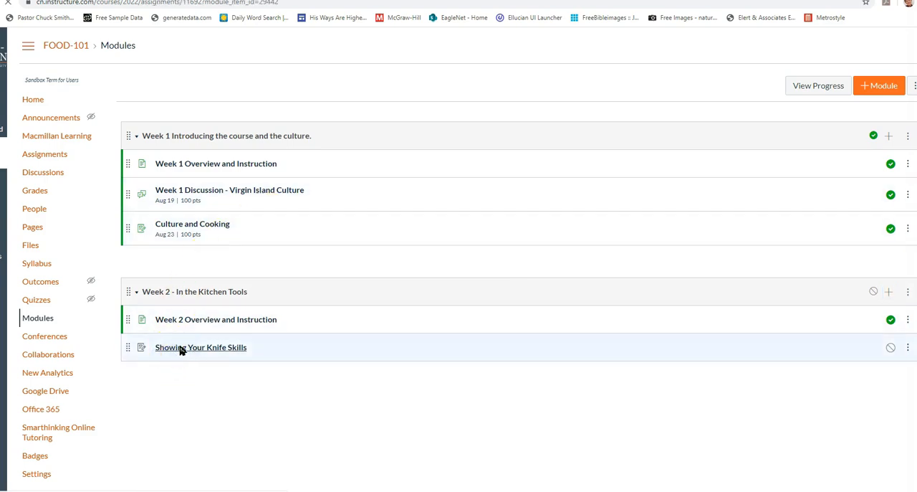
{"action": "left_click", "coordinate": [732, 89]}
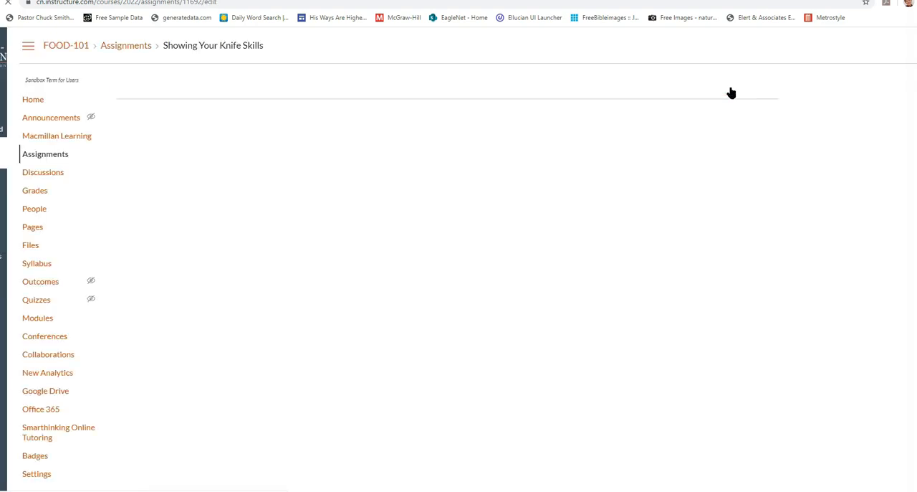
{"action": "left_click", "coordinate": [212, 243]}
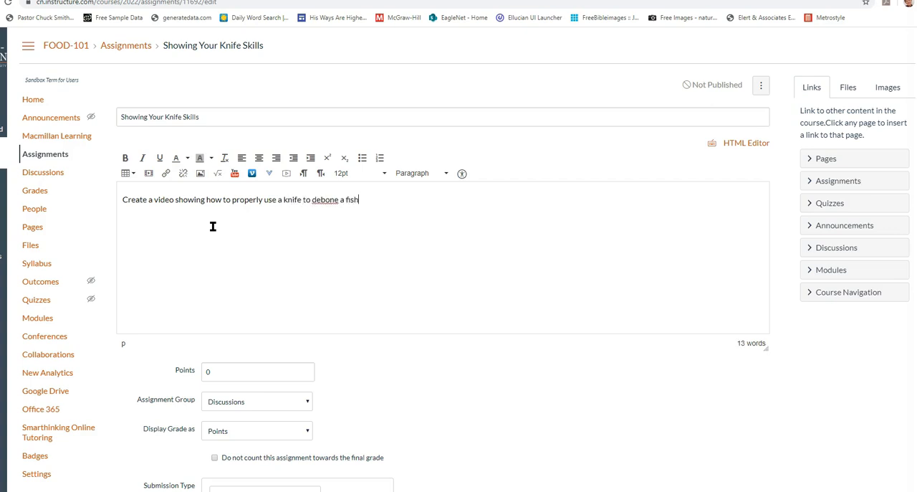
{"action": "right_click", "coordinate": [321, 198]}
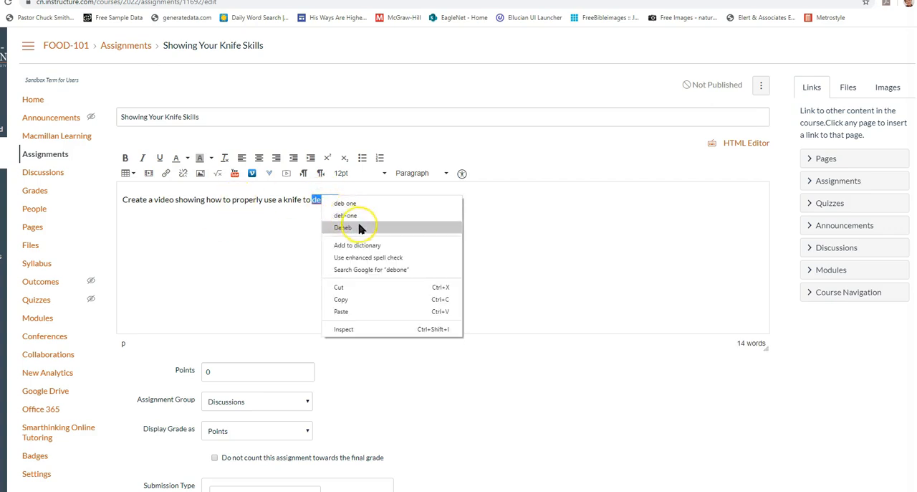
{"action": "left_click", "coordinate": [565, 254]}
{"action": "left_click", "coordinate": [399, 197]}
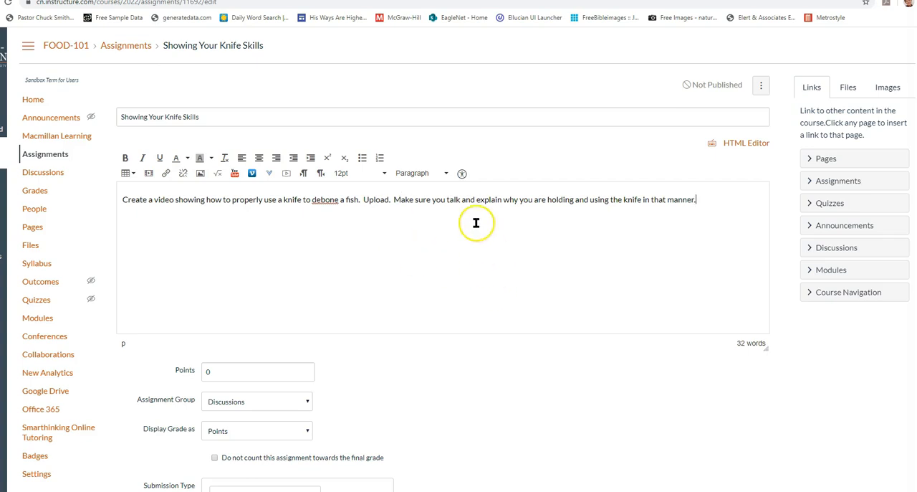
Set the assignment to 100 points in the Assignments group, with the grade displayed as Percentage
{"action": "left_click", "coordinate": [279, 369]}
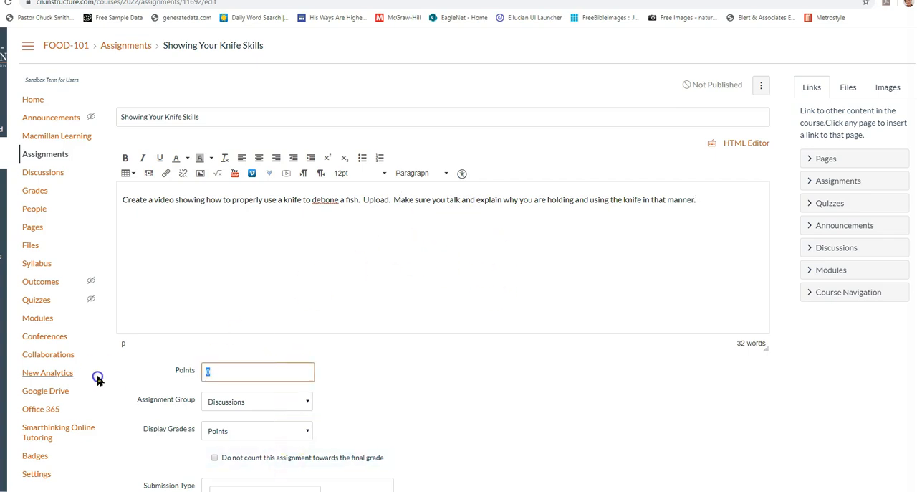
{"action": "type", "text": "100"}
{"action": "scroll", "coordinate": [445, 324], "scroll_direction": "down", "scroll_amount": 2}
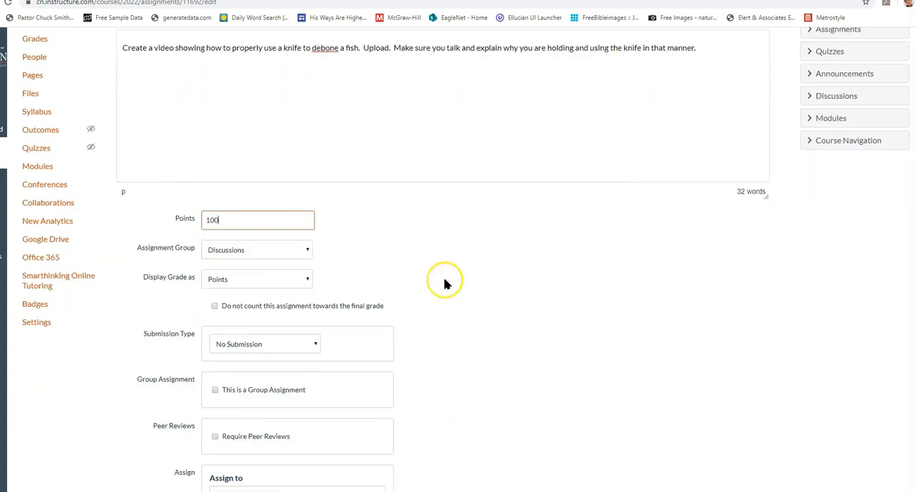
{"action": "left_click", "coordinate": [251, 251]}
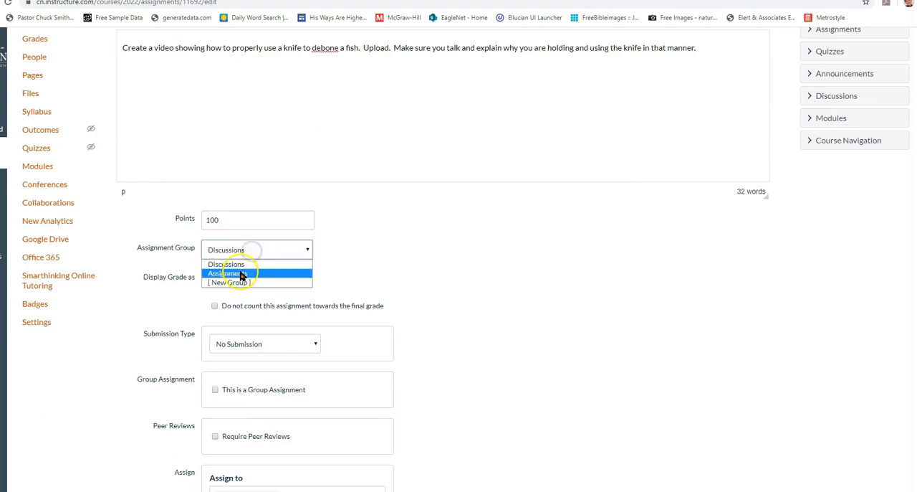
{"action": "left_click", "coordinate": [240, 273]}
{"action": "left_click", "coordinate": [225, 252]}
{"action": "left_click", "coordinate": [399, 275]}
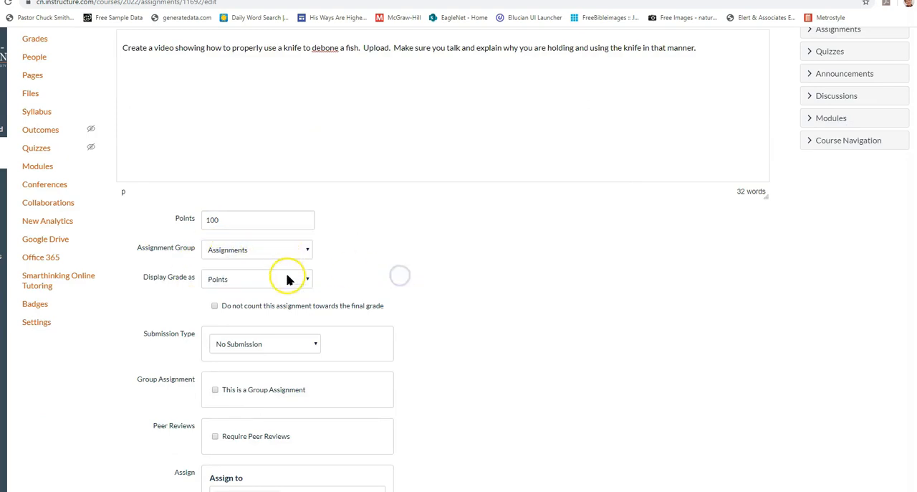
{"action": "left_click", "coordinate": [247, 282]}
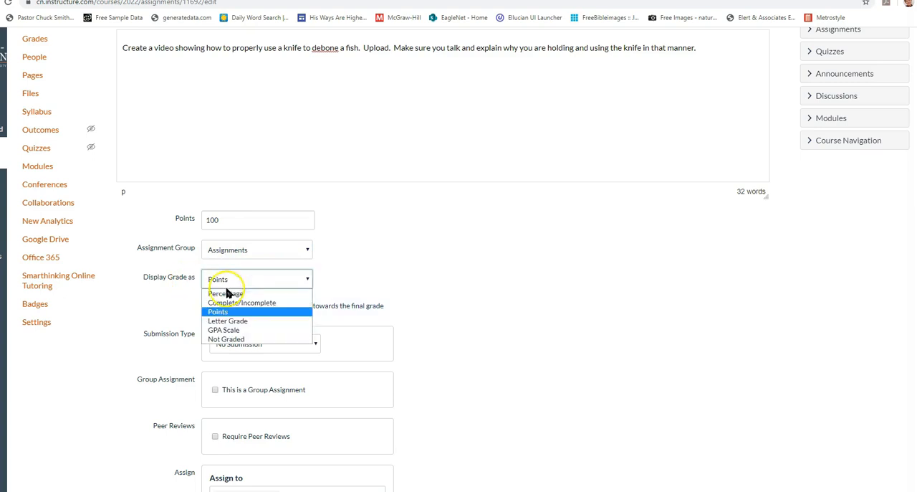
{"action": "left_click", "coordinate": [225, 295]}
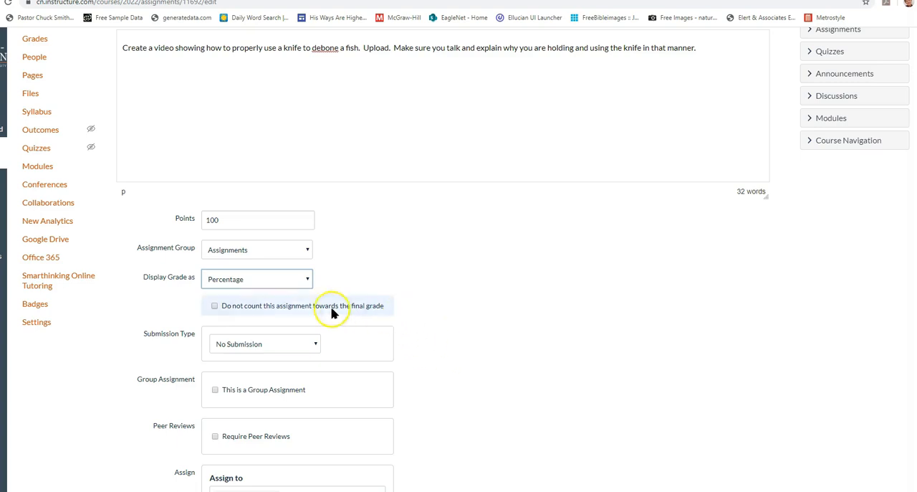
Set the submission type to Online and allow Media Recordings as the entry option
{"action": "scroll", "coordinate": [273, 301], "scroll_direction": "down", "scroll_amount": 1}
{"action": "left_click", "coordinate": [264, 293]}
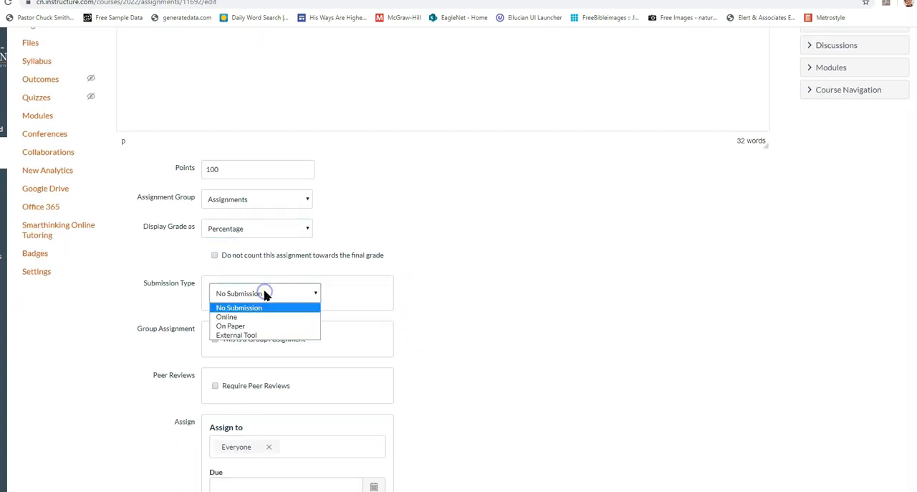
{"action": "left_click", "coordinate": [234, 316]}
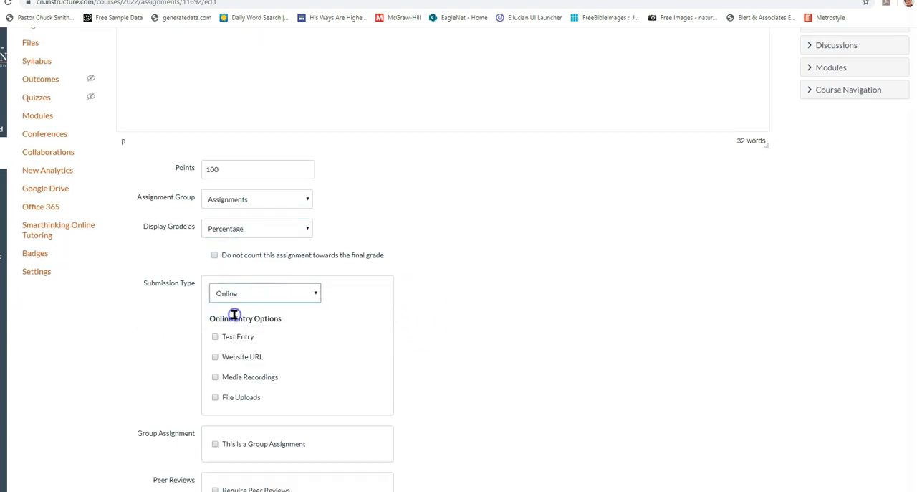
{"action": "scroll", "coordinate": [483, 433], "scroll_direction": "down", "scroll_amount": 3}
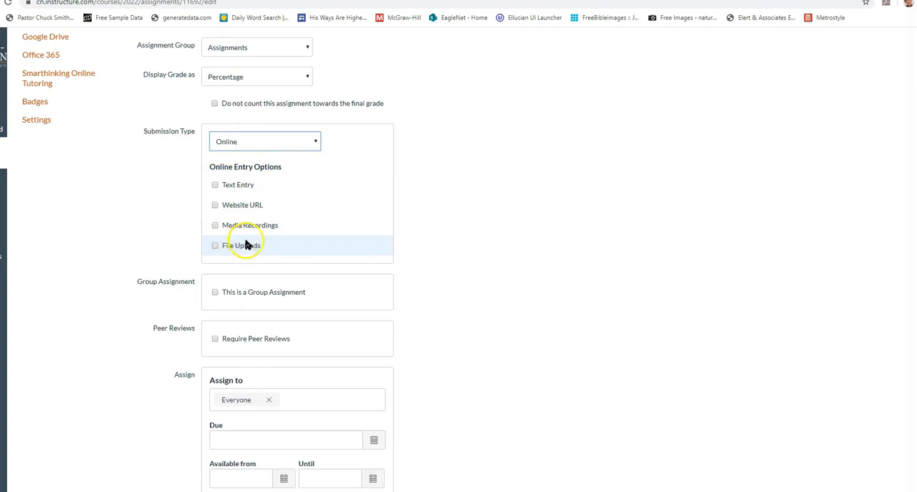
{"action": "left_click", "coordinate": [214, 226]}
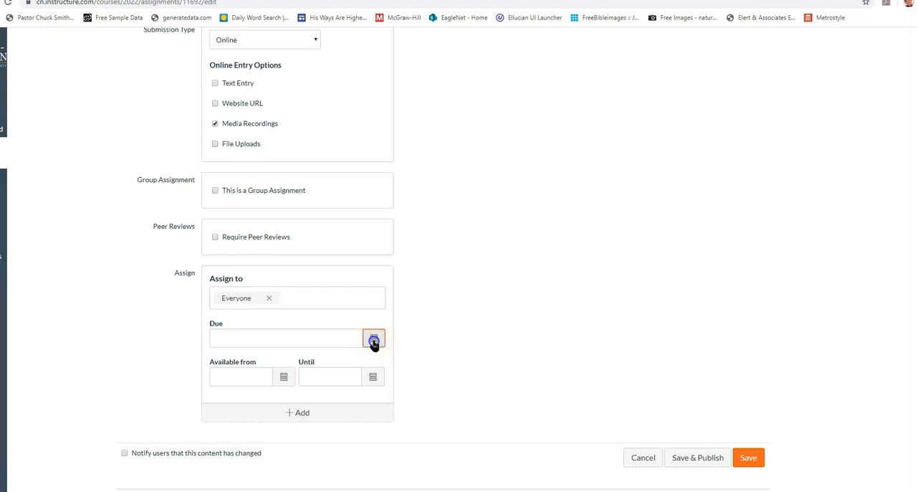
Set the assignment's due date to August 30, 2020 at 11:59pm, and save and publish it
{"action": "left_click", "coordinate": [373, 341]}
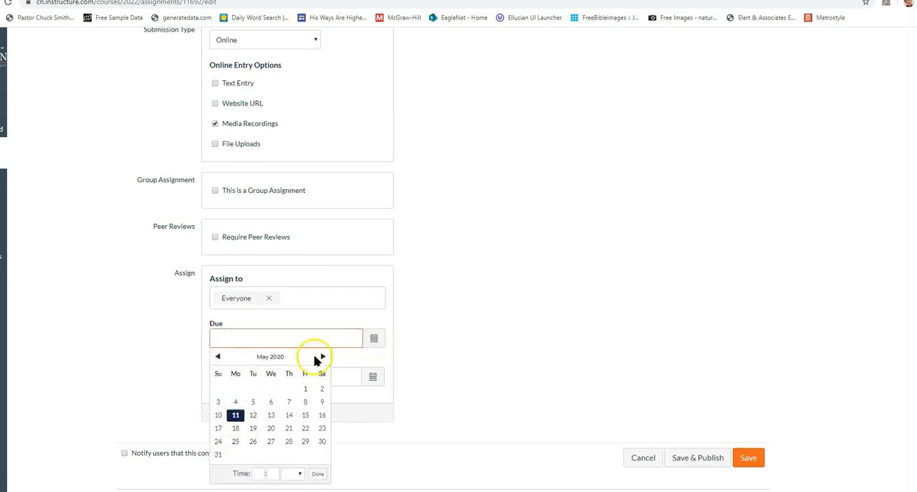
{"action": "left_click", "coordinate": [321, 356]}
{"action": "left_click", "coordinate": [321, 356]}
{"action": "left_click", "coordinate": [321, 357]}
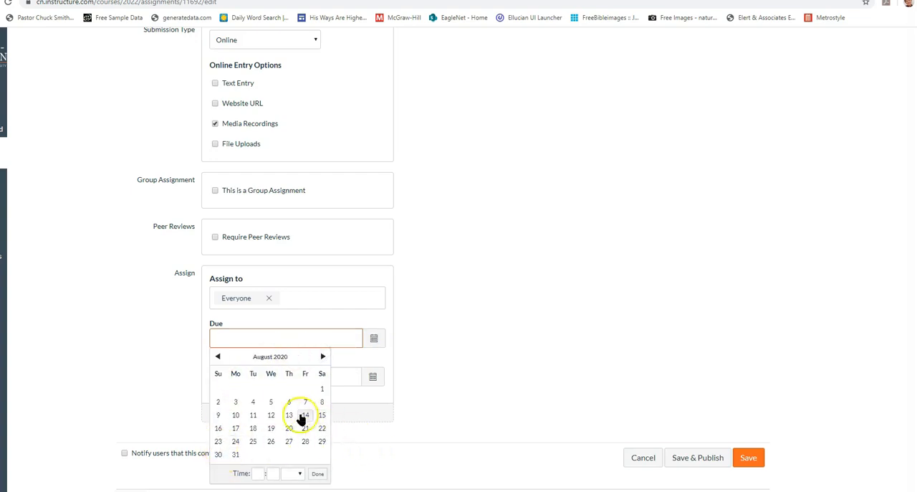
{"action": "left_click", "coordinate": [217, 453]}
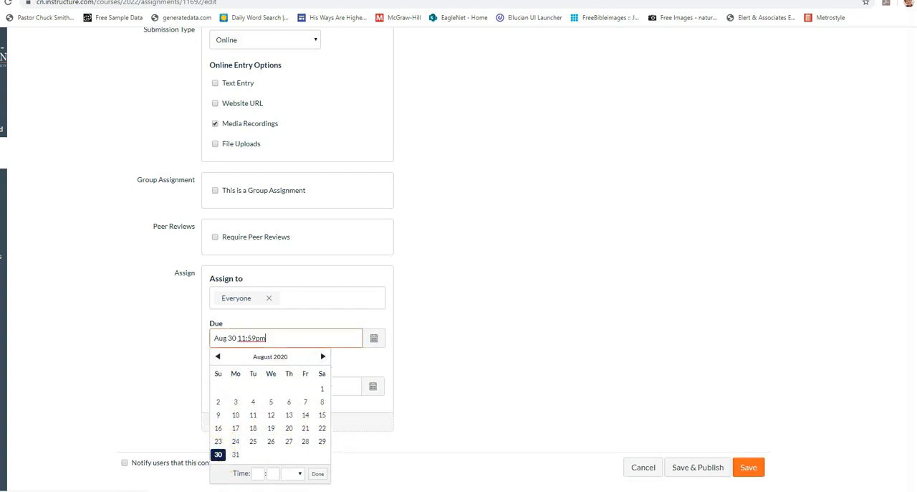
{"action": "left_click", "coordinate": [318, 473]}
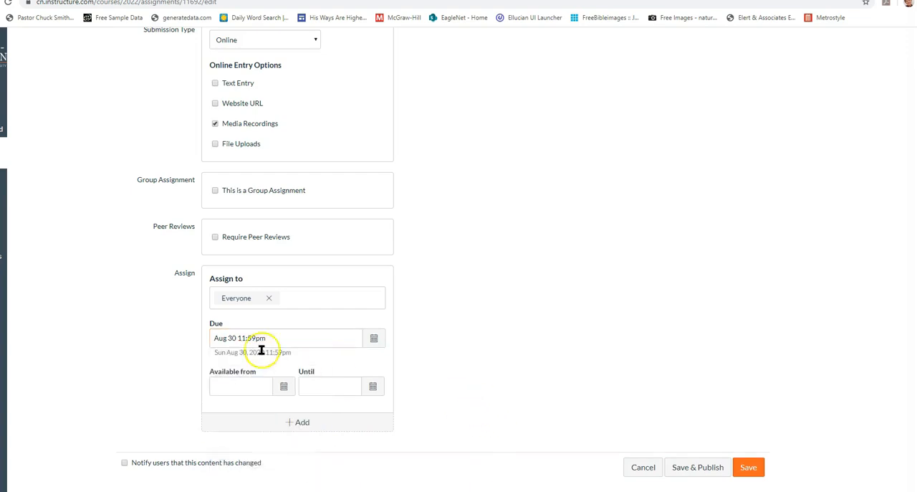
{"action": "left_click", "coordinate": [701, 470]}
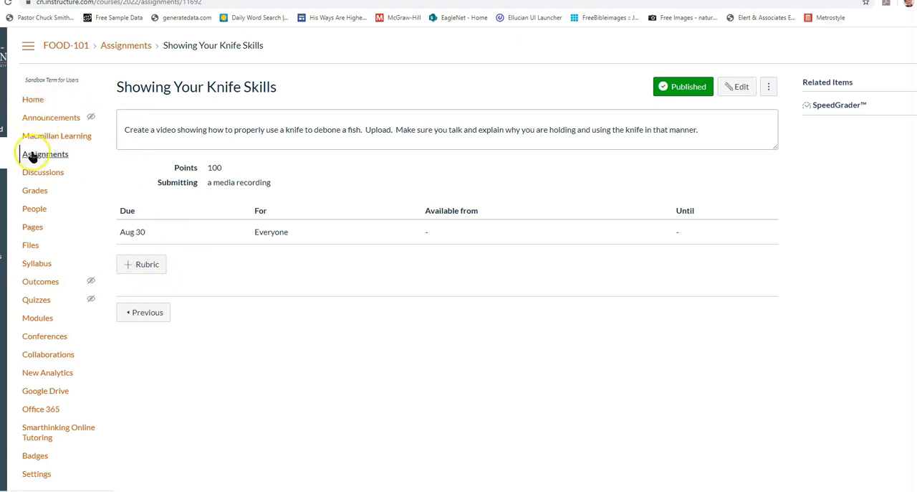
Add a new discussion topic named "Week 2 - Desert Island" to the Week 2 - In the Kitchen Tools module
{"action": "left_click", "coordinate": [38, 318]}
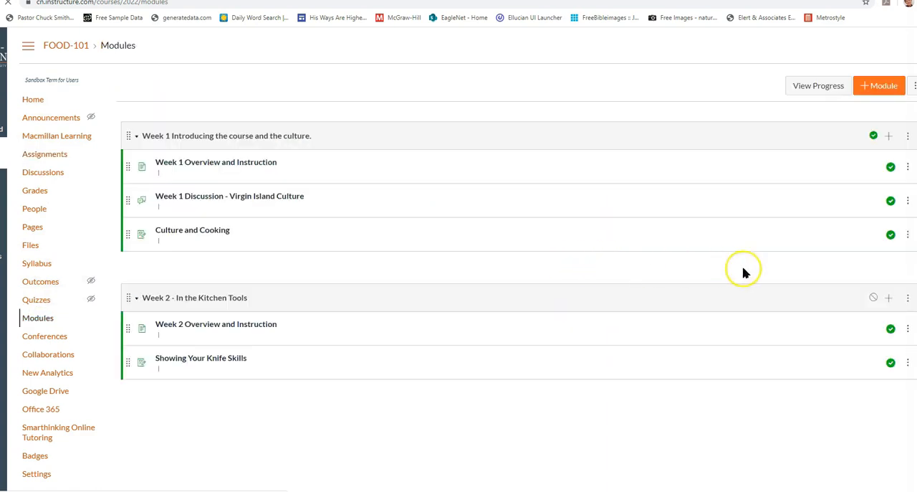
{"action": "left_click", "coordinate": [886, 293]}
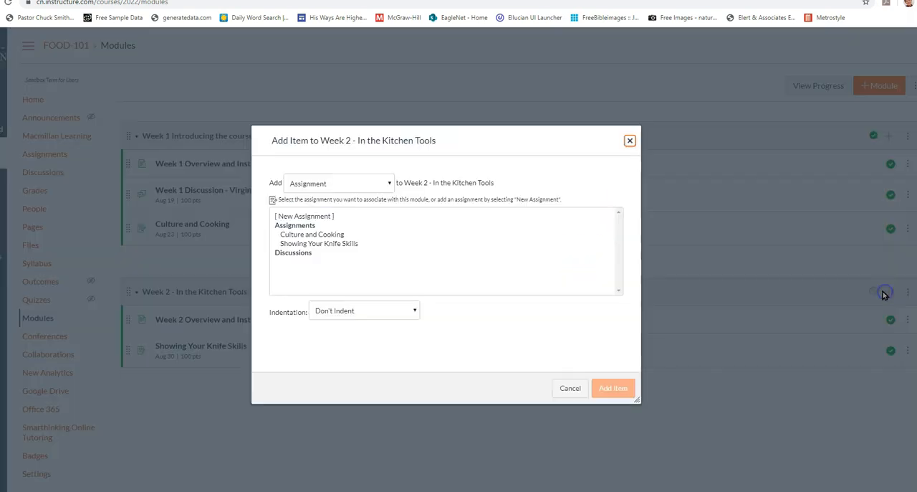
{"action": "left_click", "coordinate": [322, 185]}
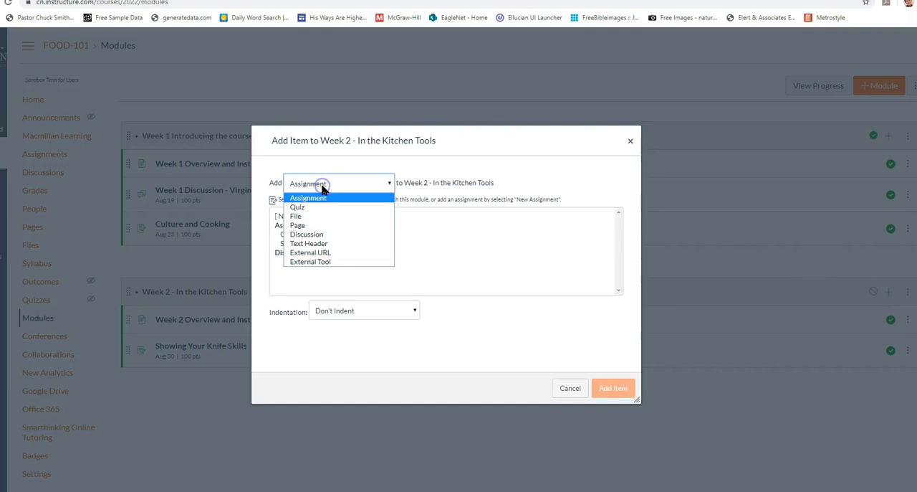
{"action": "left_click", "coordinate": [317, 234]}
{"action": "left_click", "coordinate": [305, 217]}
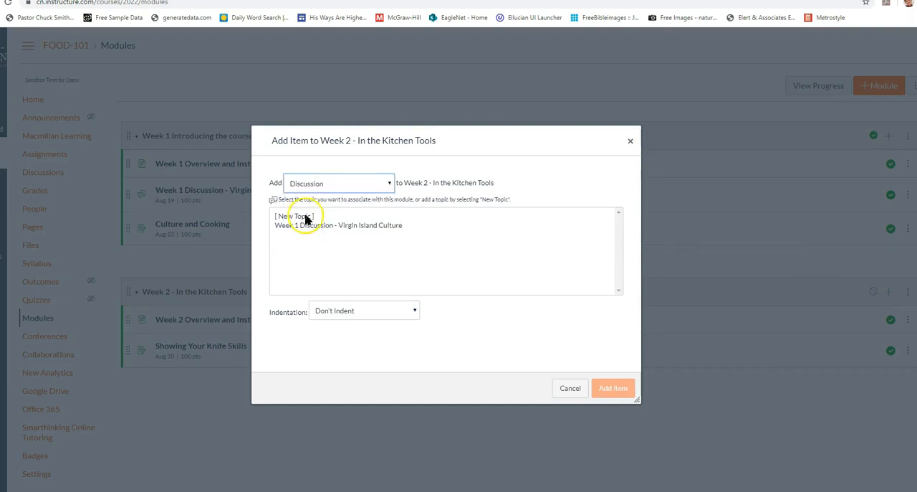
{"action": "left_click", "coordinate": [346, 309]}
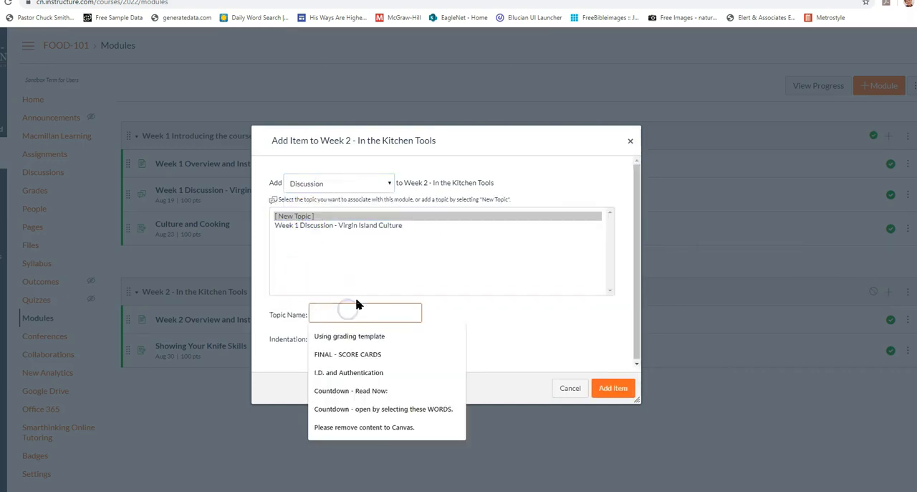
{"action": "type", "text": "Week 2 - Desert Island"}
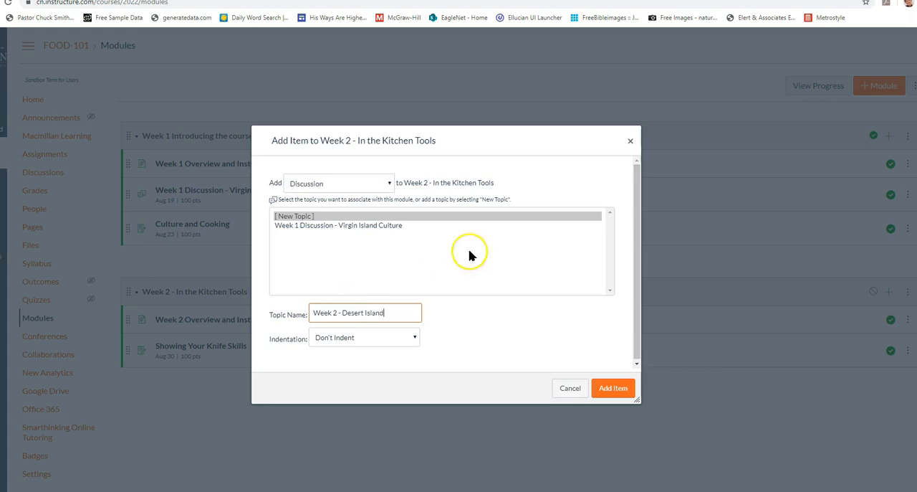
{"action": "left_click", "coordinate": [610, 388]}
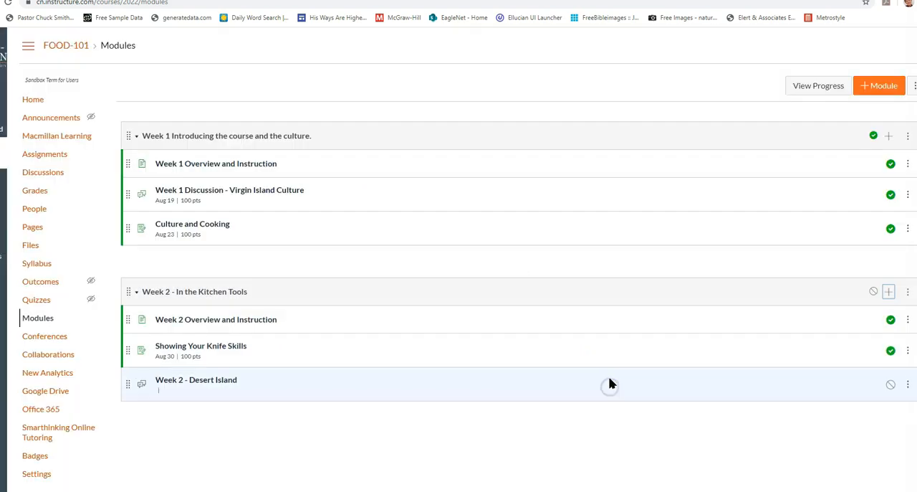
Edit the Week 2 - Desert Island discussion and paste the prompt about choosing three chef's kitchen tools for a desert island
{"action": "left_click", "coordinate": [199, 382]}
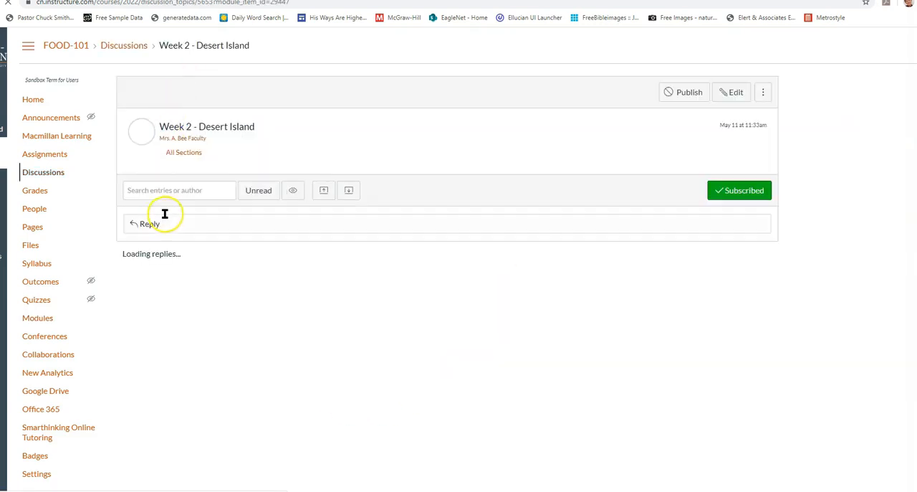
{"action": "left_click", "coordinate": [736, 94]}
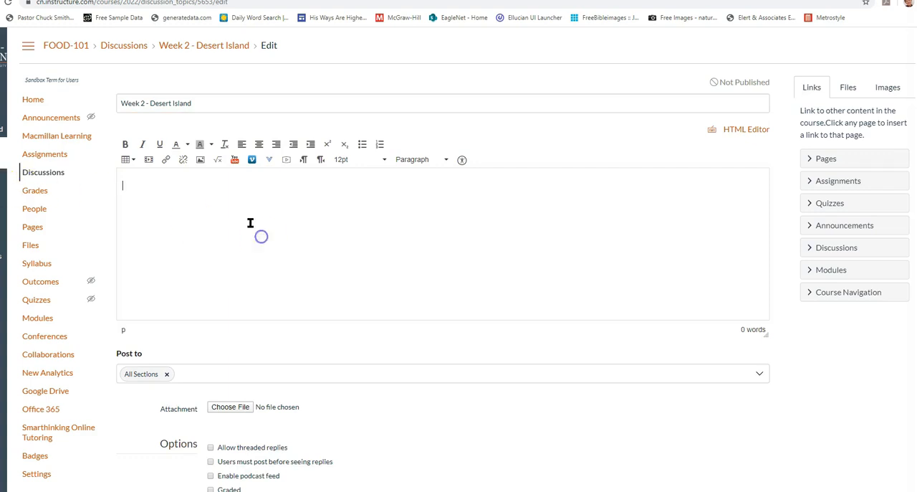
{"action": "type", "text": "If you were stuck on a desert island, and you could still cook but only have three chef's kitchen tools with you, in your imagination what would these three tools be, and why?"}
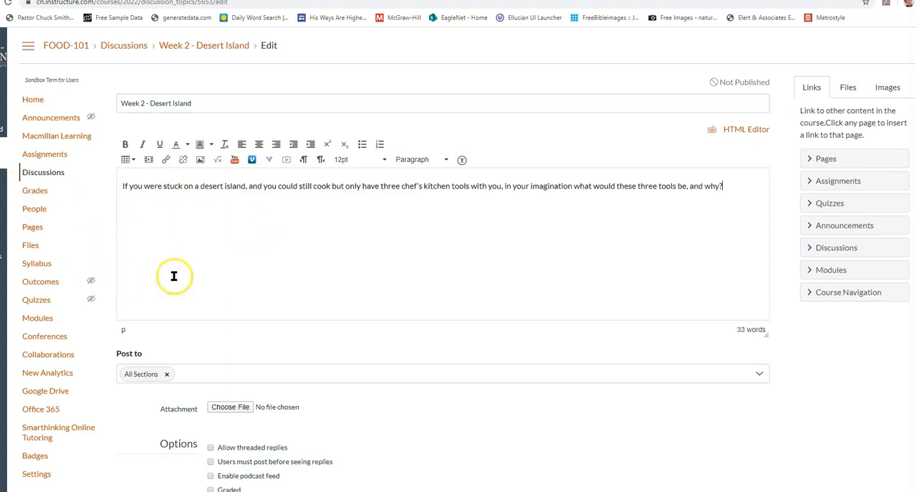
Enable threaded replies, require users to post before seeing replies, and make the Desert Island discussion graded
{"action": "scroll", "coordinate": [231, 248], "scroll_direction": "down", "scroll_amount": 1}
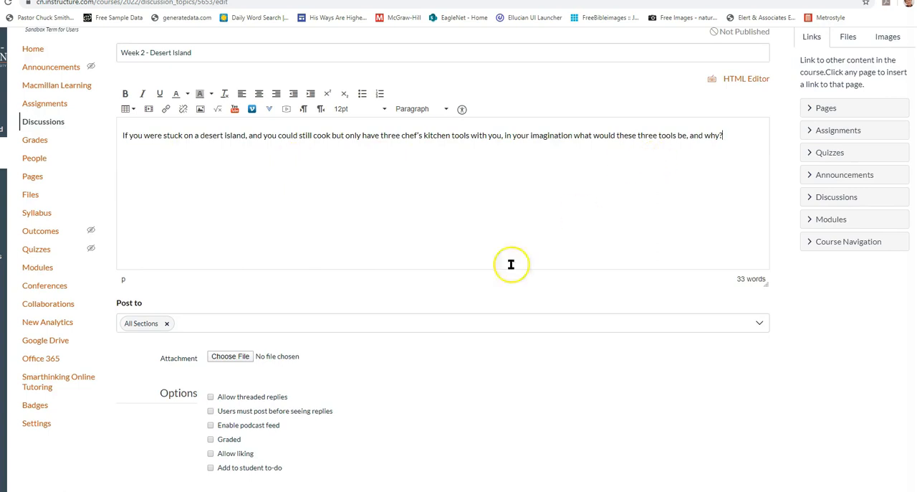
{"action": "scroll", "coordinate": [369, 220], "scroll_direction": "down", "scroll_amount": 3}
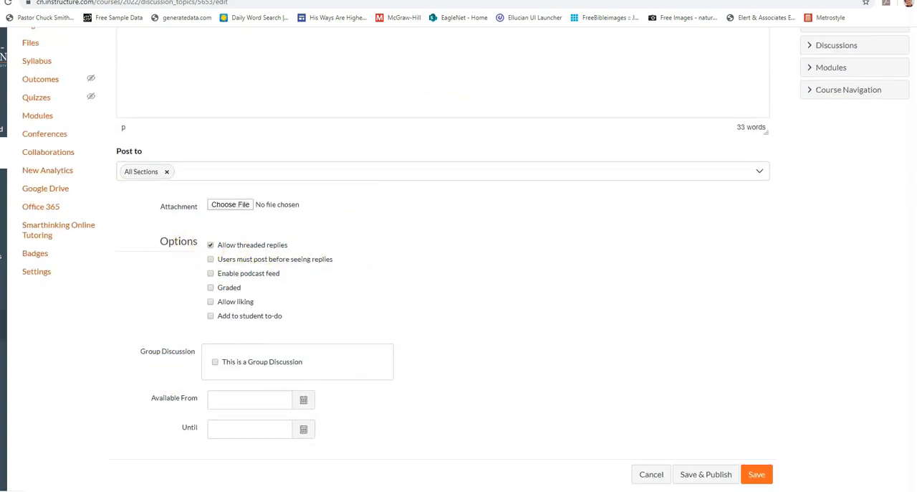
{"action": "left_click", "coordinate": [210, 260]}
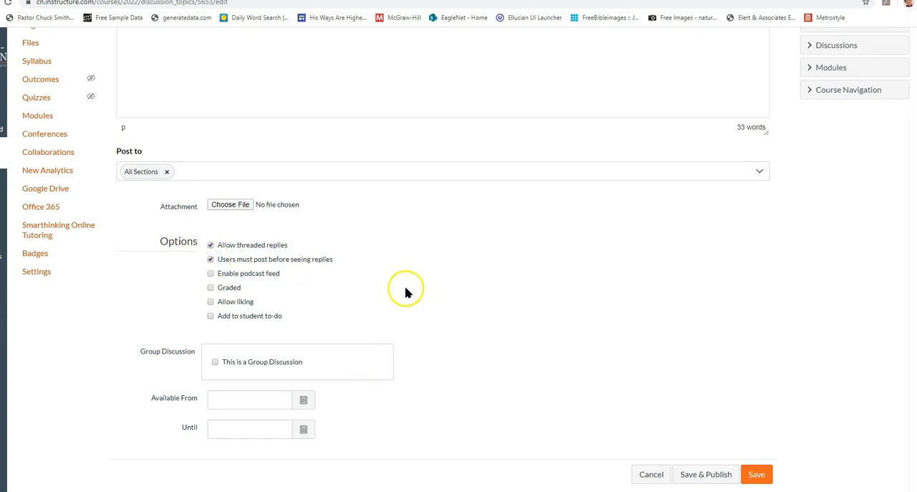
{"action": "scroll", "coordinate": [420, 283], "scroll_direction": "down", "scroll_amount": 1}
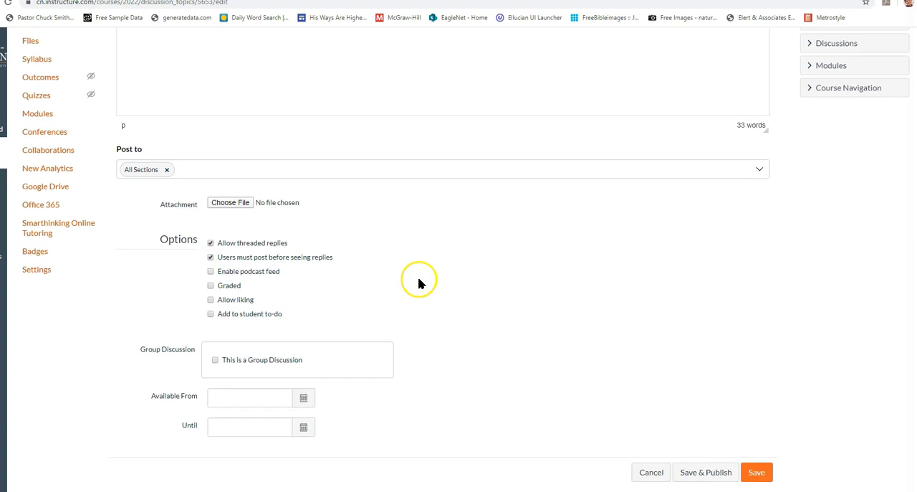
{"action": "left_click", "coordinate": [211, 286]}
Set the discussion's points possible to 100 and display the grade as Percentage
{"action": "scroll", "coordinate": [437, 267], "scroll_direction": "down", "scroll_amount": 3}
{"action": "double_click", "coordinate": [212, 279]}
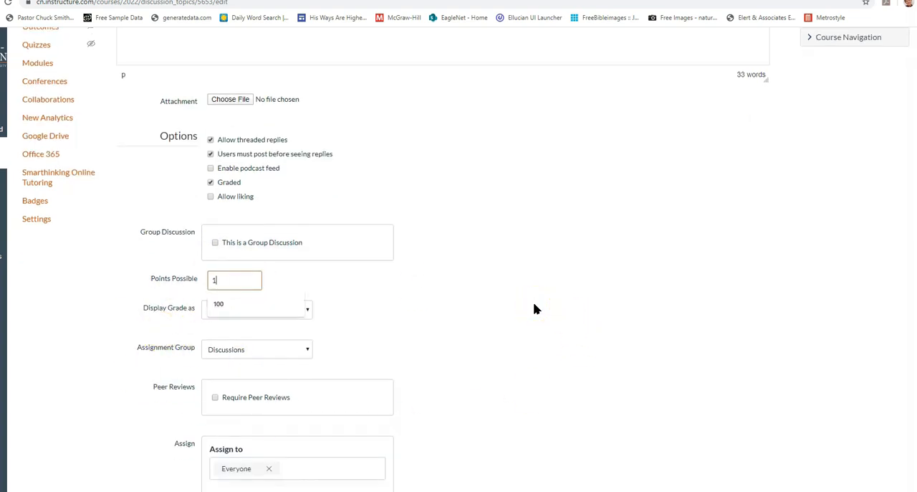
{"action": "left_click", "coordinate": [534, 306]}
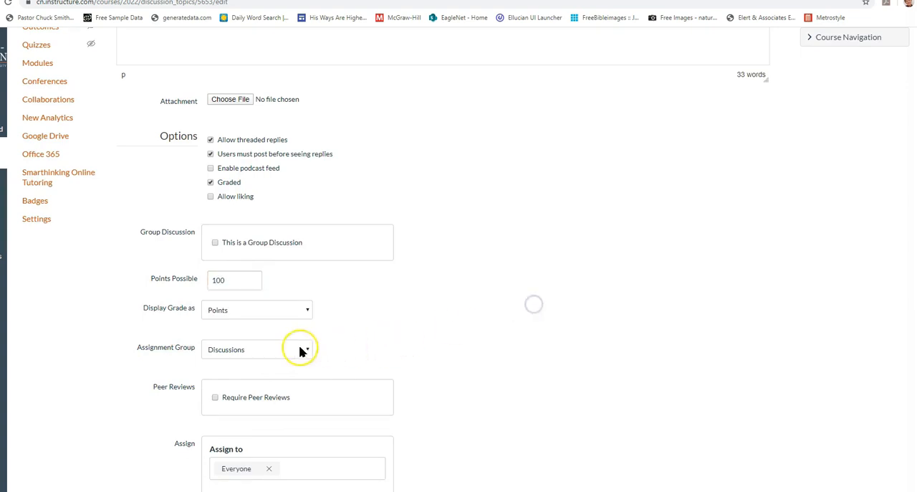
{"action": "left_click", "coordinate": [234, 313]}
{"action": "left_click", "coordinate": [233, 324]}
Set the discussion's due date to August 26, 2020 at 11:59pm, and save and publish it
{"action": "scroll", "coordinate": [378, 212], "scroll_direction": "down", "scroll_amount": 3}
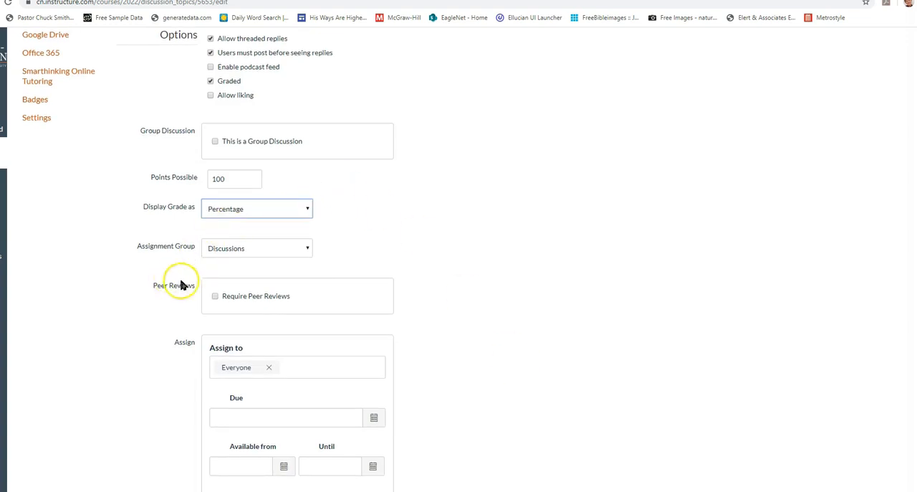
{"action": "scroll", "coordinate": [548, 255], "scroll_direction": "down", "scroll_amount": 2}
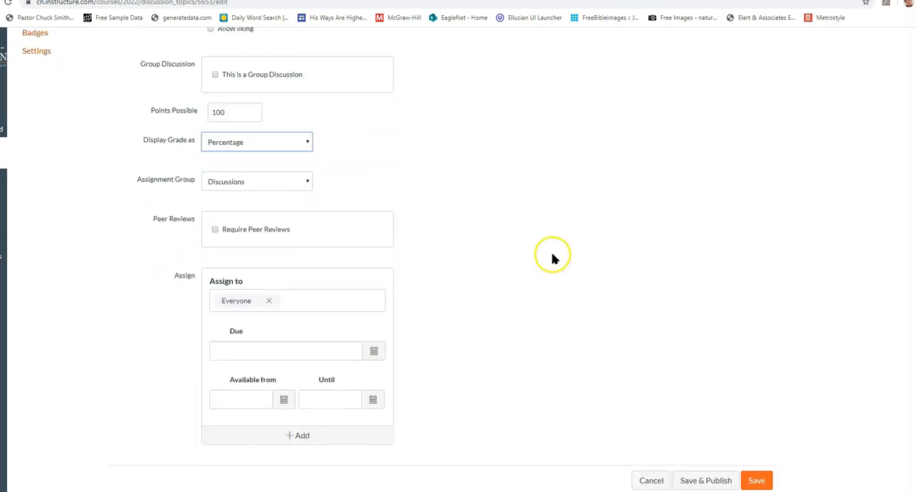
{"action": "left_click", "coordinate": [373, 345]}
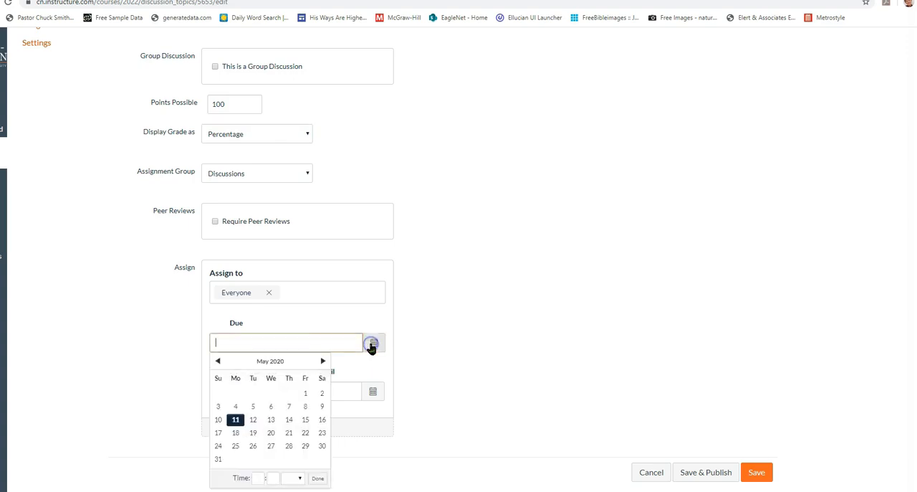
{"action": "left_click", "coordinate": [321, 360]}
{"action": "left_click", "coordinate": [321, 360]}
{"action": "left_click", "coordinate": [321, 361]}
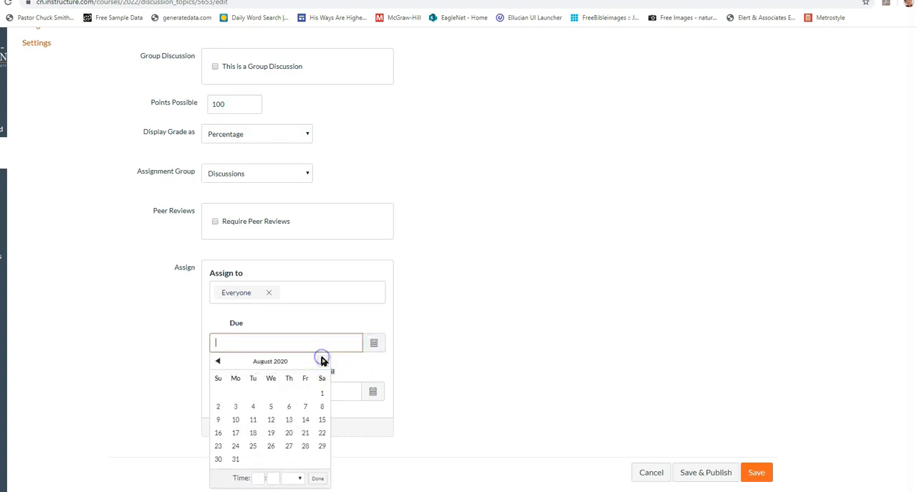
{"action": "left_click", "coordinate": [271, 448]}
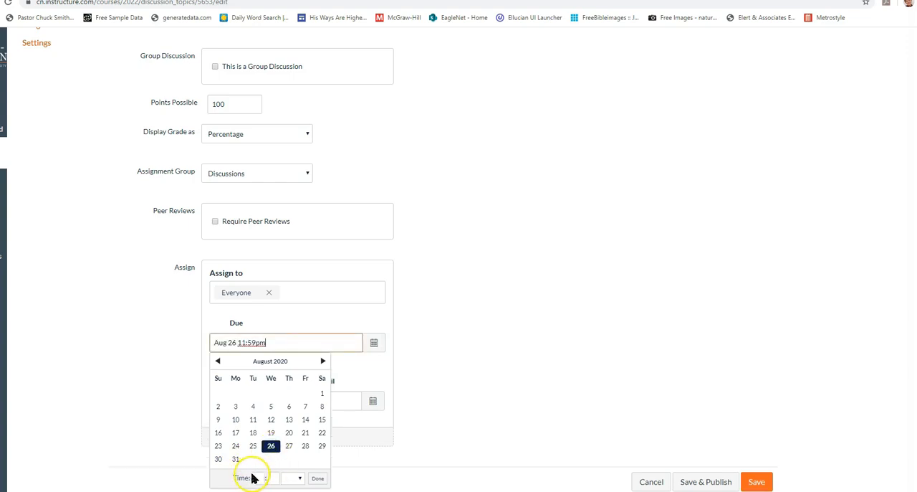
{"action": "left_click", "coordinate": [317, 469]}
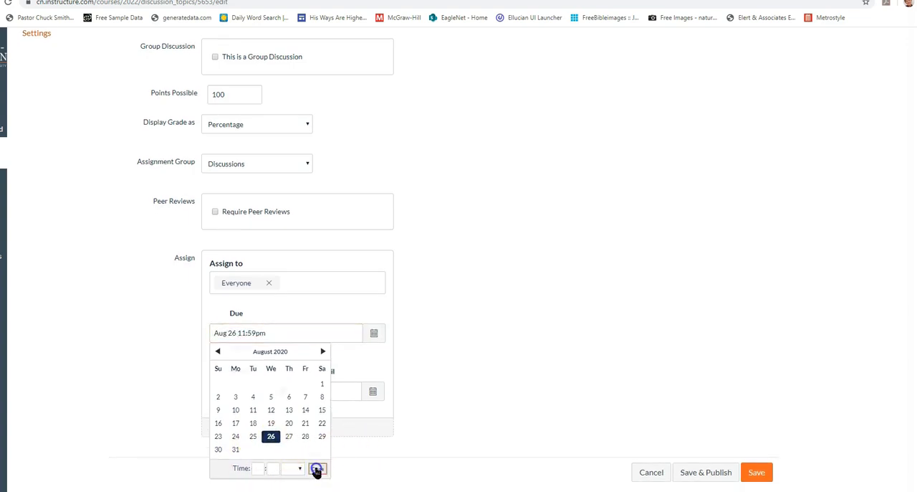
{"action": "left_click", "coordinate": [714, 480]}
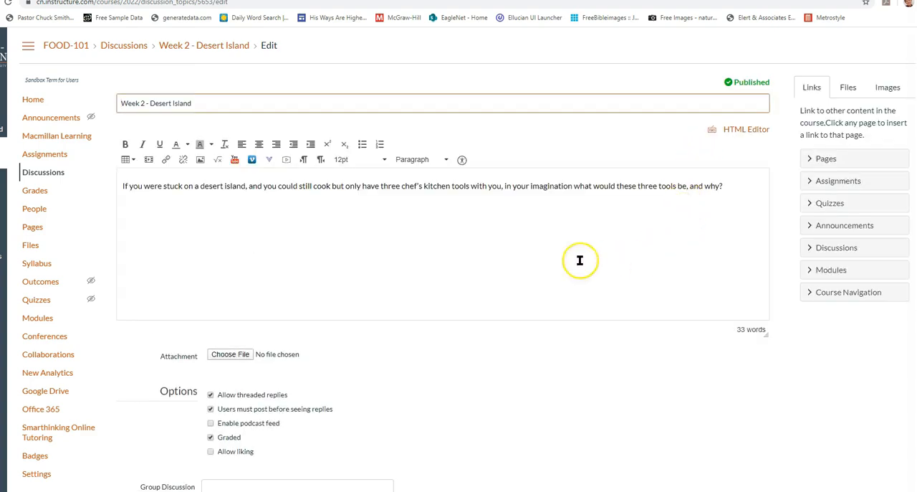
Start a new image upload at the beginning of the discussion prompt and choose the Text Cover picture from the My Class folder
{"action": "left_click", "coordinate": [122, 188]}
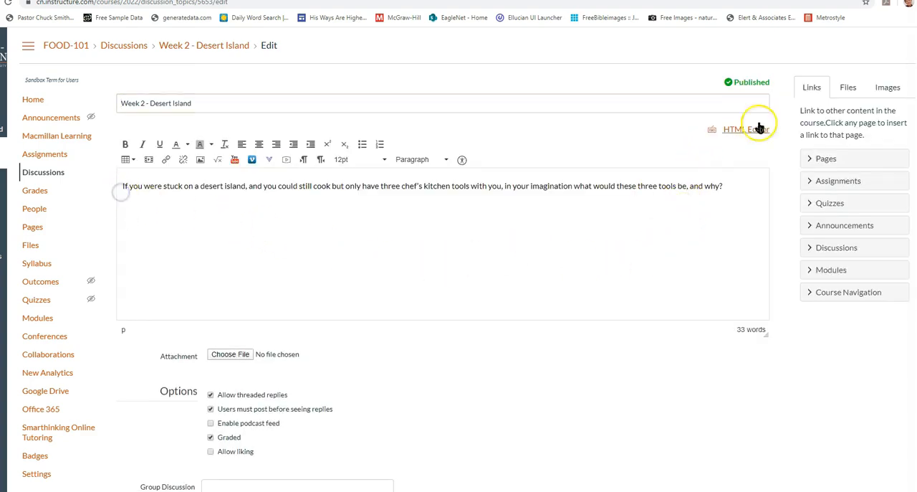
{"action": "left_click", "coordinate": [849, 89]}
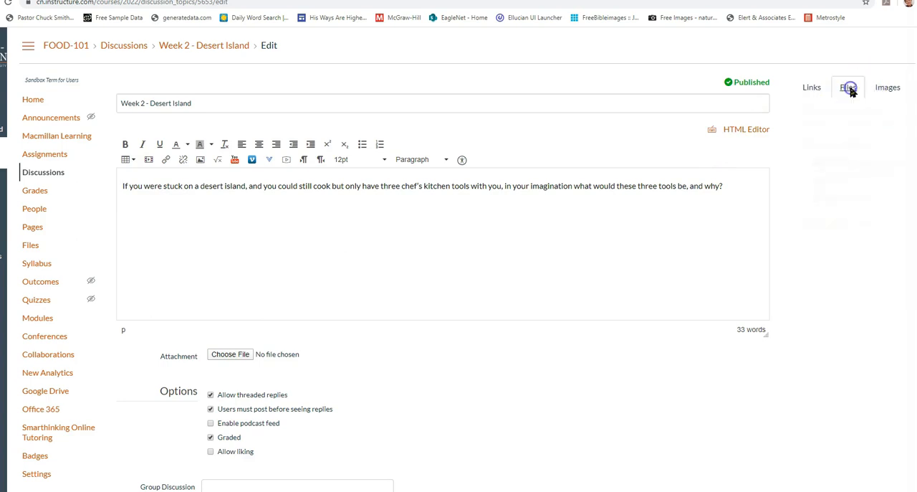
{"action": "left_click", "coordinate": [886, 87]}
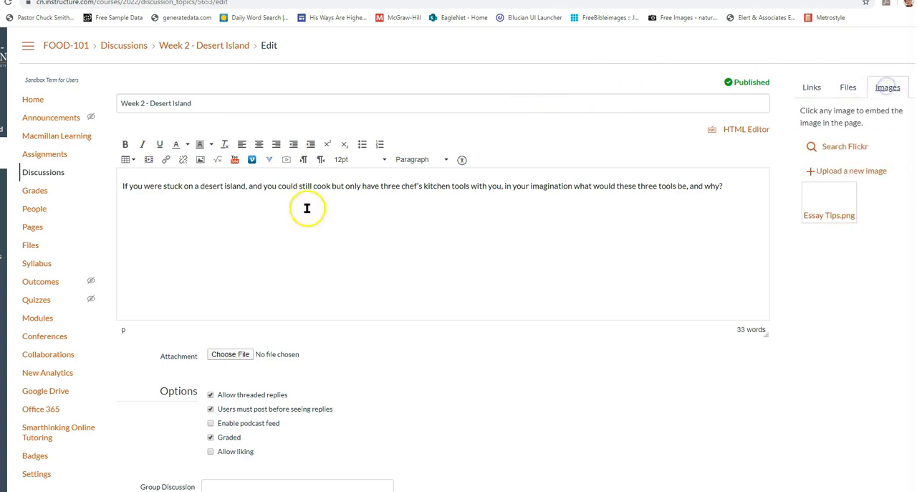
{"action": "left_click", "coordinate": [835, 172]}
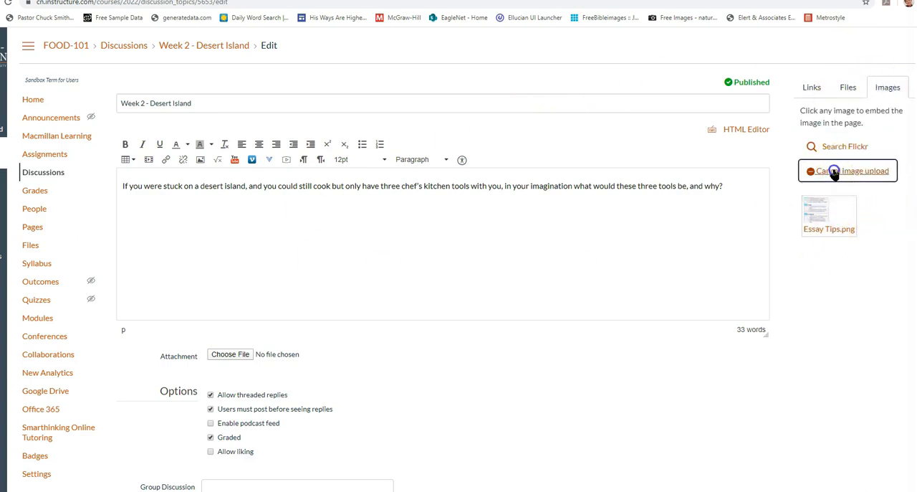
{"action": "left_click", "coordinate": [840, 199]}
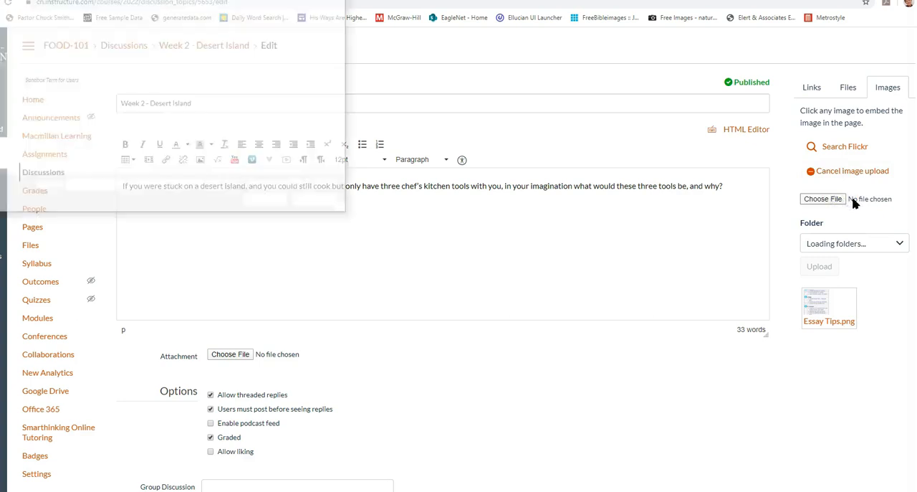
{"action": "scroll", "coordinate": [154, 100], "scroll_direction": "down", "scroll_amount": 5}
{"action": "scroll", "coordinate": [155, 101], "scroll_direction": "up", "scroll_amount": 2}
{"action": "scroll", "coordinate": [155, 101], "scroll_direction": "down", "scroll_amount": 2}
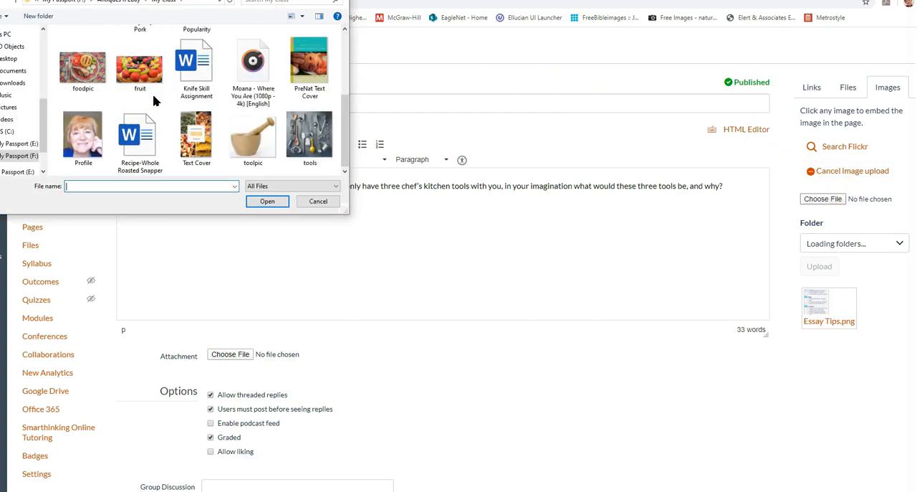
{"action": "scroll", "coordinate": [154, 100], "scroll_direction": "up", "scroll_amount": 2}
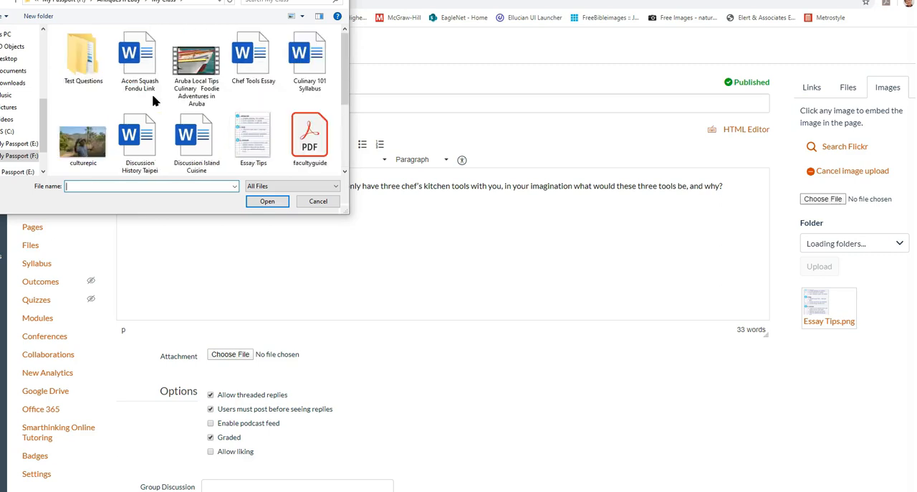
{"action": "left_click", "coordinate": [88, 146]}
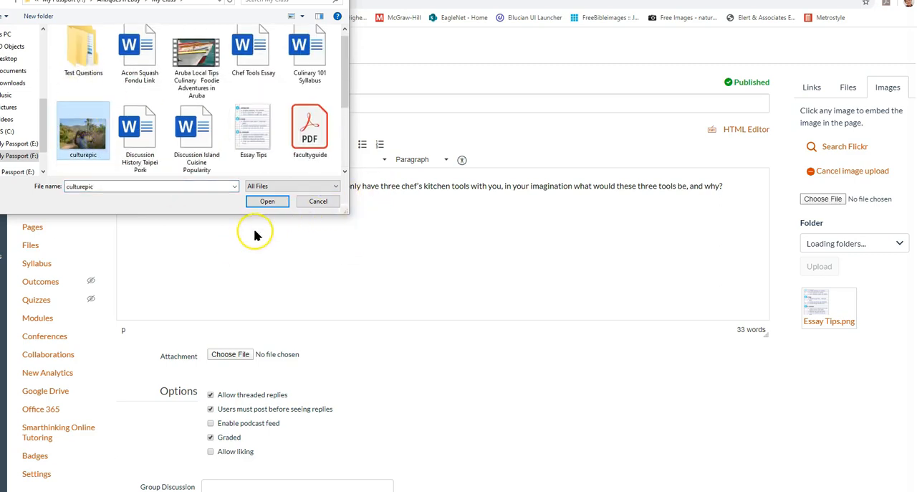
{"action": "scroll", "coordinate": [224, 140], "scroll_direction": "down", "scroll_amount": 2}
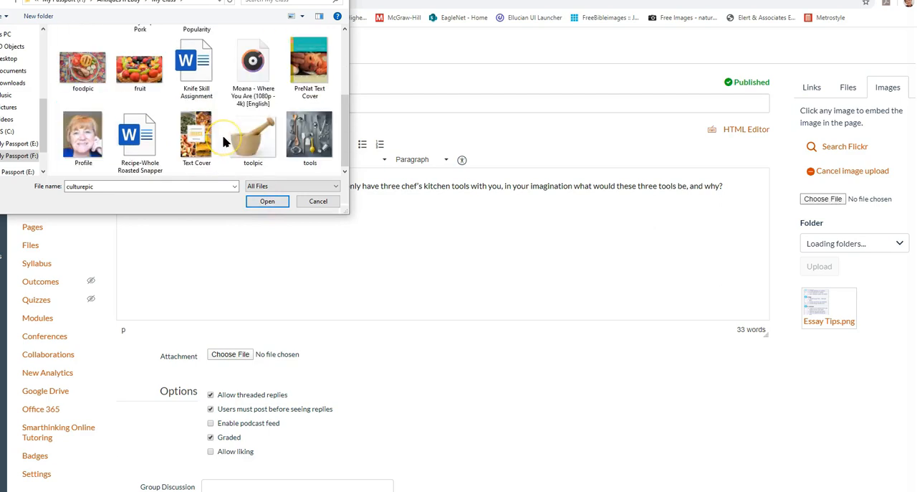
{"action": "left_click", "coordinate": [207, 133]}
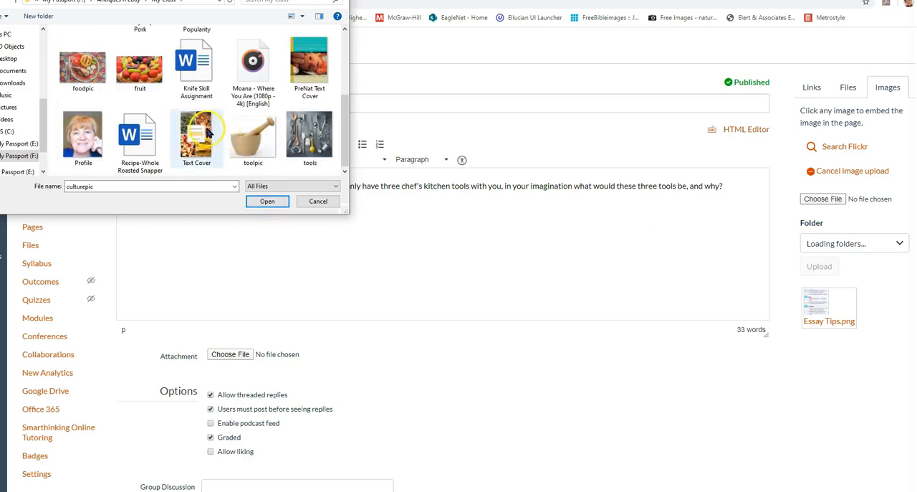
{"action": "left_click", "coordinate": [192, 126]}
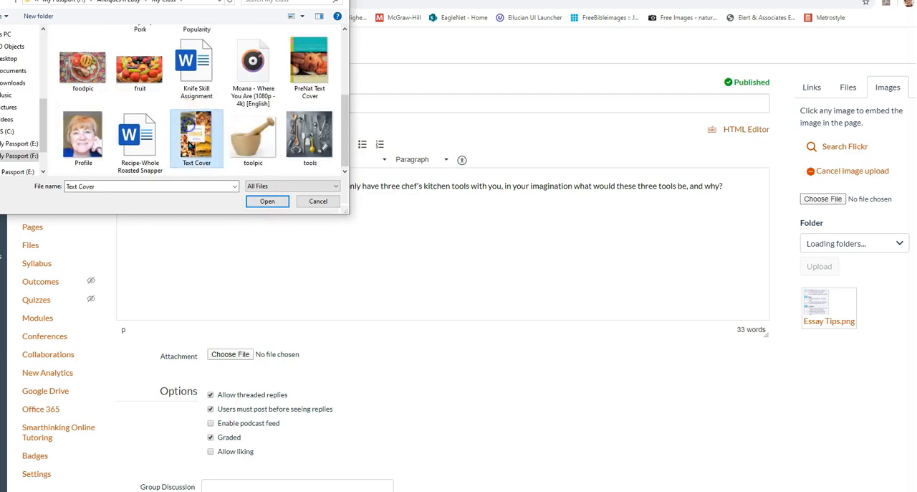
{"action": "left_click", "coordinate": [269, 201]}
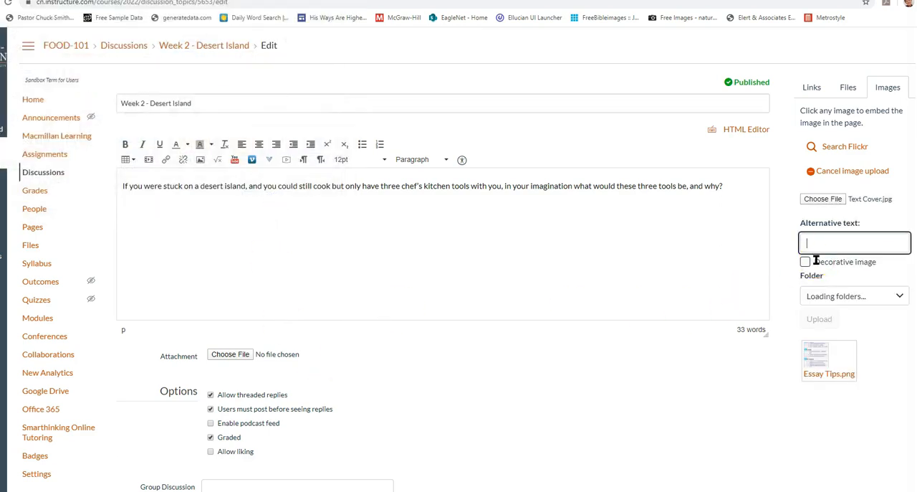
Give the image the alternative text "Desert Island", upload it into the prompt and save the discussion
{"action": "type", "text": "Desert Island"}
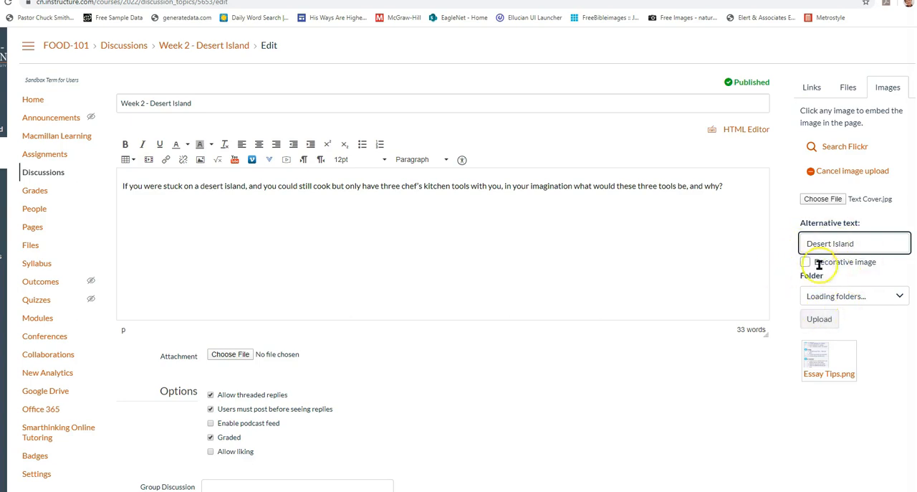
{"action": "left_click", "coordinate": [817, 324]}
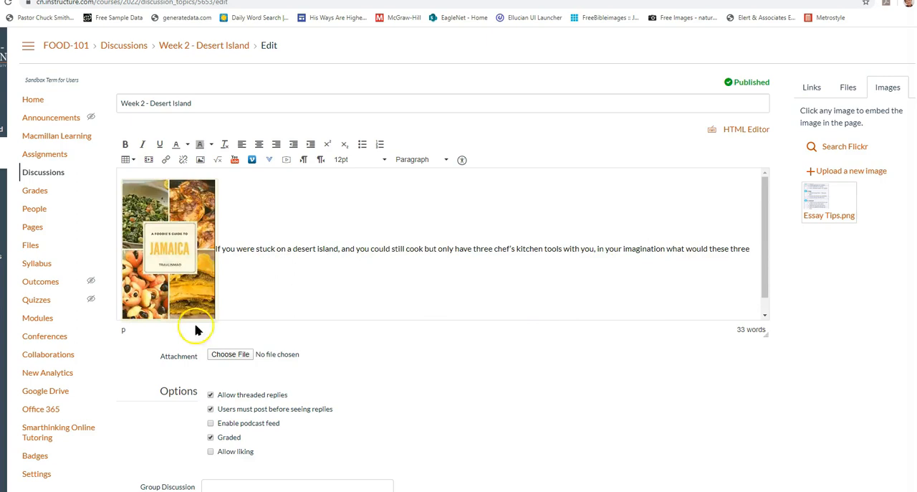
{"action": "scroll", "coordinate": [434, 416], "scroll_direction": "down", "scroll_amount": 5}
{"action": "scroll", "coordinate": [459, 413], "scroll_direction": "down", "scroll_amount": 1}
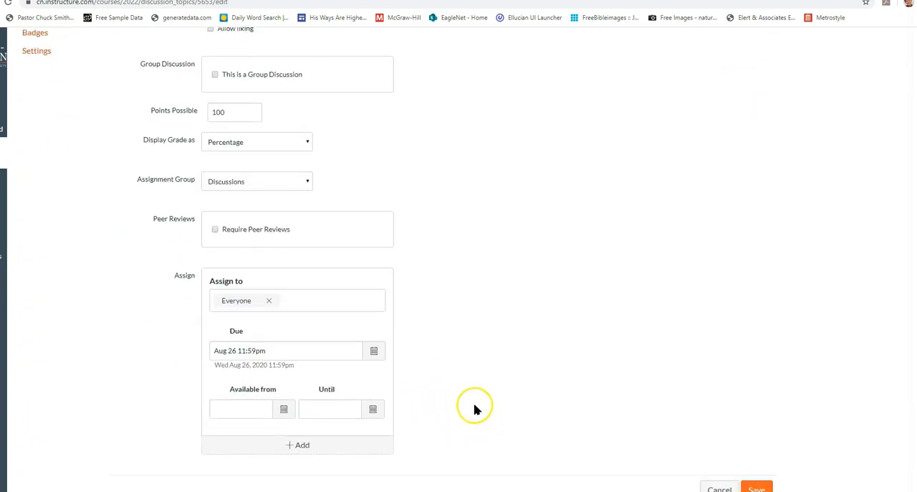
{"action": "left_click", "coordinate": [756, 475]}
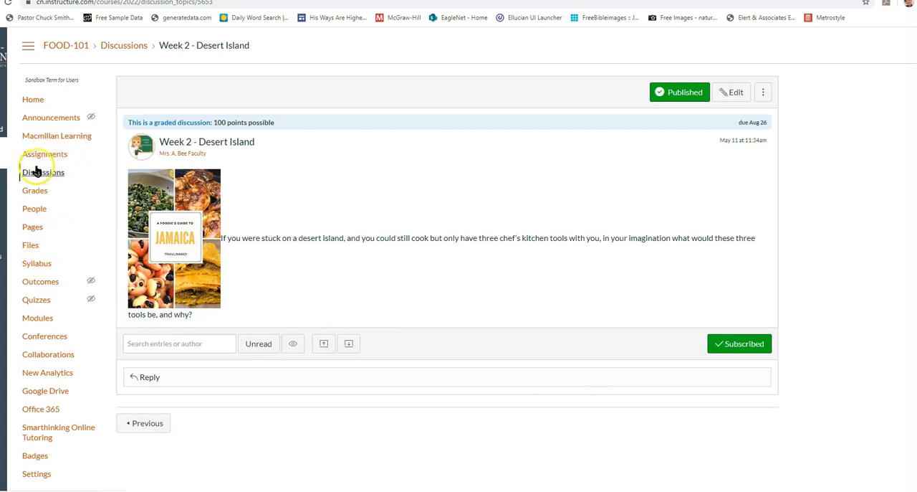
In the course modules, move the Week 2 - Desert Island discussion above Showing Your Knife Skills
{"action": "left_click", "coordinate": [49, 318]}
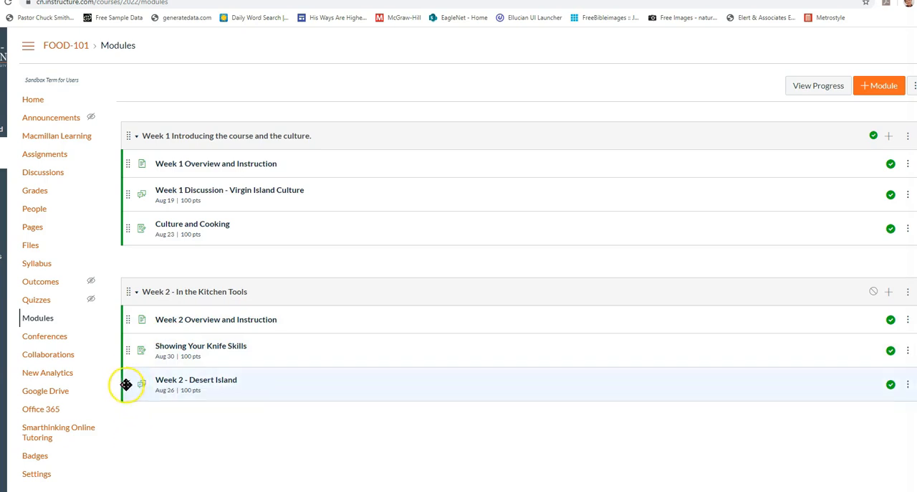
{"action": "left_click_drag", "start_coordinate": [123, 380], "coordinate": [122, 347]}
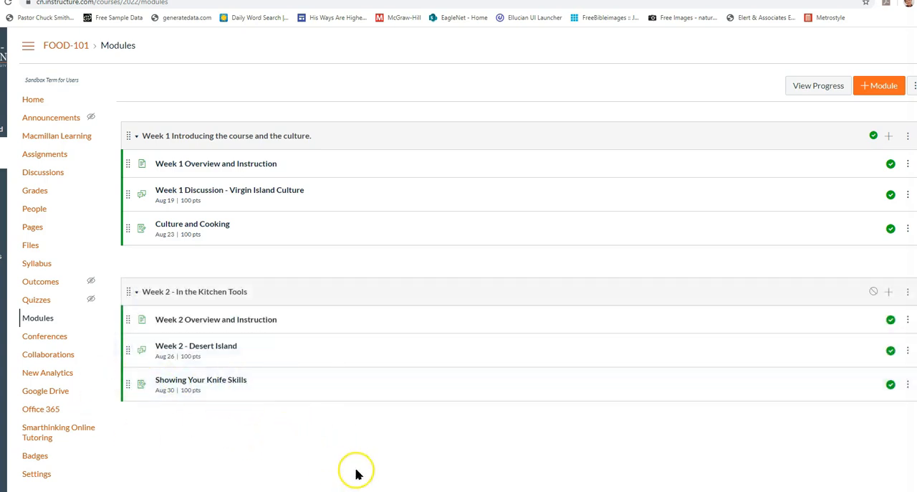
Add a new quiz named "Knife Skills" to the Week 2 - In the Kitchen Tools module, in the Assignments group without indentation
{"action": "left_click", "coordinate": [888, 293]}
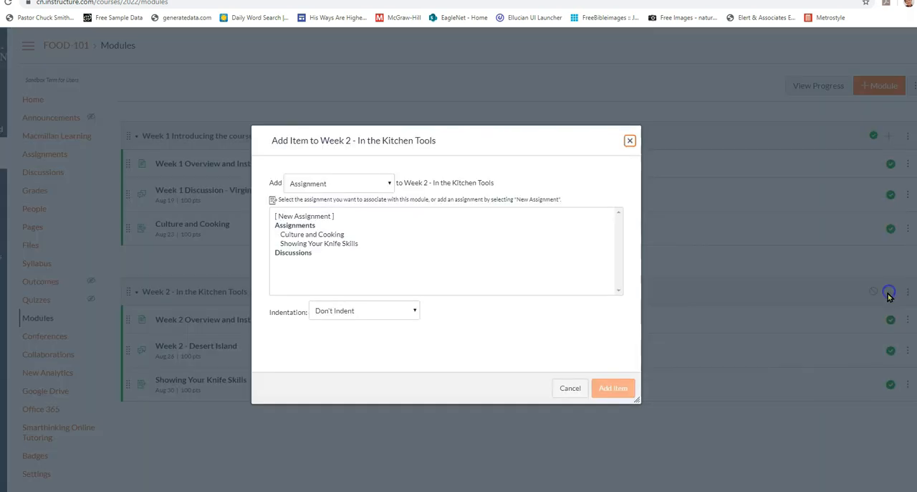
{"action": "left_click", "coordinate": [326, 185]}
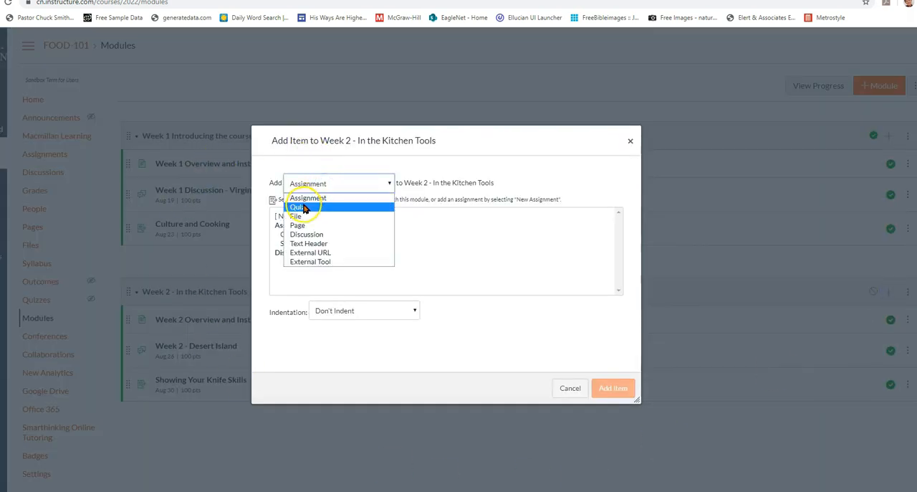
{"action": "left_click", "coordinate": [304, 208]}
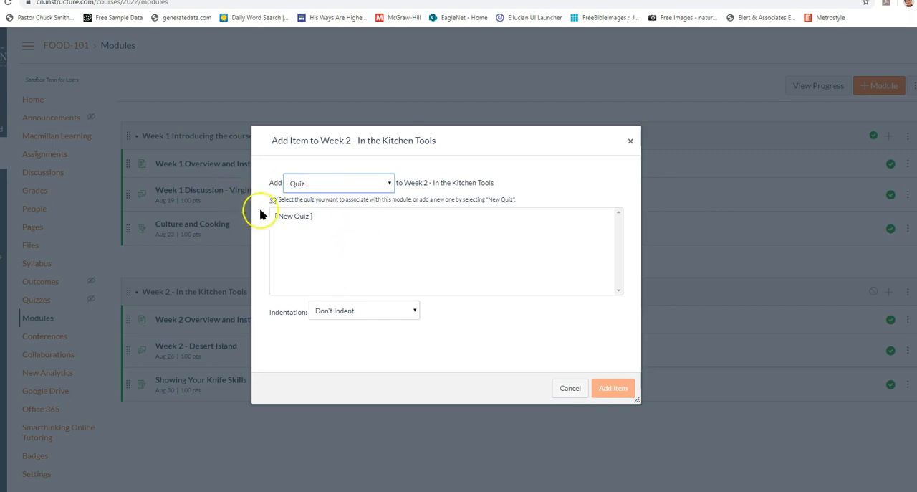
{"action": "left_click", "coordinate": [301, 216]}
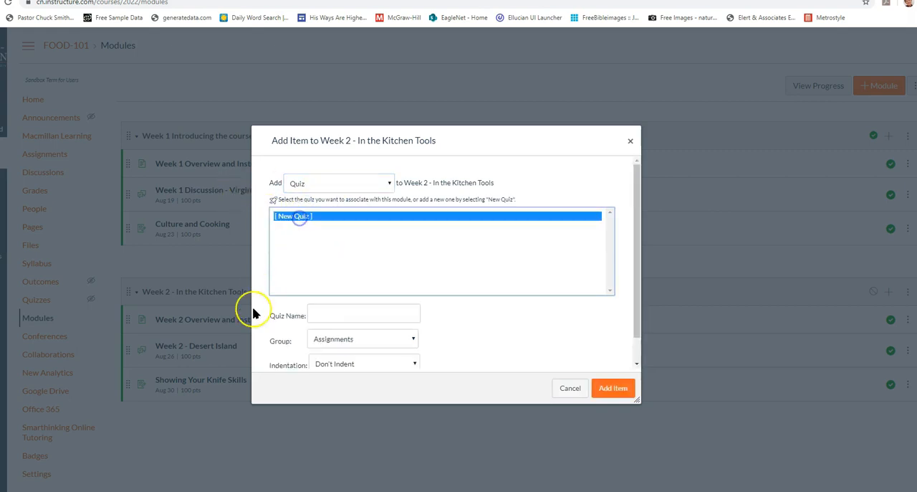
{"action": "left_click", "coordinate": [352, 314]}
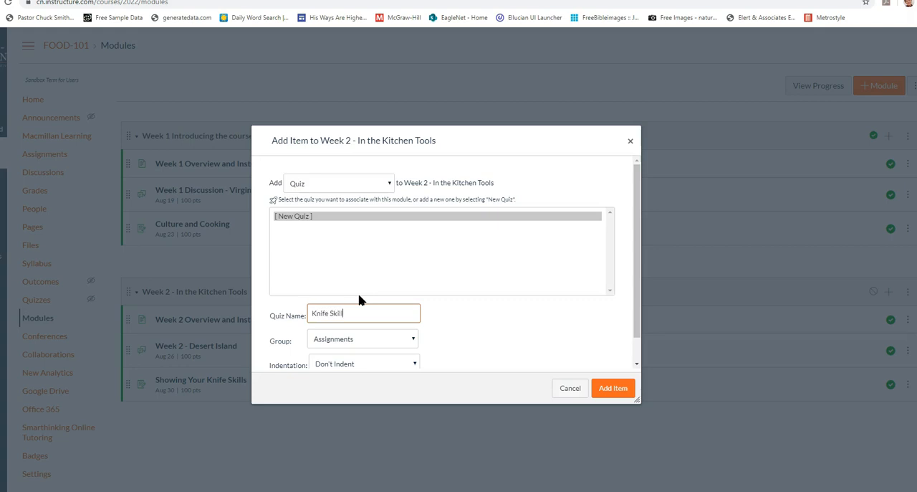
{"action": "left_click", "coordinate": [352, 342]}
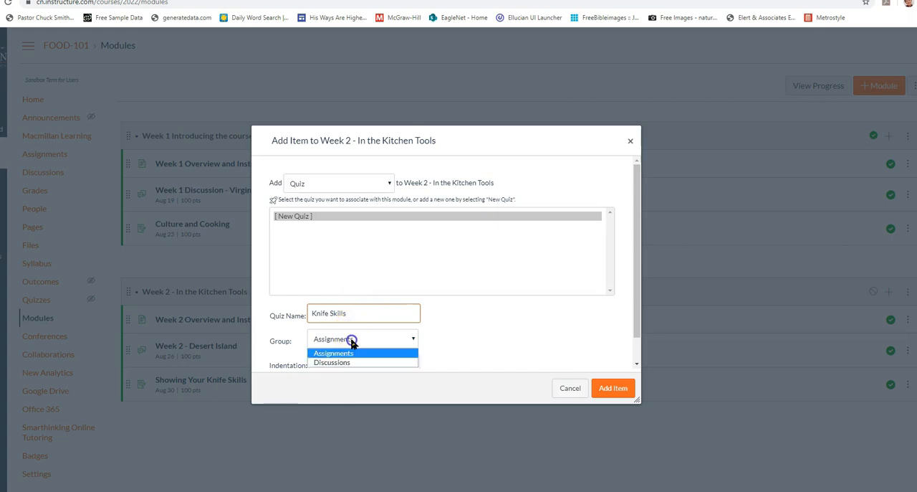
{"action": "left_click_drag", "start_coordinate": [639, 286], "coordinate": [637, 316]}
{"action": "left_click", "coordinate": [329, 316]}
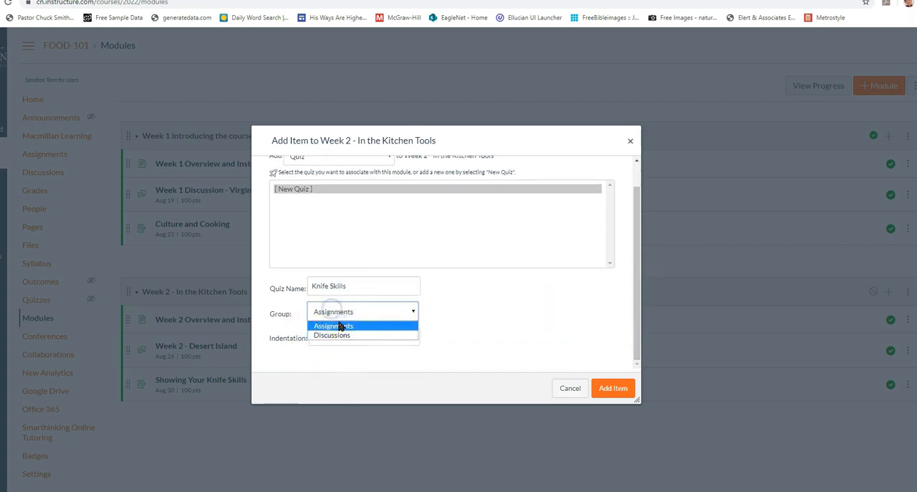
{"action": "left_click", "coordinate": [472, 307]}
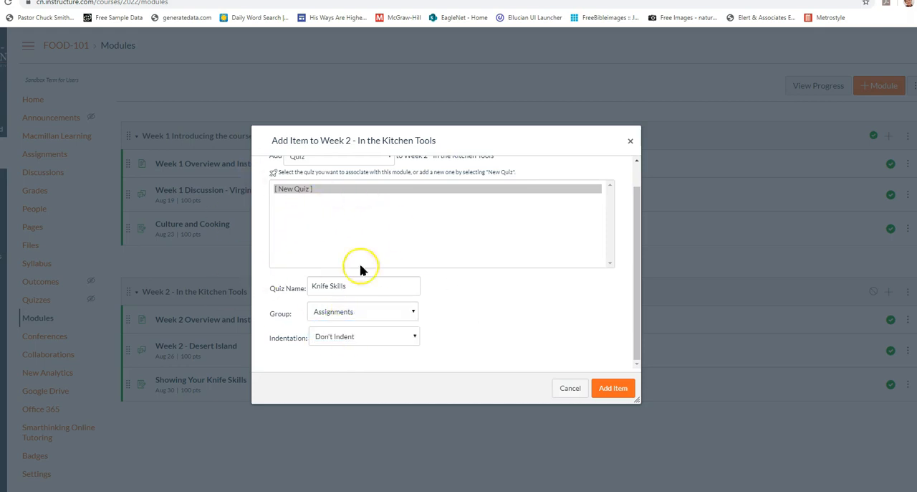
{"action": "scroll", "coordinate": [512, 351], "scroll_direction": "up", "scroll_amount": 1}
{"action": "scroll", "coordinate": [512, 357], "scroll_direction": "down", "scroll_amount": 1}
{"action": "left_click", "coordinate": [606, 391]}
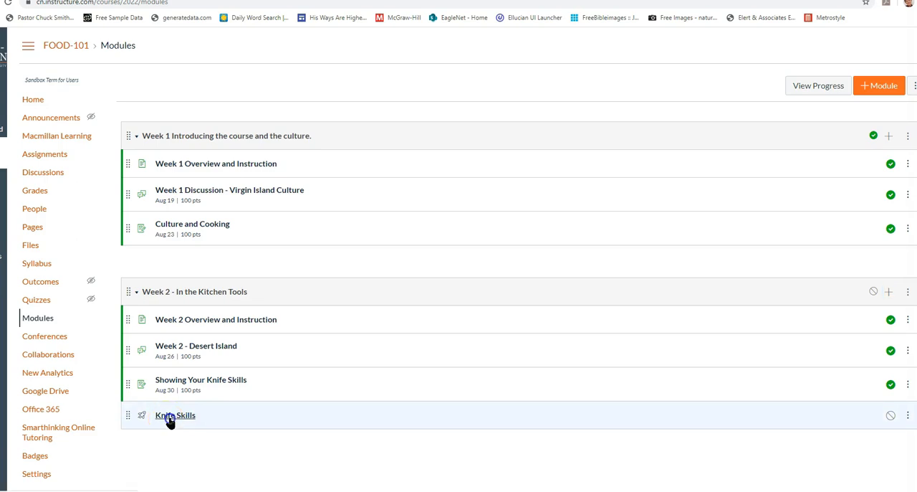
Open the Knife Skills quiz for editing and enter the instructions "Complete this quiz by Sunday night."
{"action": "left_click", "coordinate": [166, 421]}
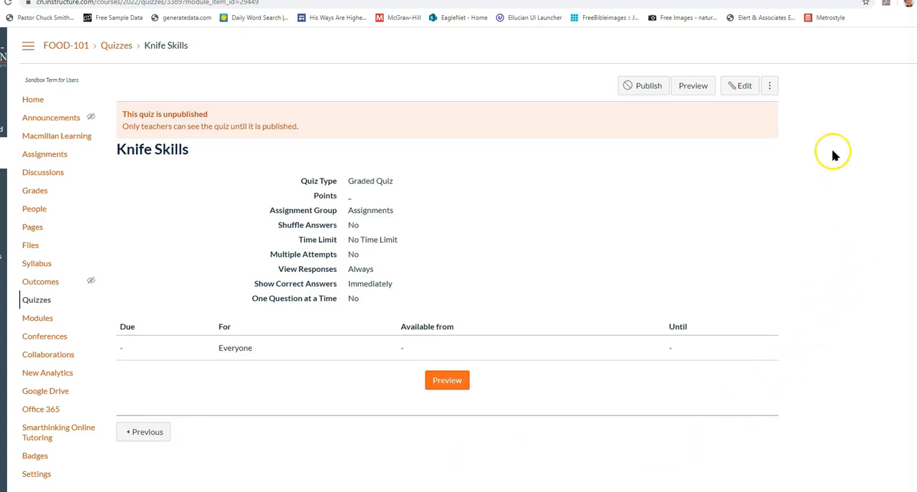
{"action": "left_click", "coordinate": [748, 85]}
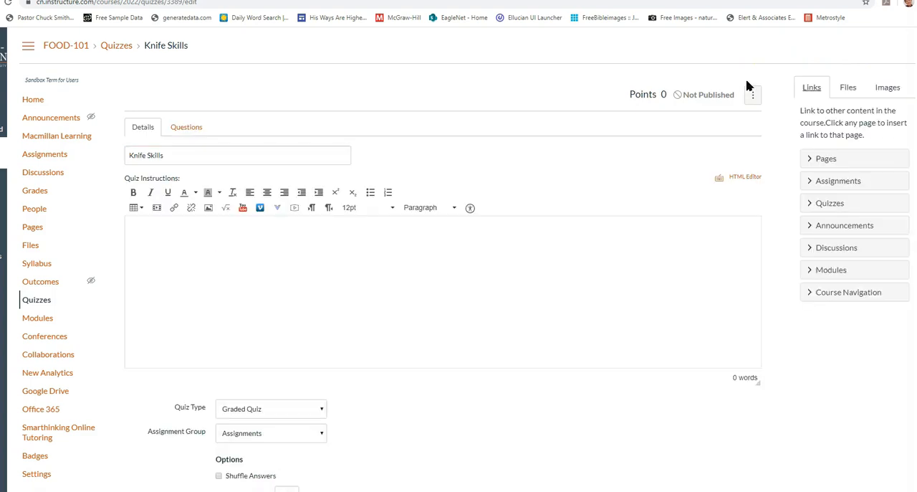
{"action": "left_click", "coordinate": [519, 270]}
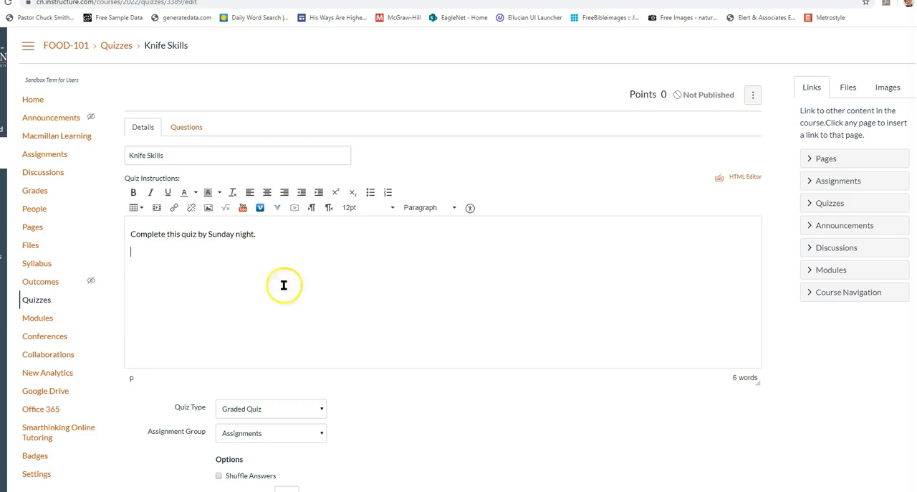
Rename the quiz "Knife Skills Test" and choose Graded Quiz as its quiz type
{"action": "scroll", "coordinate": [373, 280], "scroll_direction": "down", "scroll_amount": 2}
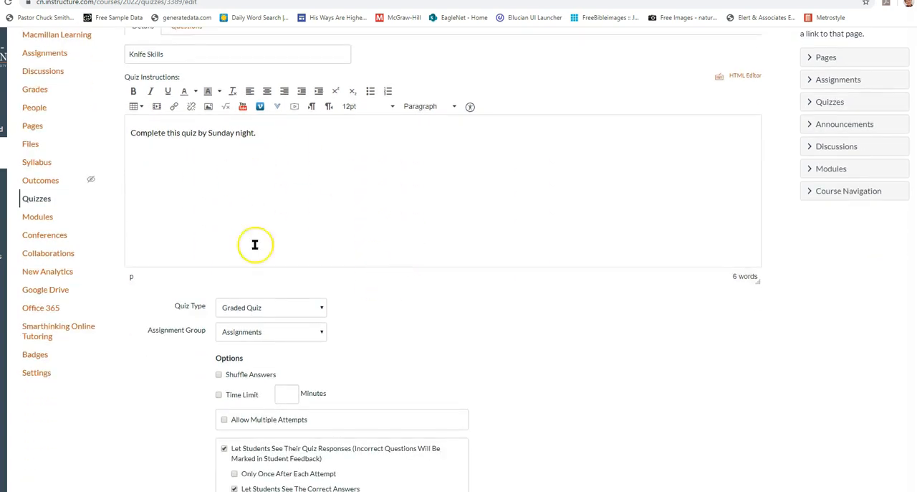
{"action": "scroll", "coordinate": [254, 244], "scroll_direction": "down", "scroll_amount": 1}
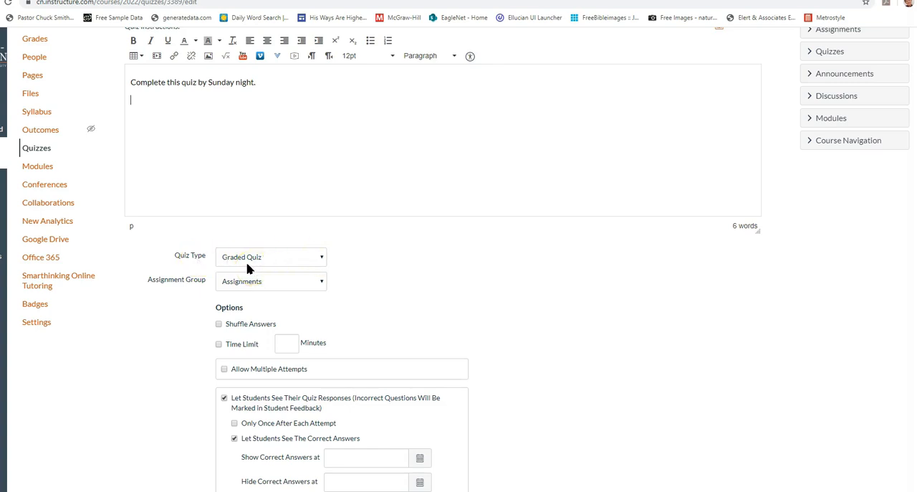
{"action": "scroll", "coordinate": [381, 262], "scroll_direction": "up", "scroll_amount": 3}
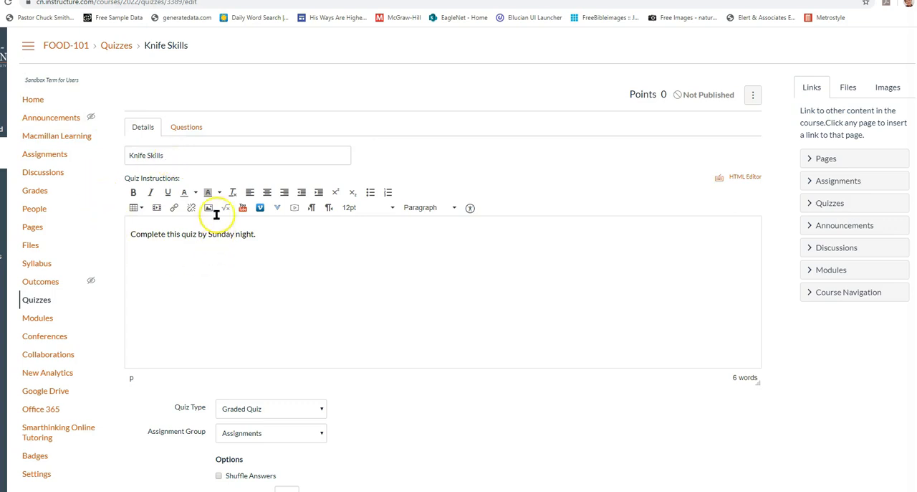
{"action": "left_click", "coordinate": [191, 154]}
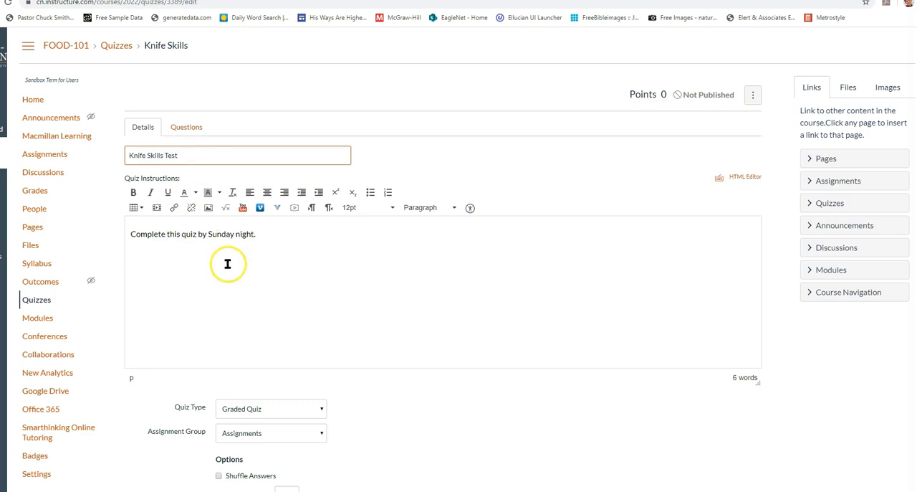
{"action": "scroll", "coordinate": [224, 292], "scroll_direction": "down", "scroll_amount": 3}
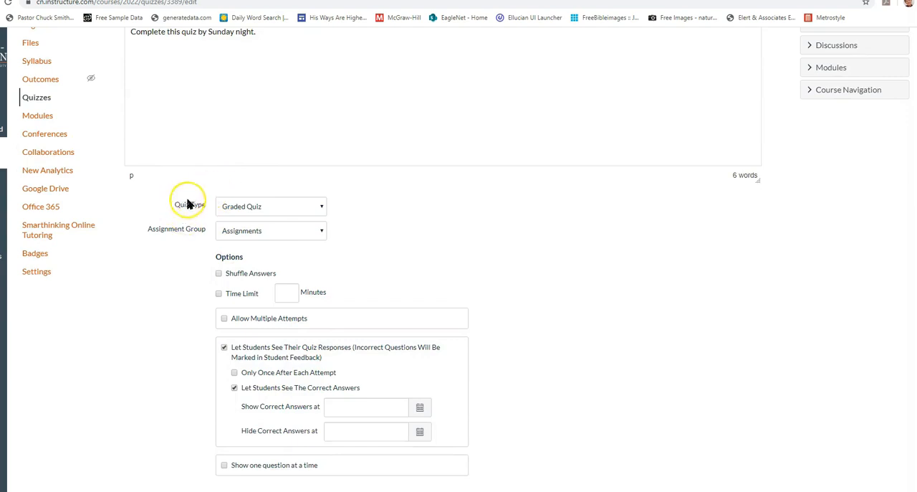
{"action": "left_click", "coordinate": [320, 207]}
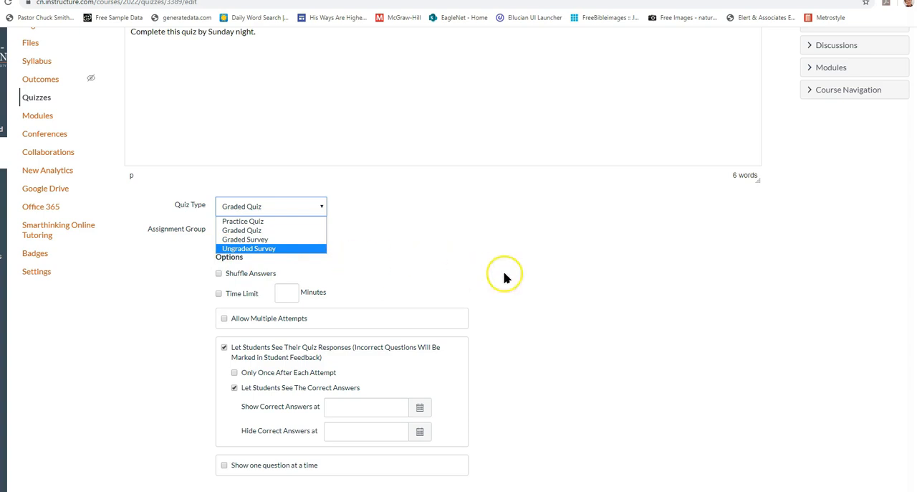
{"action": "left_click", "coordinate": [263, 230]}
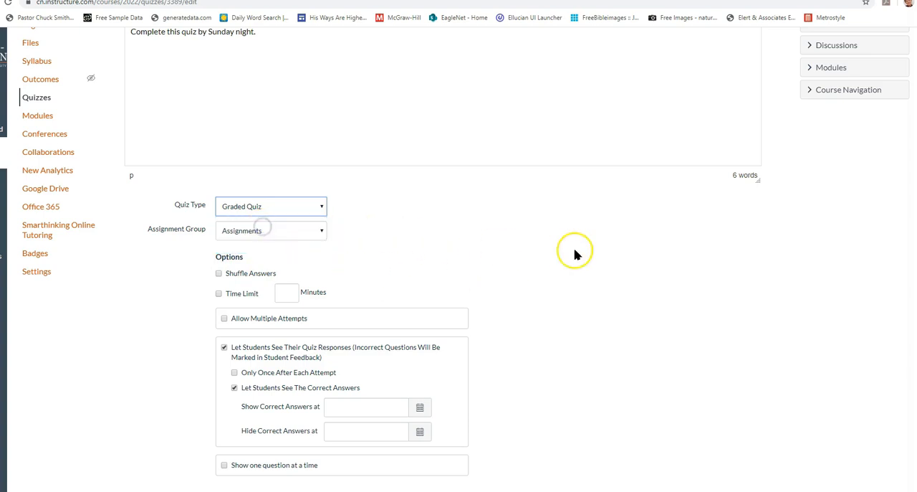
Turn on answer shuffling for the quiz and set a time limit of 20 minutes
{"action": "scroll", "coordinate": [575, 254], "scroll_direction": "down", "scroll_amount": 3}
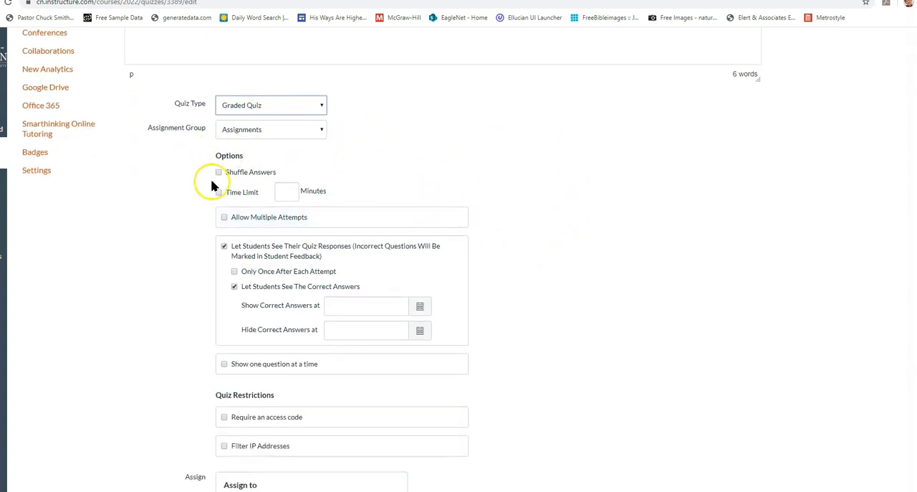
{"action": "left_click", "coordinate": [218, 172]}
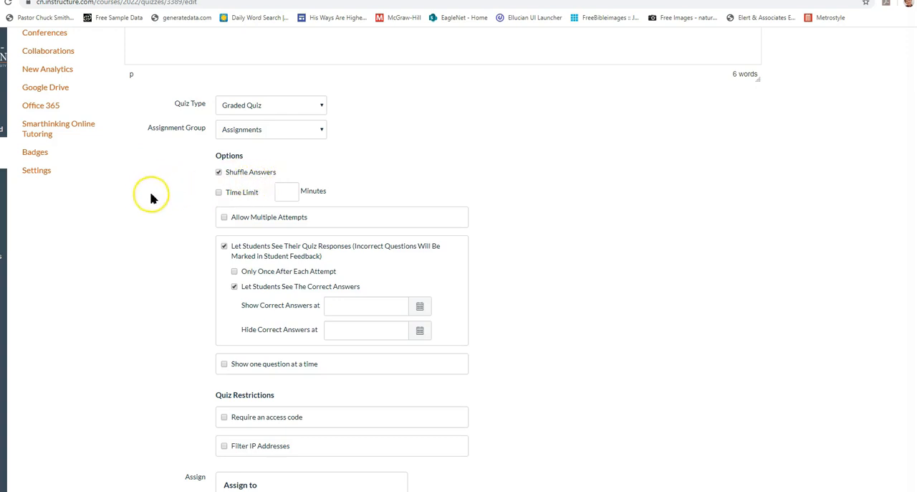
{"action": "scroll", "coordinate": [151, 220], "scroll_direction": "down", "scroll_amount": 1}
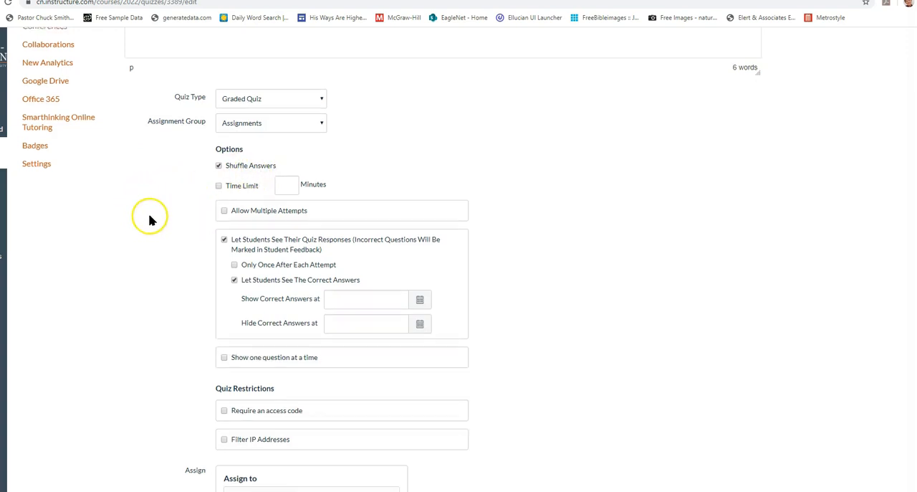
{"action": "scroll", "coordinate": [150, 220], "scroll_direction": "down", "scroll_amount": 1}
{"action": "left_click", "coordinate": [220, 142]}
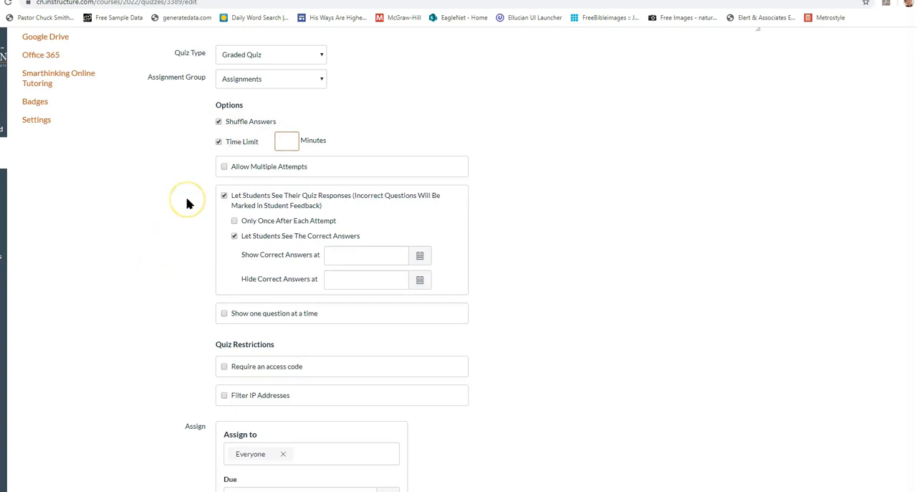
Allow multiple attempts on the quiz, limited to 2, with the highest score kept
{"action": "left_click", "coordinate": [225, 167]}
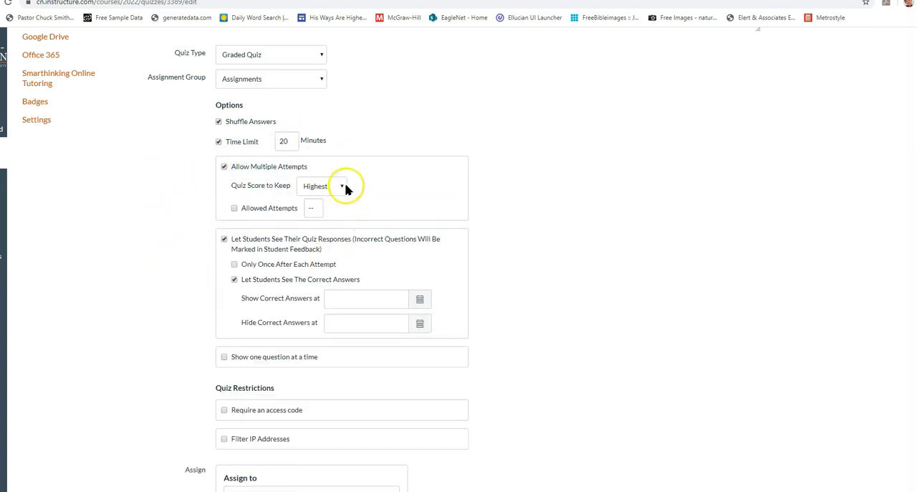
{"action": "left_click", "coordinate": [235, 208]}
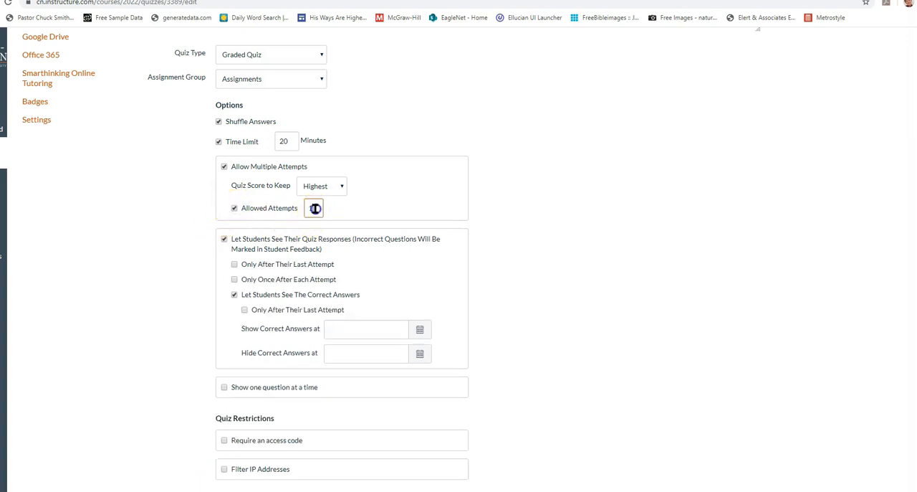
{"action": "type", "text": "2"}
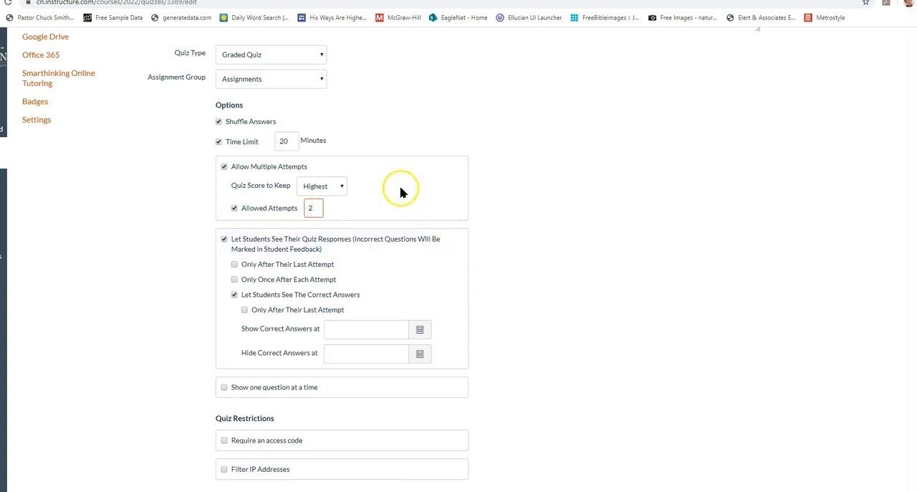
{"action": "left_click", "coordinate": [341, 187]}
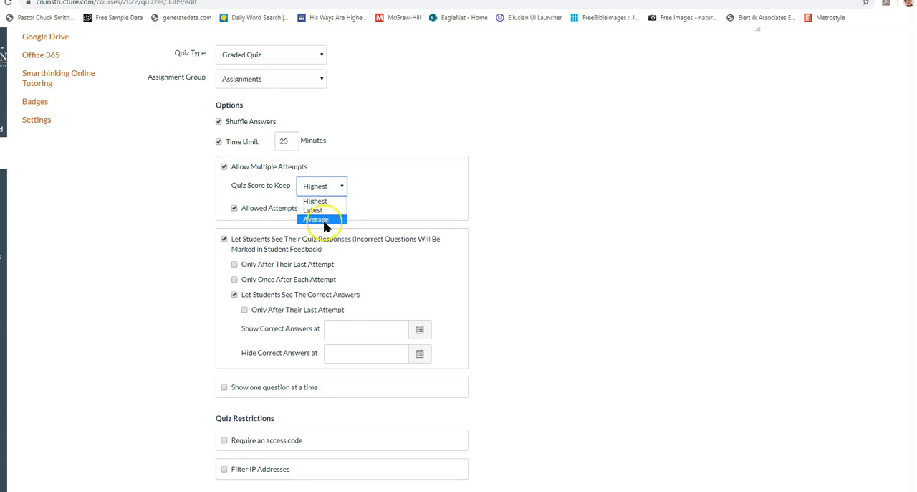
{"action": "left_click", "coordinate": [319, 202]}
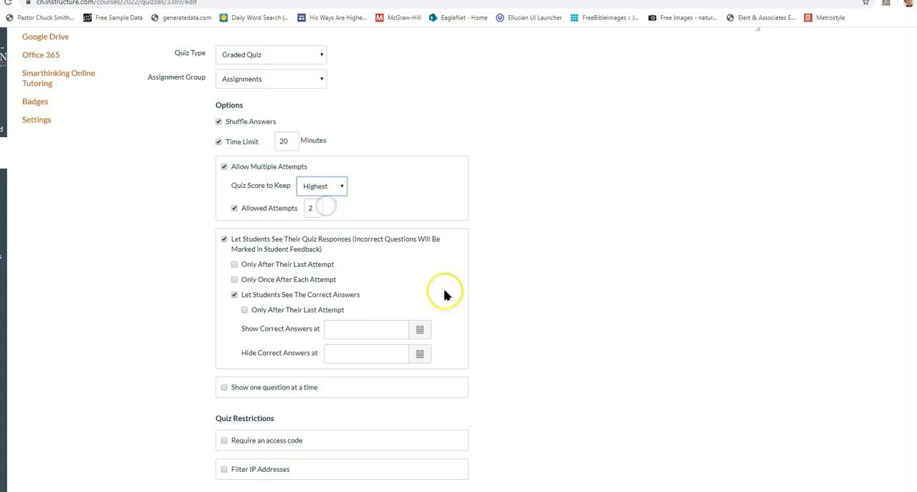
Let students see the correct answers, with the show date set to September 6, 2020
{"action": "scroll", "coordinate": [650, 401], "scroll_direction": "down", "scroll_amount": 2}
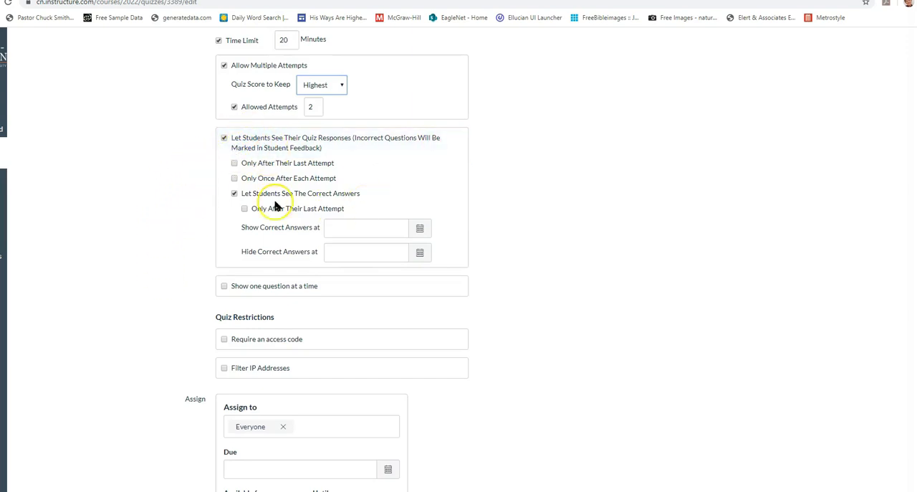
{"action": "left_click", "coordinate": [234, 193]}
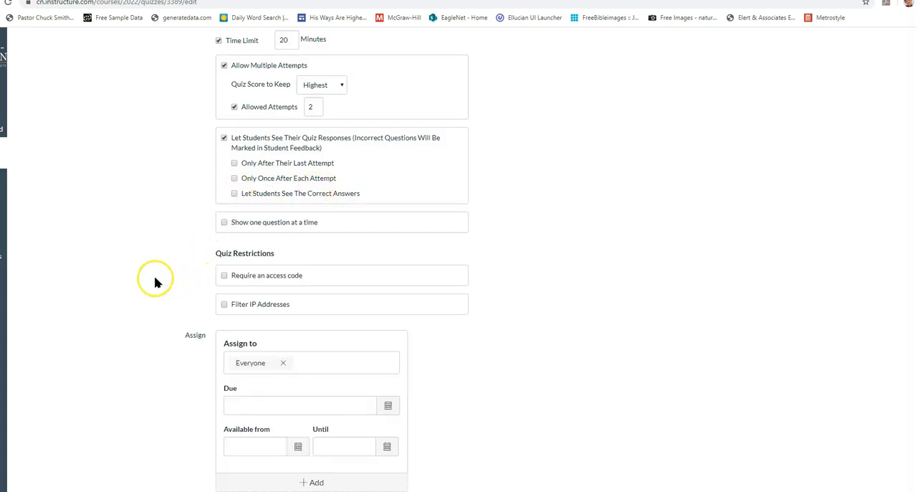
{"action": "left_click", "coordinate": [234, 194]}
{"action": "left_click", "coordinate": [420, 229]}
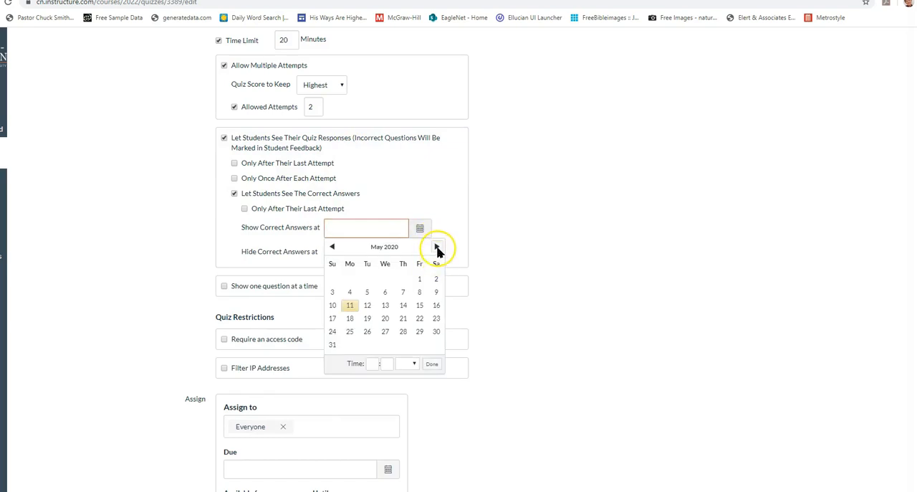
{"action": "left_click", "coordinate": [437, 247]}
{"action": "left_click", "coordinate": [436, 247]}
{"action": "left_click", "coordinate": [437, 247]}
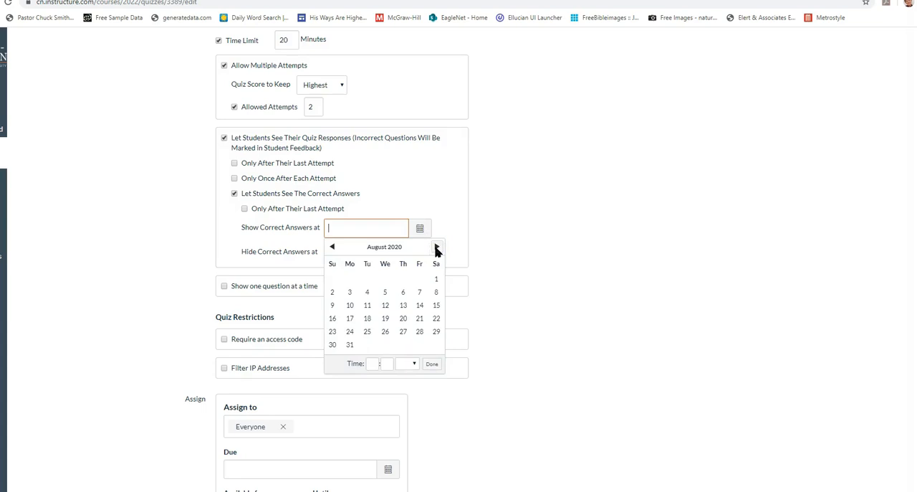
{"action": "left_click", "coordinate": [437, 248]}
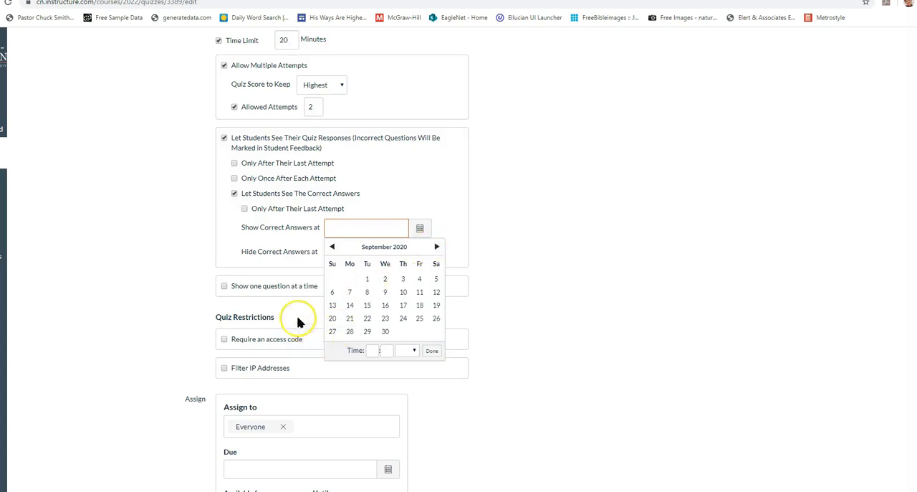
{"action": "left_click", "coordinate": [332, 247]}
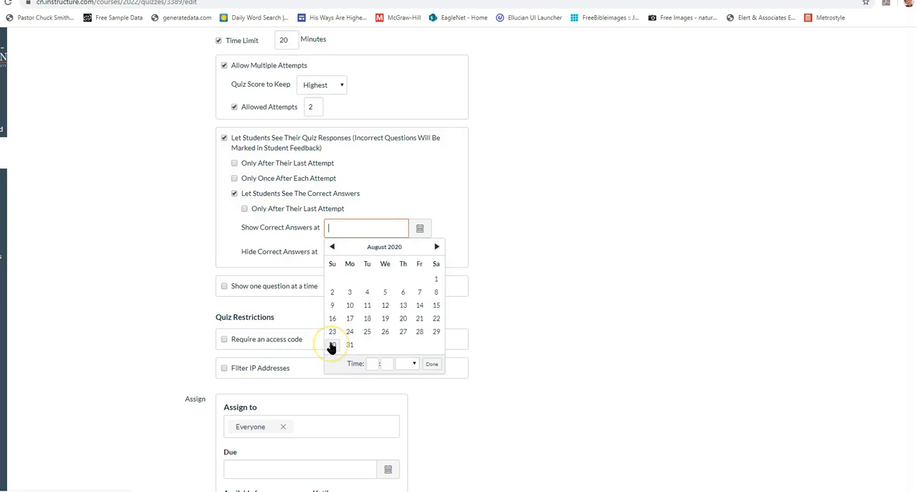
{"action": "left_click", "coordinate": [437, 246]}
{"action": "left_click", "coordinate": [332, 292]}
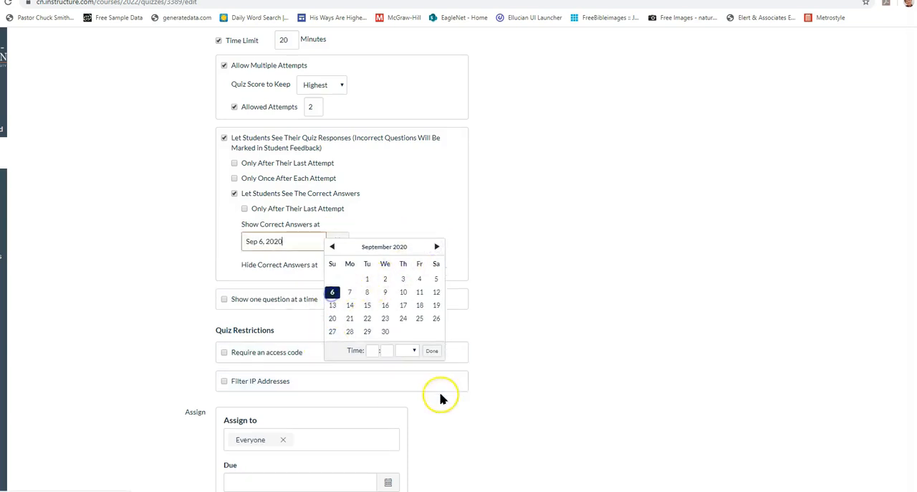
Set the date for hiding the quiz's correct answers to September 13, 2020
{"action": "left_click", "coordinate": [433, 350]}
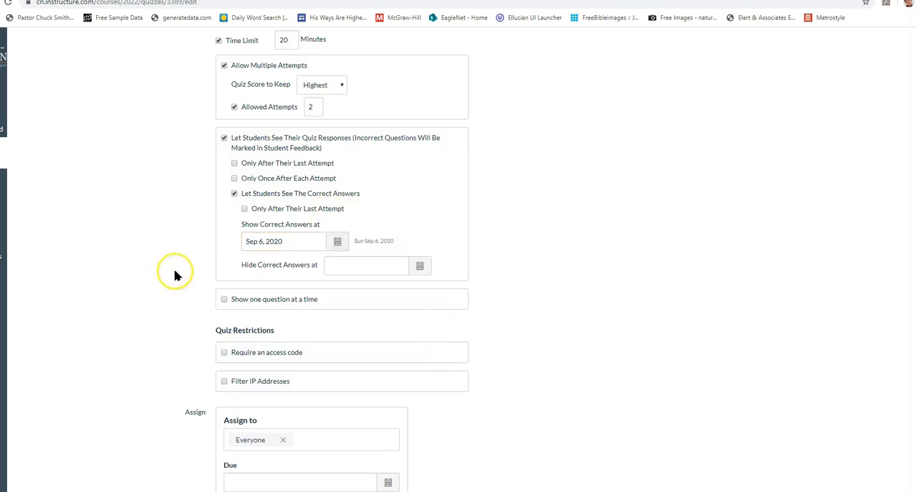
{"action": "left_click", "coordinate": [421, 268]}
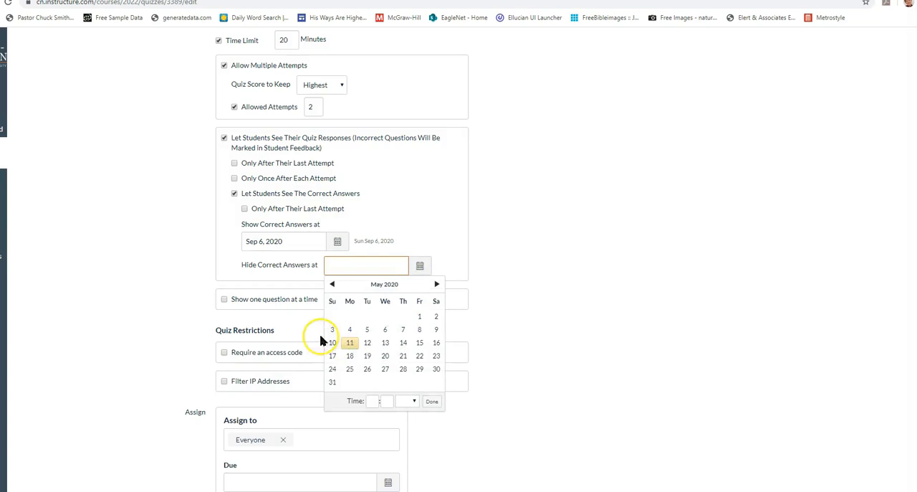
{"action": "left_click", "coordinate": [438, 284]}
{"action": "left_click", "coordinate": [437, 285]}
{"action": "left_click", "coordinate": [437, 285]}
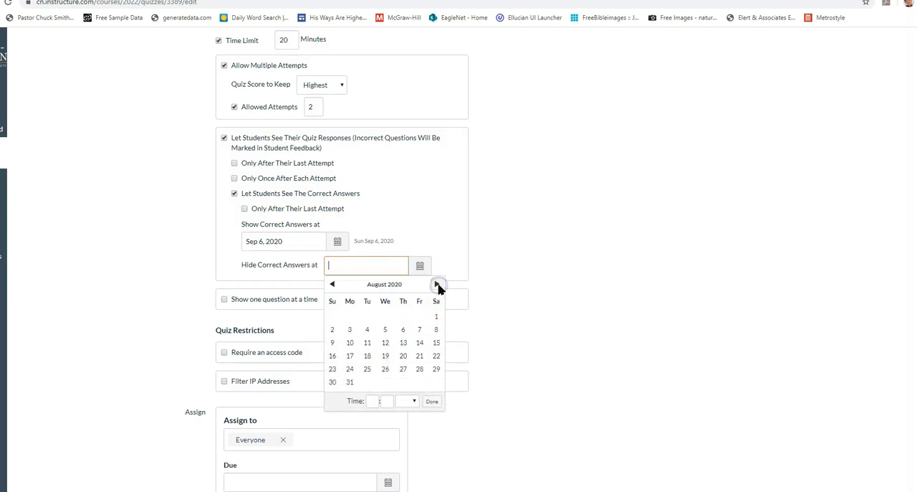
{"action": "left_click", "coordinate": [437, 284]}
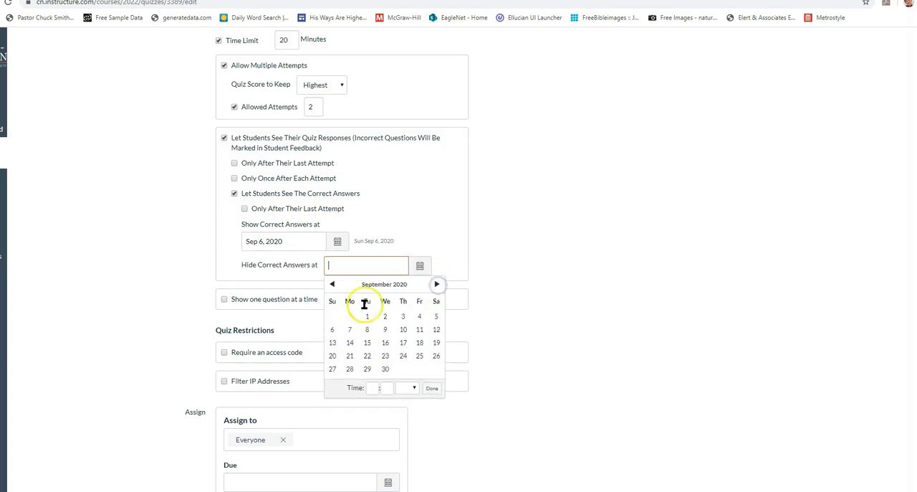
{"action": "left_click", "coordinate": [333, 344]}
{"action": "left_click", "coordinate": [433, 388]}
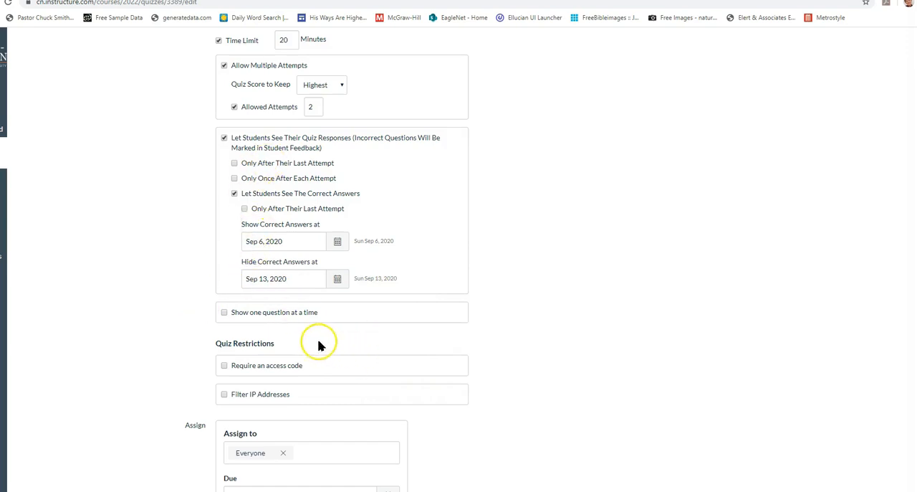
Set the quiz's due date for everyone to August 30, 2020 at 11:59pm and save the quiz without publishing it
{"action": "scroll", "coordinate": [321, 344], "scroll_direction": "down", "scroll_amount": 3}
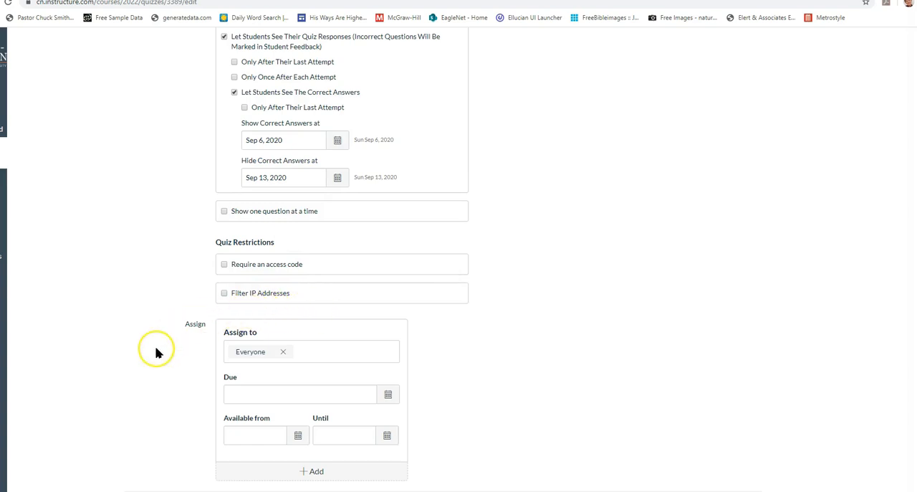
{"action": "scroll", "coordinate": [150, 337], "scroll_direction": "down", "scroll_amount": 1}
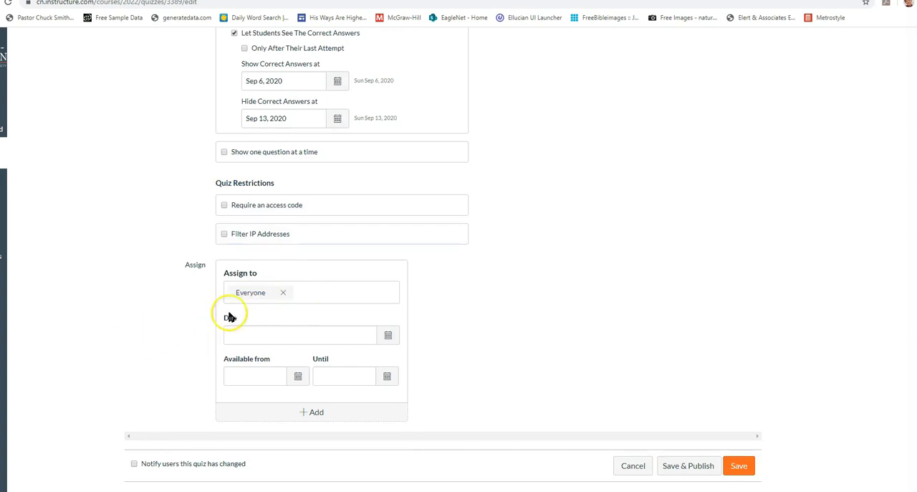
{"action": "left_click", "coordinate": [387, 335]}
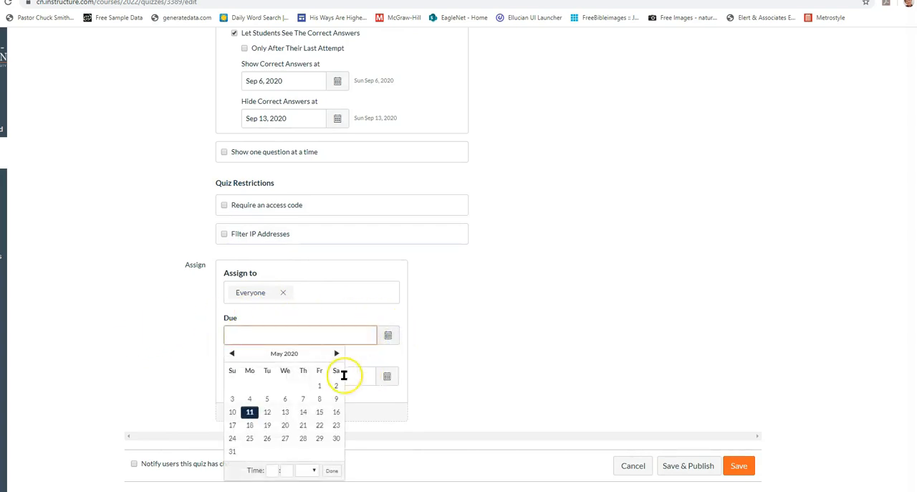
{"action": "left_click", "coordinate": [337, 354]}
{"action": "left_click", "coordinate": [337, 353]}
{"action": "left_click", "coordinate": [337, 354]}
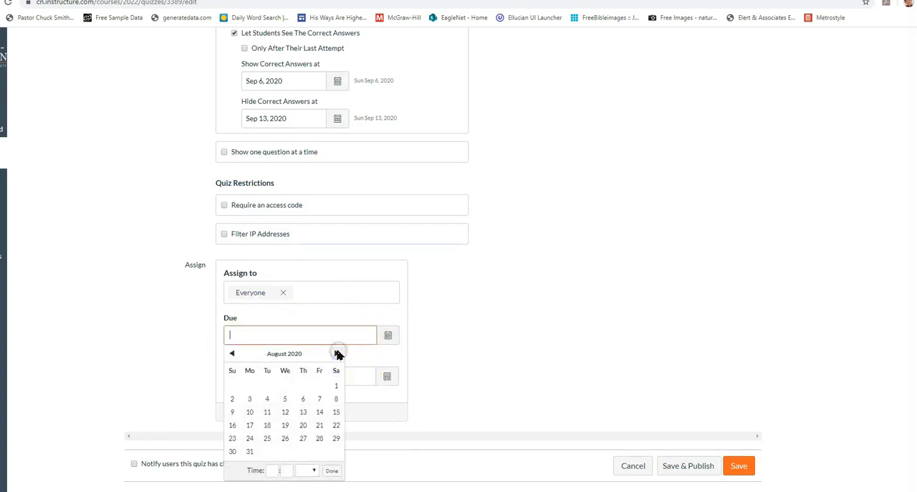
{"action": "left_click", "coordinate": [232, 451]}
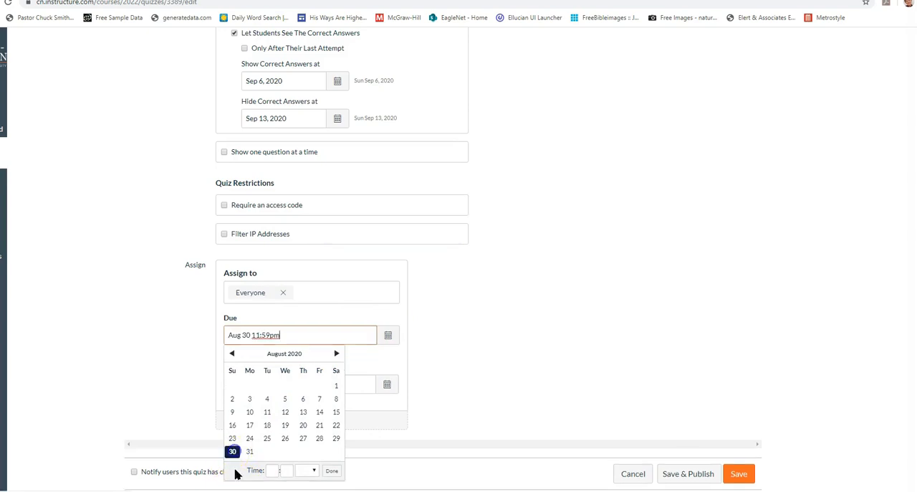
{"action": "left_click", "coordinate": [328, 470]}
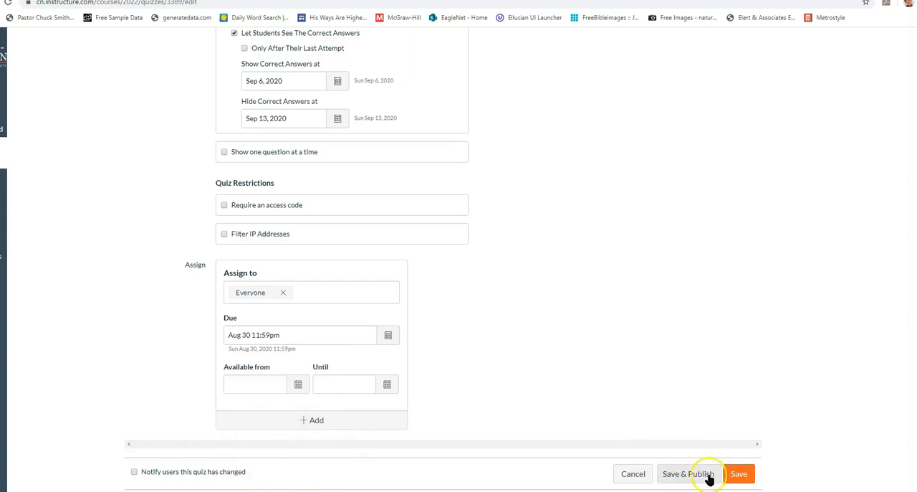
{"action": "left_click", "coordinate": [741, 476]}
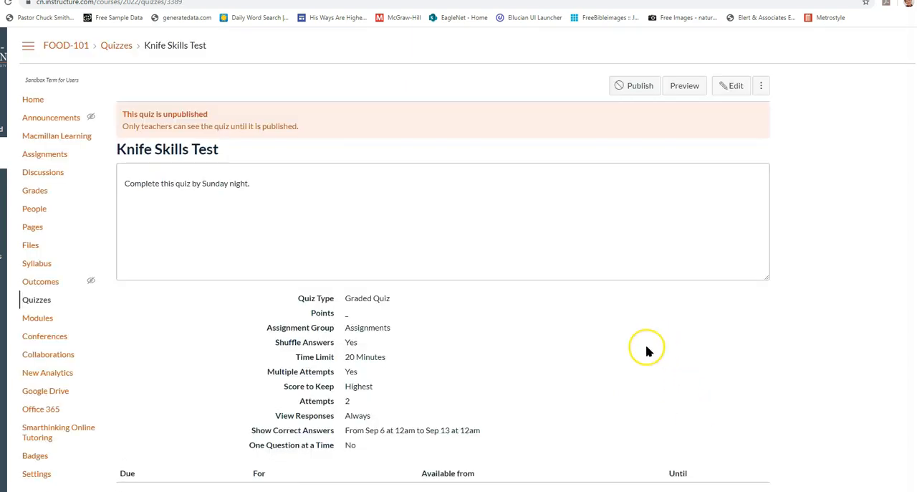
Reopen the Knife Skills Test for editing and add a new question to it
{"action": "left_click", "coordinate": [731, 86]}
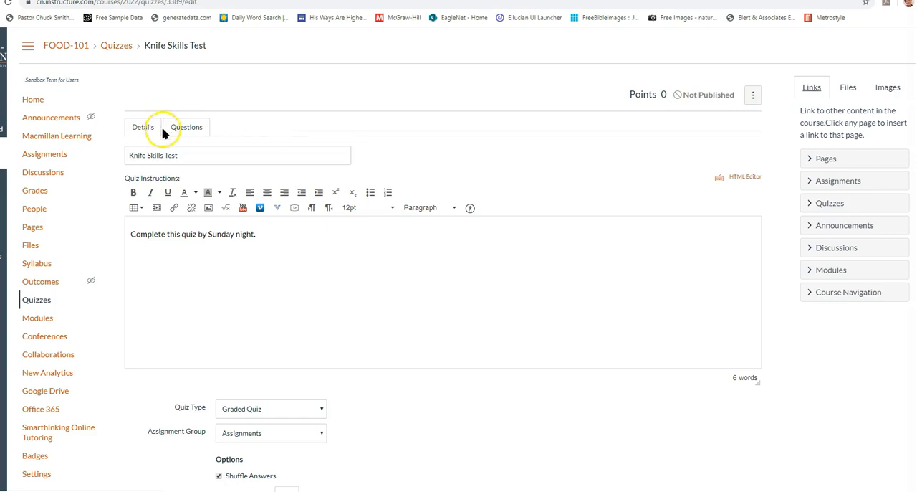
{"action": "left_click", "coordinate": [186, 129]}
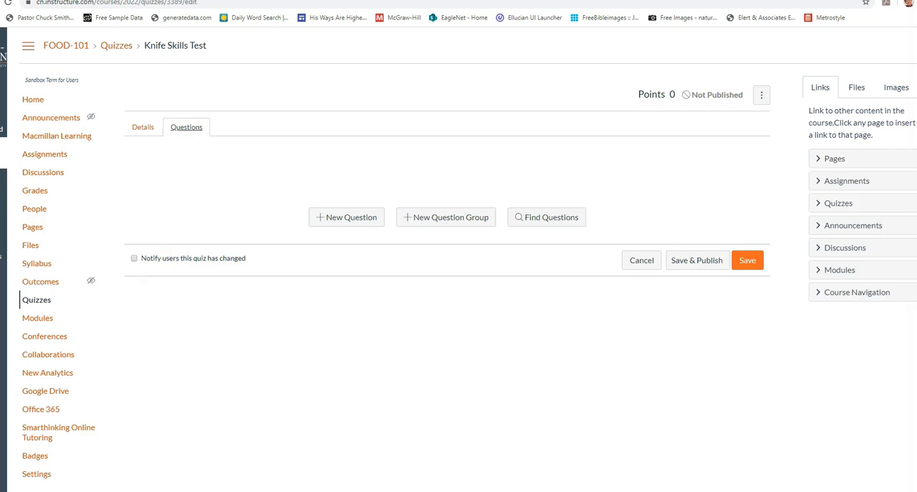
{"action": "left_click", "coordinate": [347, 218]}
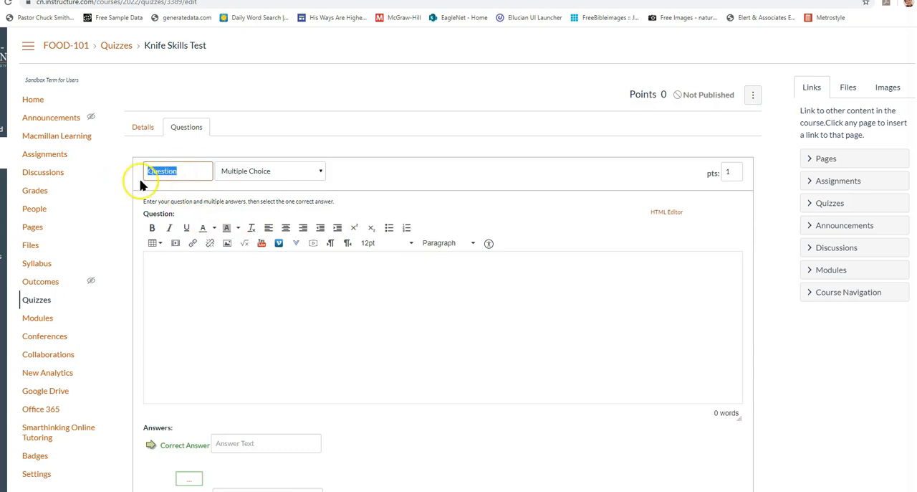
Name the question "Question 1", keep it as Multiple Choice, and enter "What type of knife is this?" as its text
{"action": "left_click", "coordinate": [190, 171]}
{"action": "type", "text": "1"}
{"action": "left_click", "coordinate": [257, 173]}
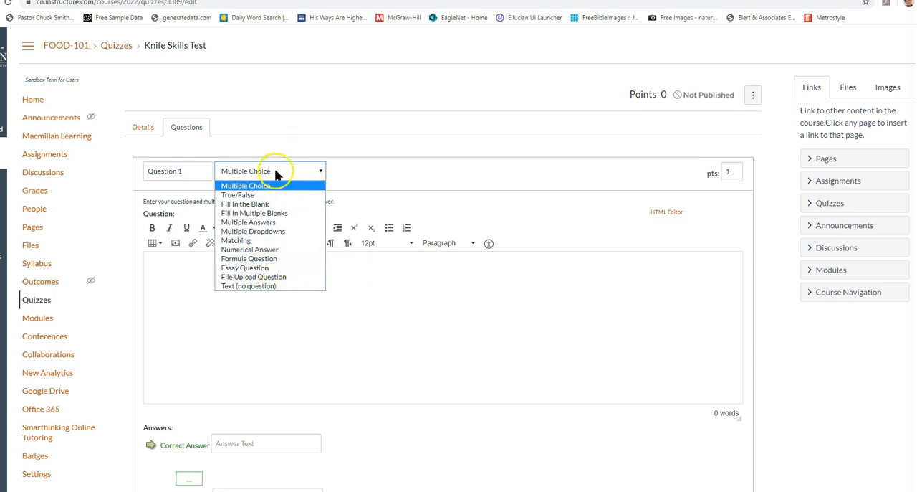
{"action": "left_click", "coordinate": [279, 187]}
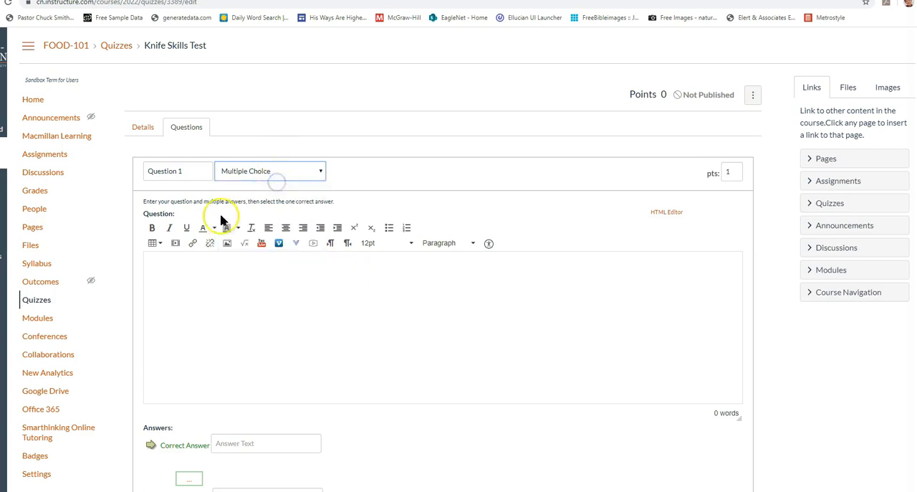
{"action": "left_click", "coordinate": [294, 308]}
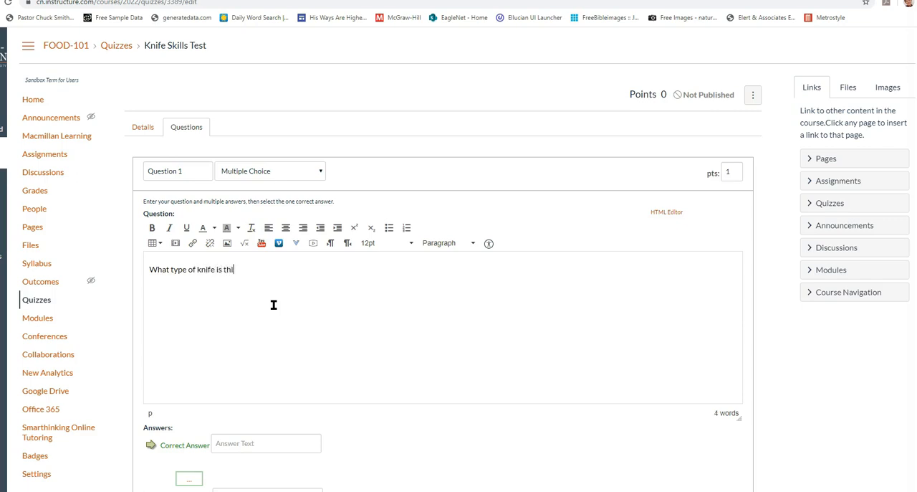
{"action": "key", "text": "Return"}
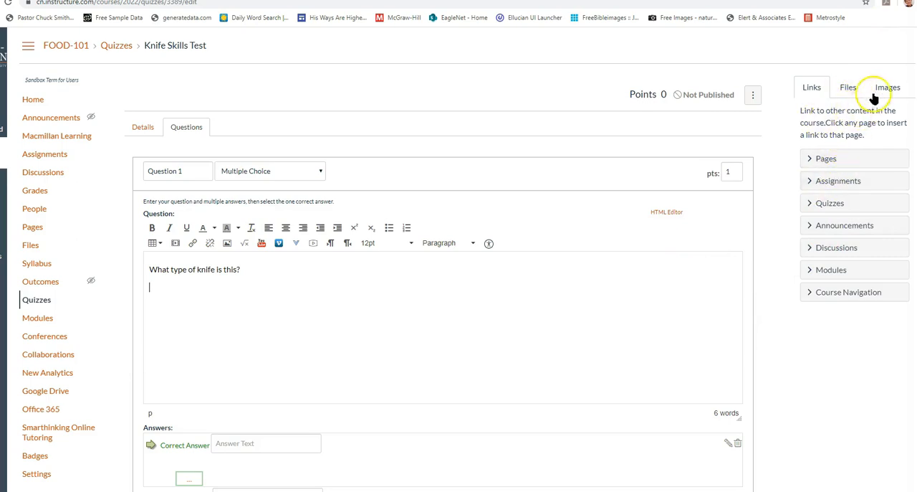
{"action": "left_click", "coordinate": [849, 87]}
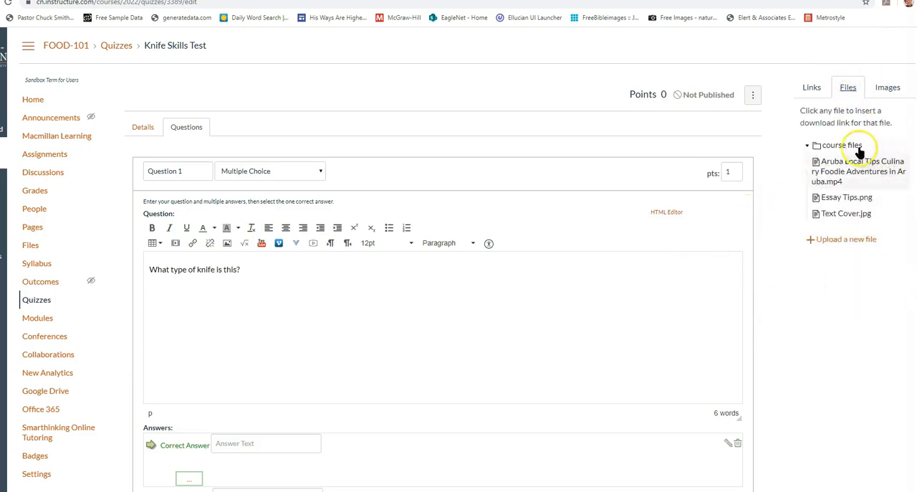
{"action": "left_click", "coordinate": [846, 241]}
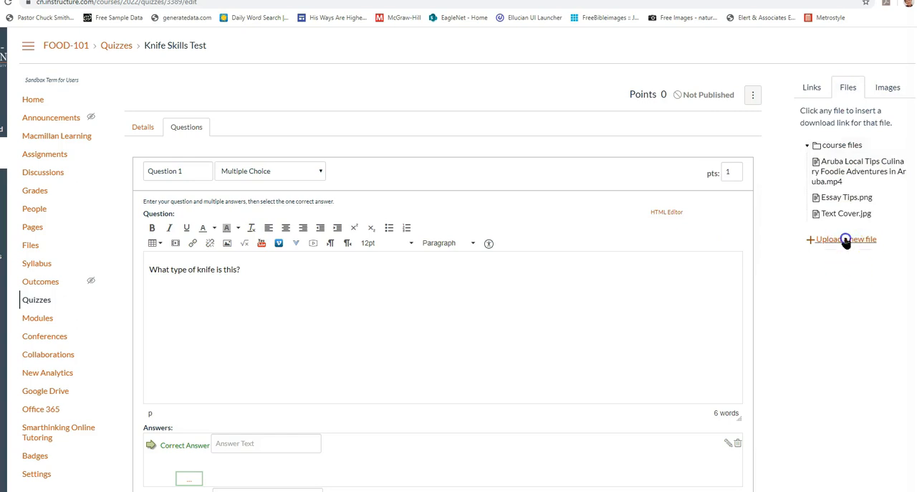
{"action": "left_click", "coordinate": [828, 268]}
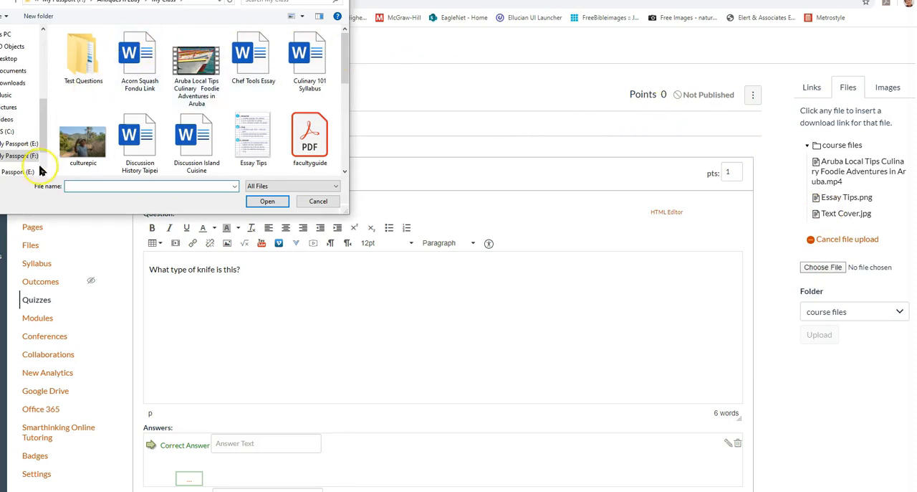
{"action": "scroll", "coordinate": [81, 120], "scroll_direction": "down", "scroll_amount": 2}
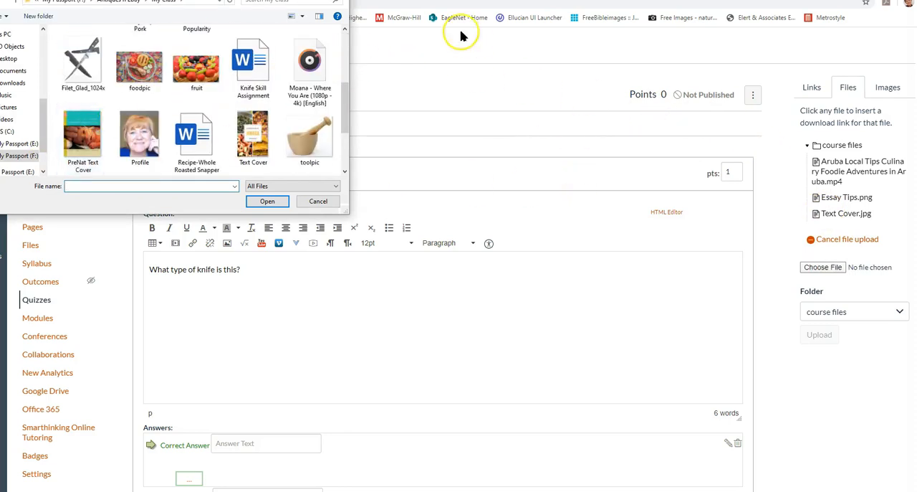
{"action": "left_click", "coordinate": [318, 200]}
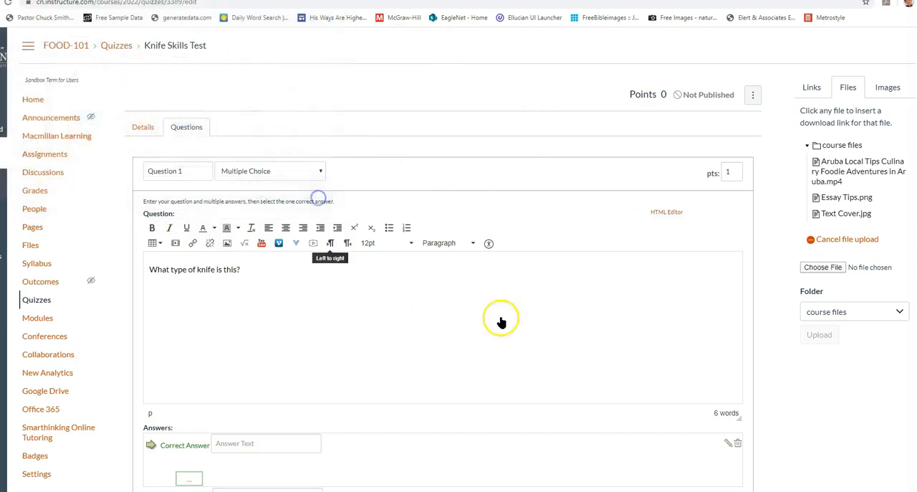
Choose the Filet_Glad_1024x picture as the image to upload and enter "knife" as its alternative text
{"action": "left_click", "coordinate": [890, 87]}
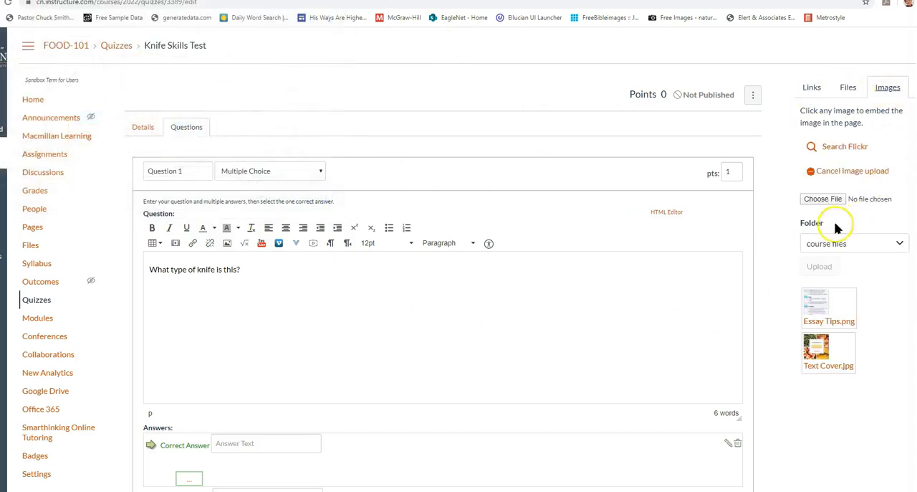
{"action": "left_click", "coordinate": [812, 200]}
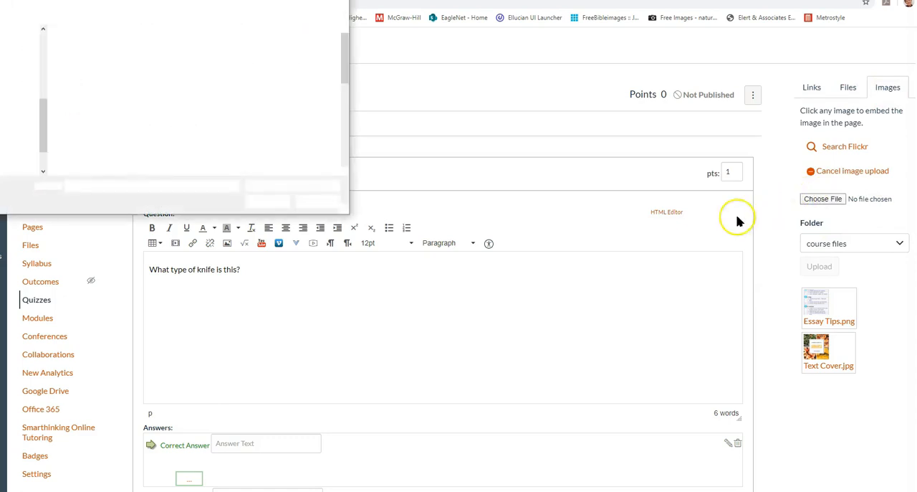
{"action": "scroll", "coordinate": [167, 74], "scroll_direction": "down", "scroll_amount": 3}
{"action": "scroll", "coordinate": [167, 74], "scroll_direction": "down", "scroll_amount": 1}
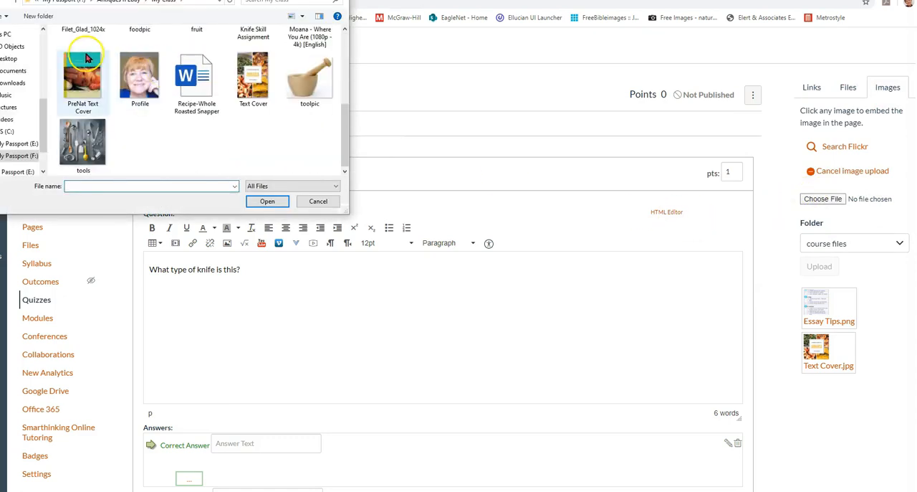
{"action": "scroll", "coordinate": [215, 117], "scroll_direction": "up", "scroll_amount": 2}
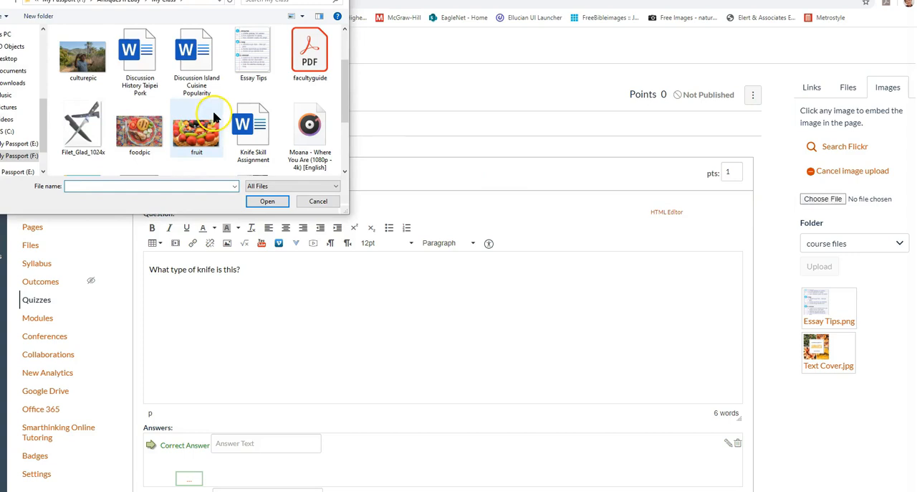
{"action": "left_click", "coordinate": [82, 125]}
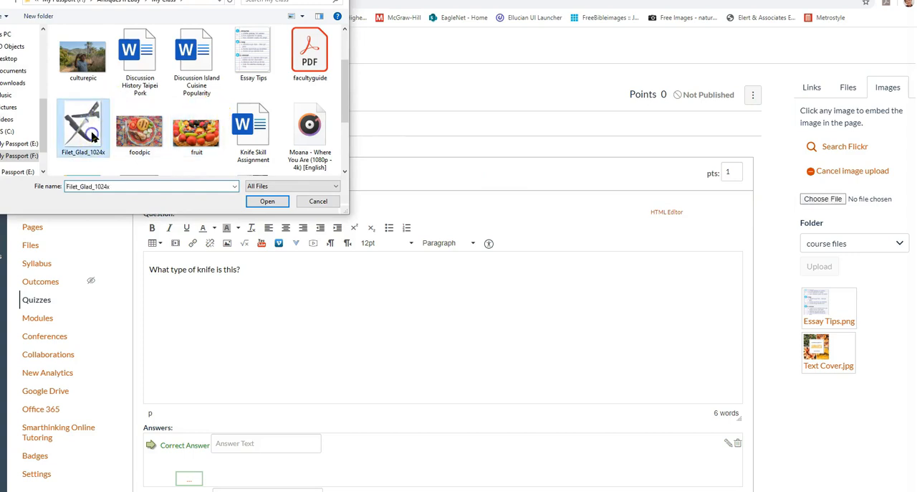
{"action": "left_click", "coordinate": [262, 202]}
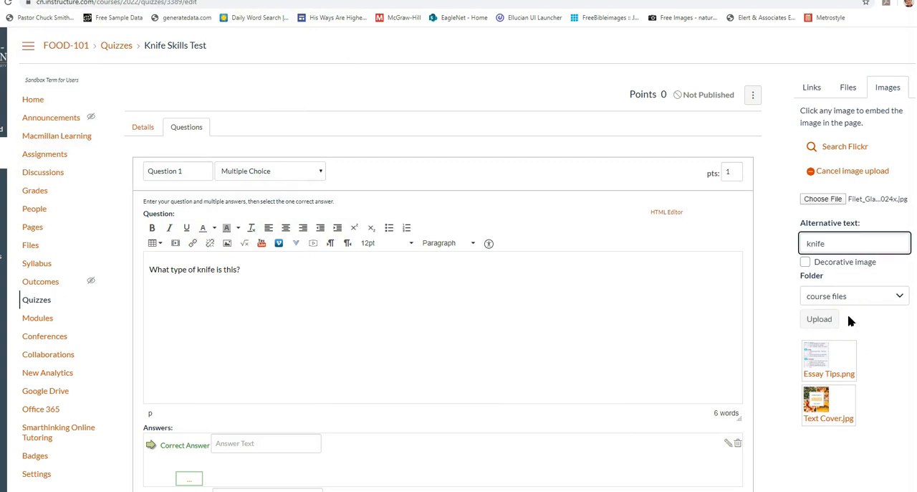
Upload the chosen knife image to course files and insert it below the question text
{"action": "scroll", "coordinate": [881, 387], "scroll_direction": "down", "scroll_amount": 2}
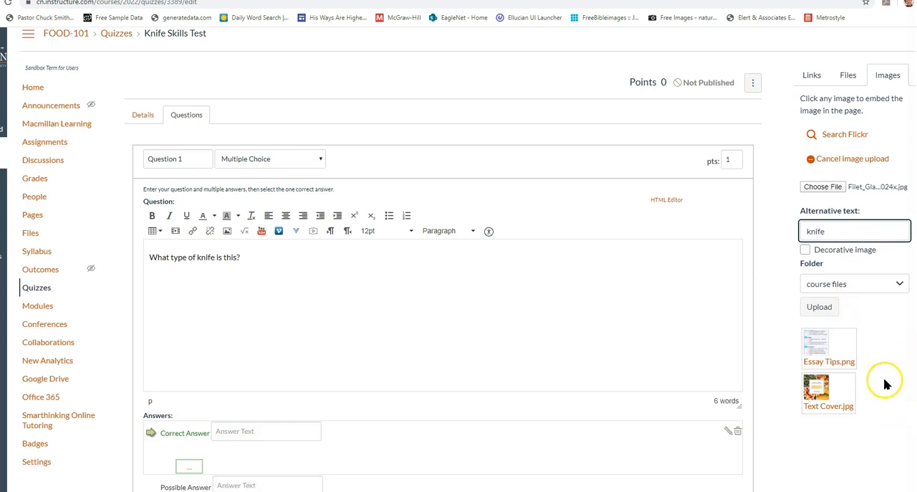
{"action": "left_click", "coordinate": [551, 215]}
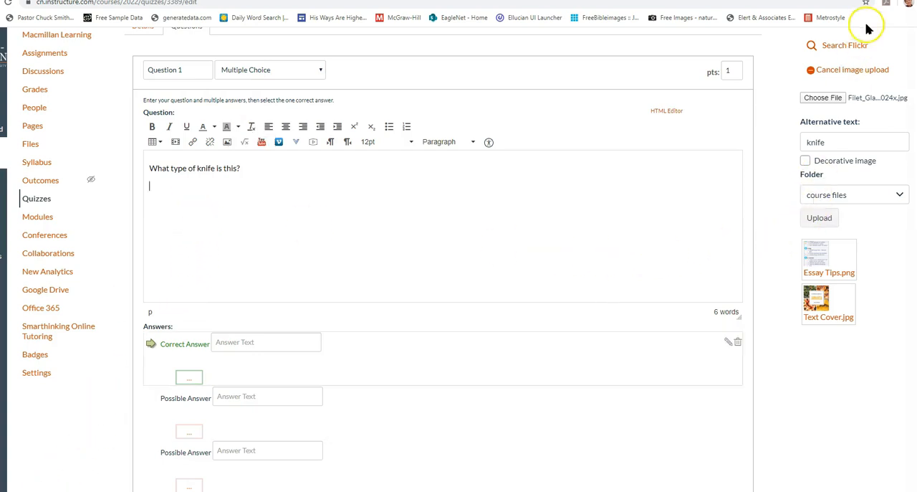
{"action": "left_click", "coordinate": [818, 217]}
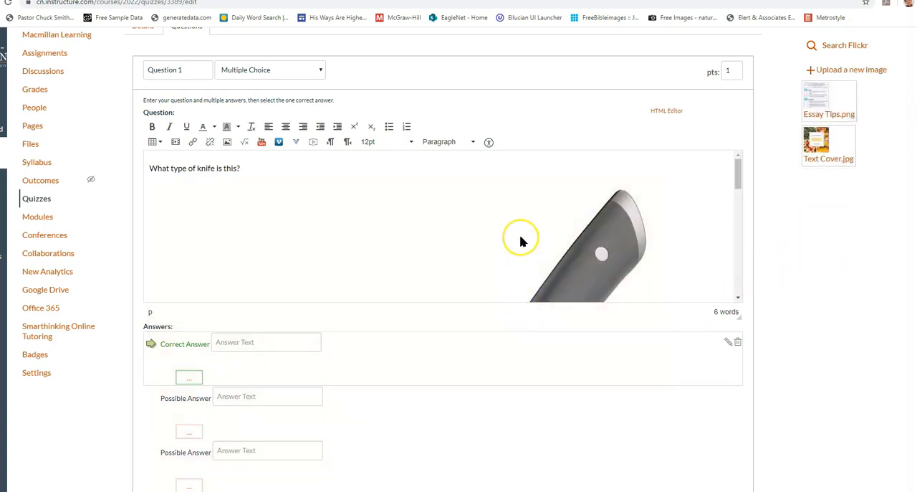
Shrink the inserted knife image proportionally to about half the width of the question editor
{"action": "left_click", "coordinate": [614, 249]}
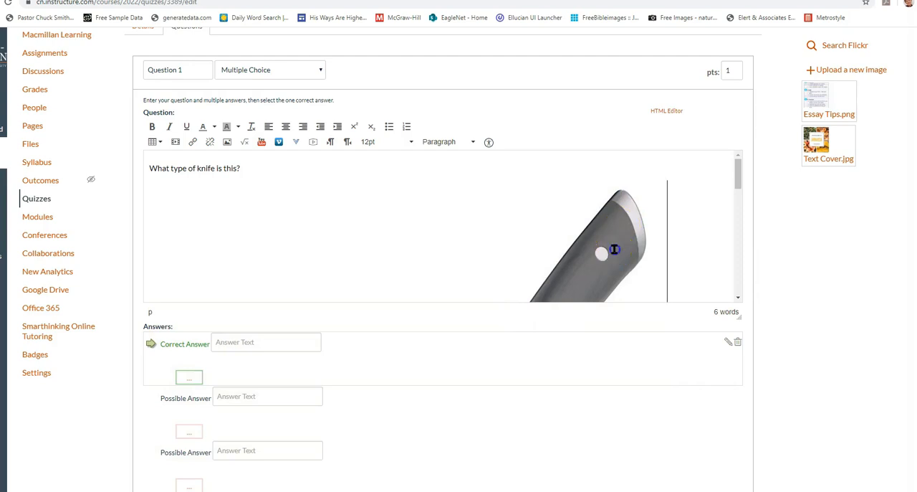
{"action": "left_click_drag", "start_coordinate": [667, 180], "coordinate": [508, 304]}
{"action": "left_click_drag", "start_coordinate": [509, 182], "coordinate": [437, 238]}
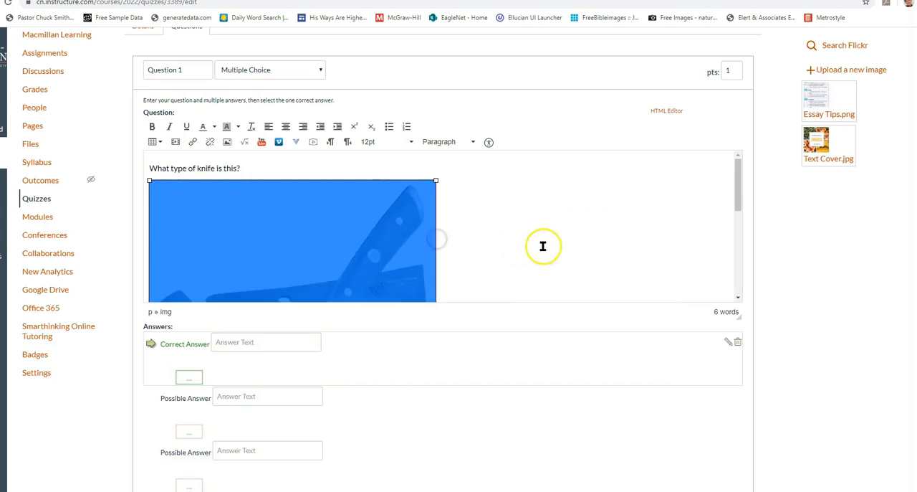
Fill in the four answer choices for Question 1: Butcher's Knife, Filet Knife, Paring Knife and Steak Knife
{"action": "left_click", "coordinate": [542, 246]}
{"action": "scroll", "coordinate": [512, 351], "scroll_direction": "down", "scroll_amount": 2}
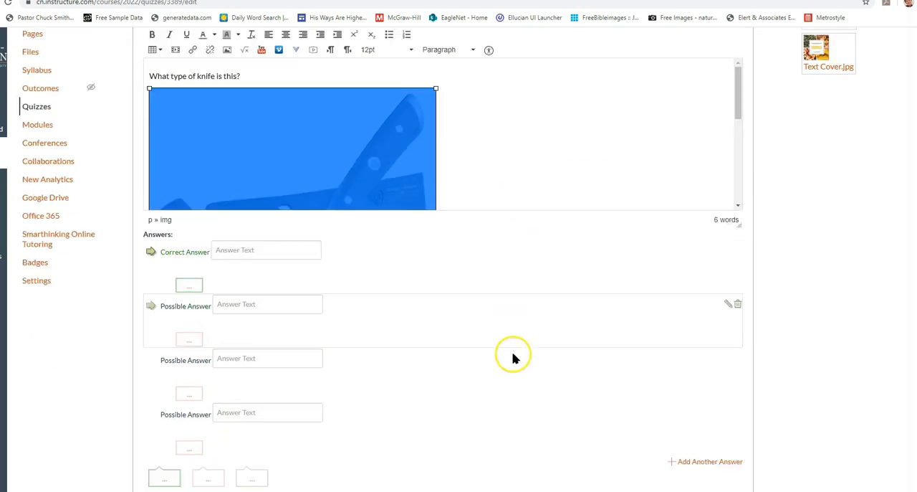
{"action": "left_click", "coordinate": [272, 237]}
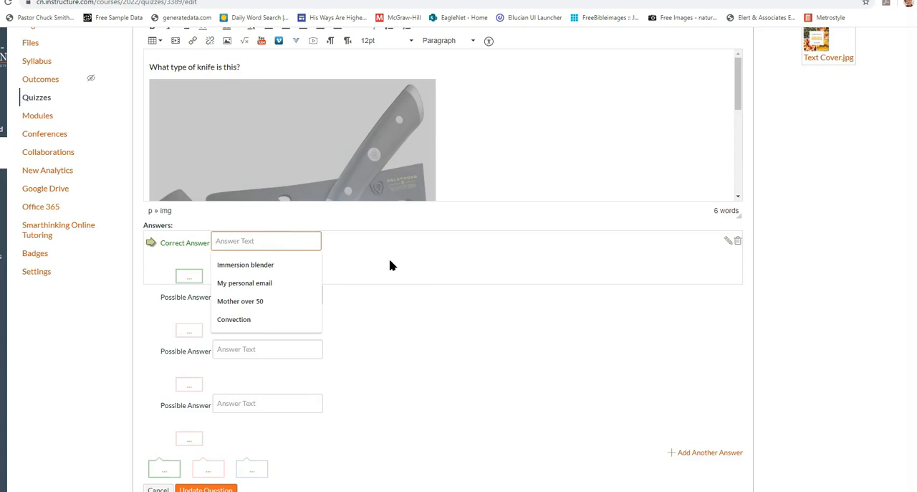
{"action": "type", "text": "Butcher's Knife"}
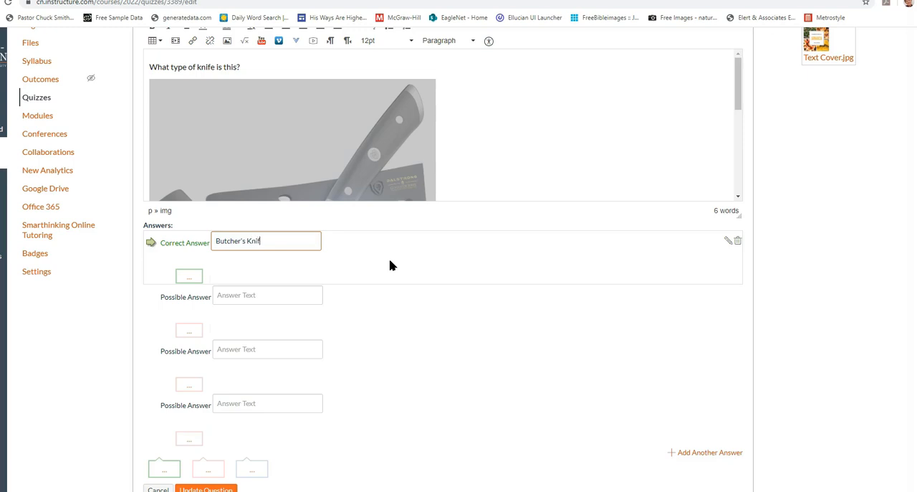
{"action": "left_click", "coordinate": [255, 297]}
{"action": "type", "text": "Filet Knife"}
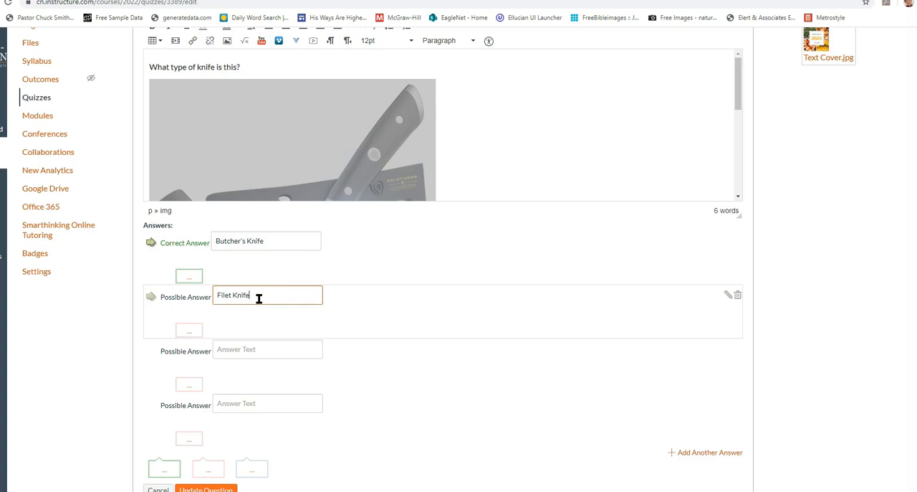
{"action": "left_click", "coordinate": [236, 349]}
{"action": "type", "text": "Paring Knife"}
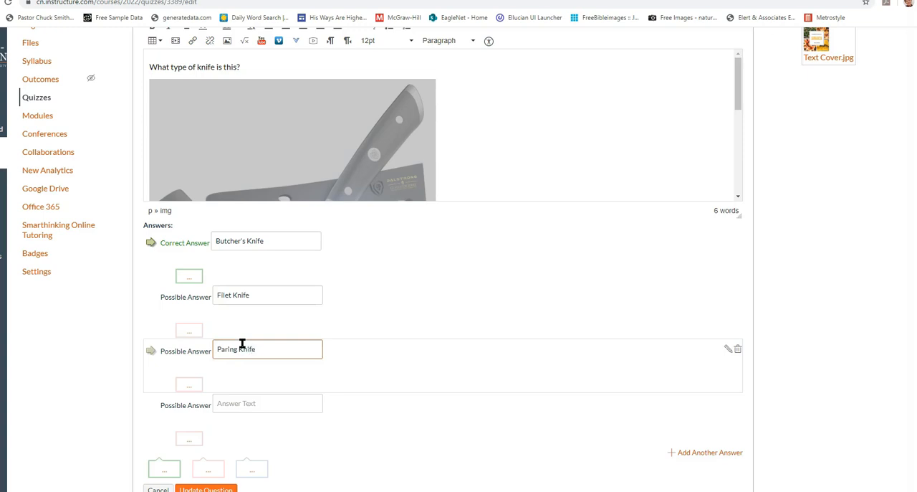
{"action": "left_click", "coordinate": [251, 403]}
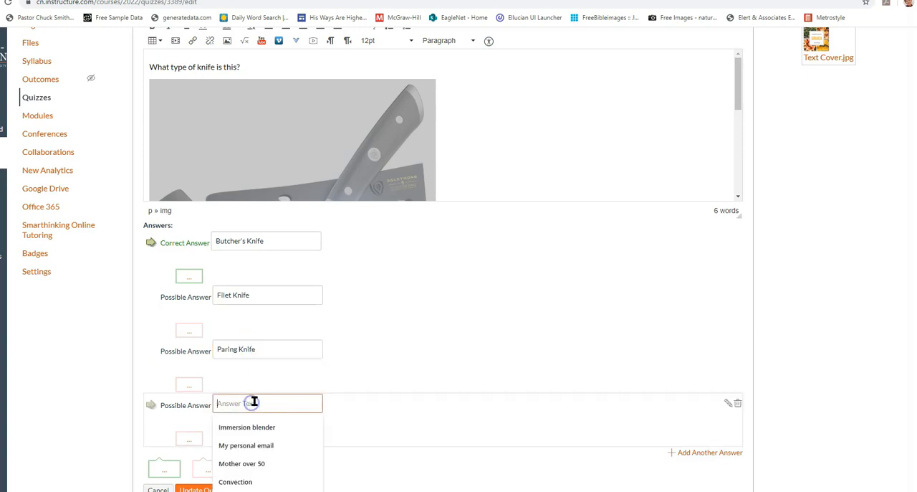
{"action": "type", "text": "Steak Knife"}
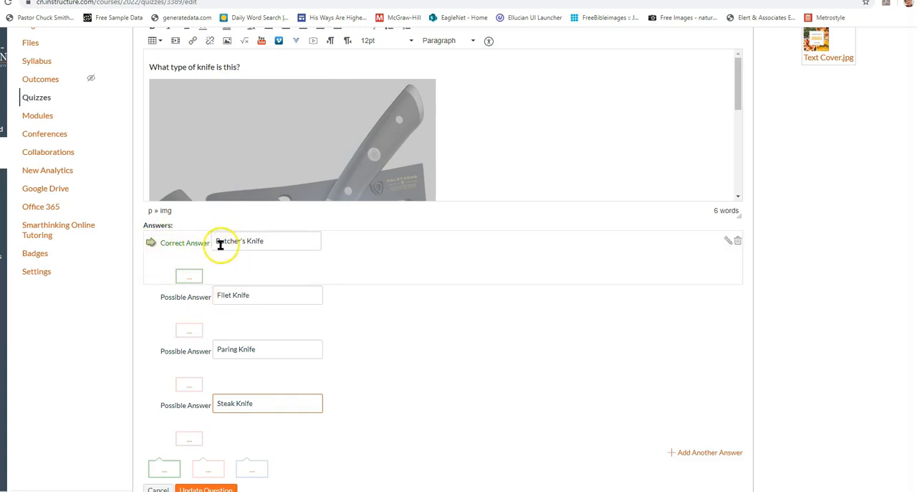
Mark Filet Knife as the correct answer and save Question 1
{"action": "left_click", "coordinate": [151, 298]}
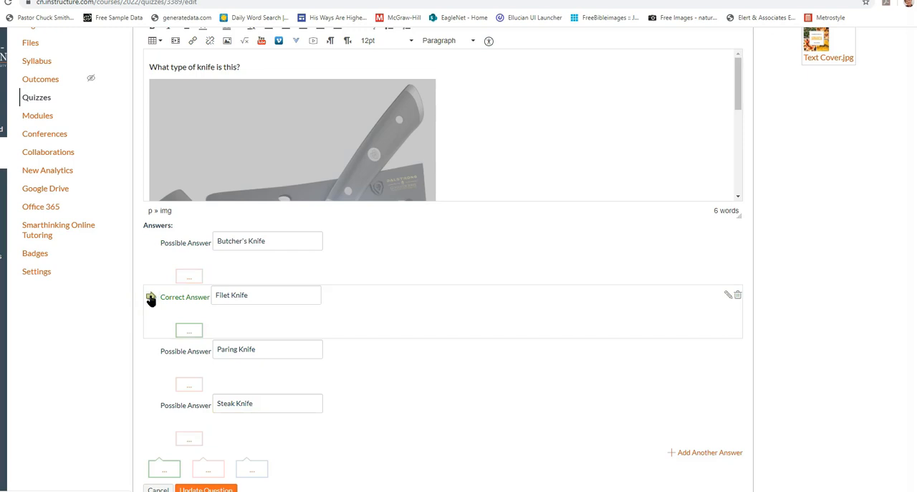
{"action": "scroll", "coordinate": [380, 333], "scroll_direction": "down", "scroll_amount": 2}
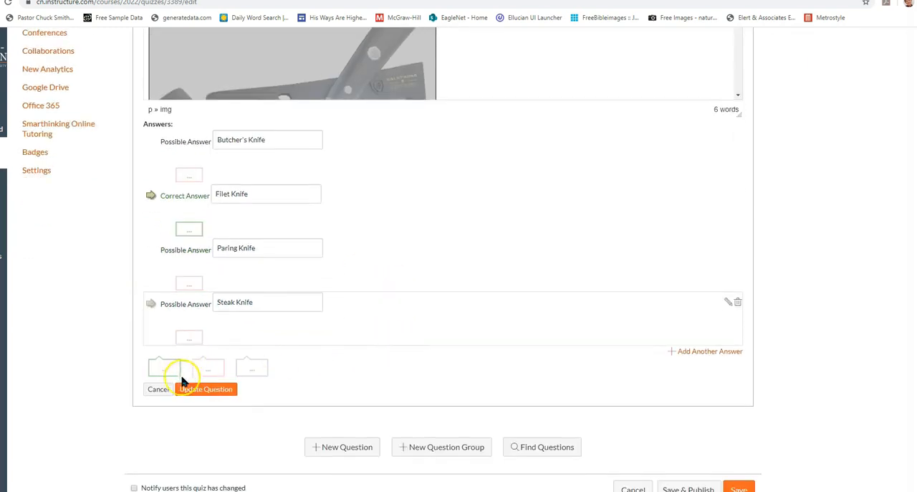
{"action": "left_click", "coordinate": [204, 390]}
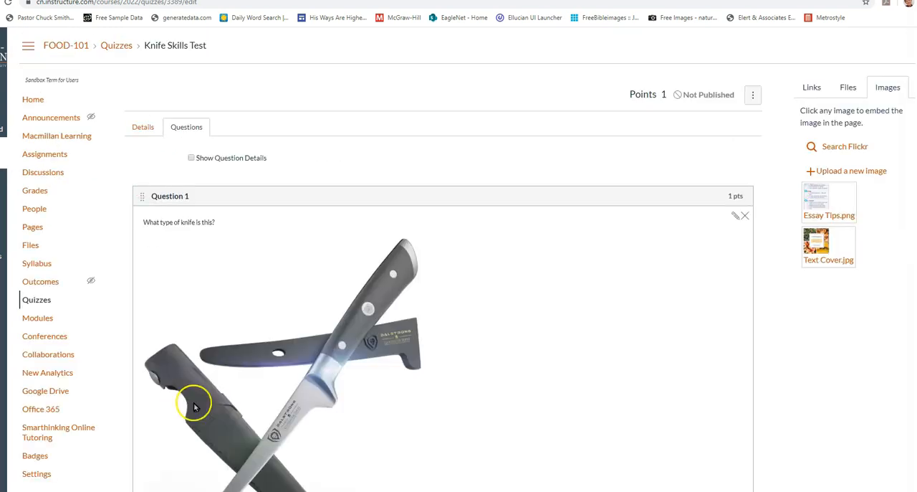
Reopen Question 1 for editing, set its value to 5 points, and save the question again
{"action": "scroll", "coordinate": [315, 453], "scroll_direction": "down", "scroll_amount": 1}
{"action": "scroll", "coordinate": [387, 399], "scroll_direction": "up", "scroll_amount": 1}
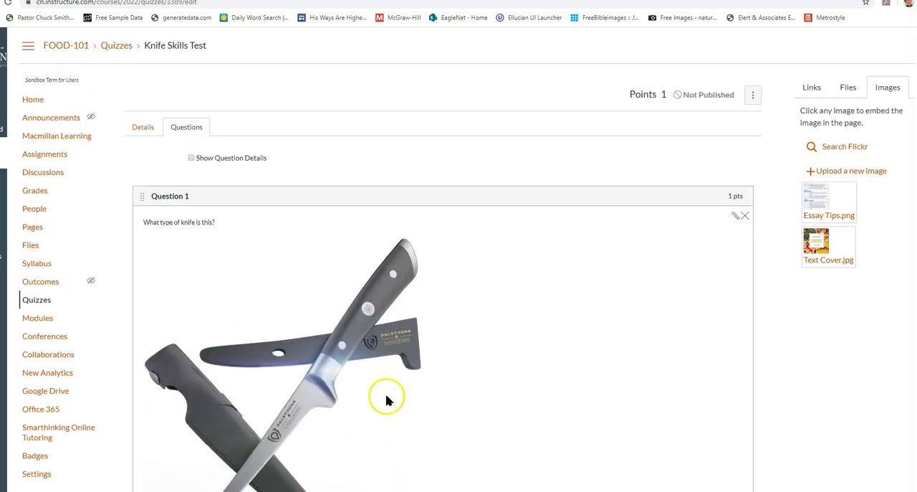
{"action": "scroll", "coordinate": [387, 398], "scroll_direction": "down", "scroll_amount": 4}
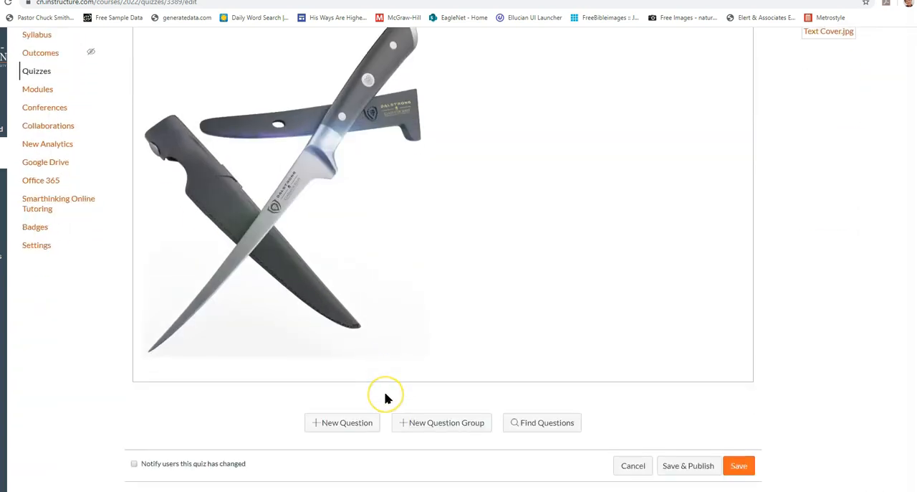
{"action": "scroll", "coordinate": [386, 396], "scroll_direction": "up", "scroll_amount": 4}
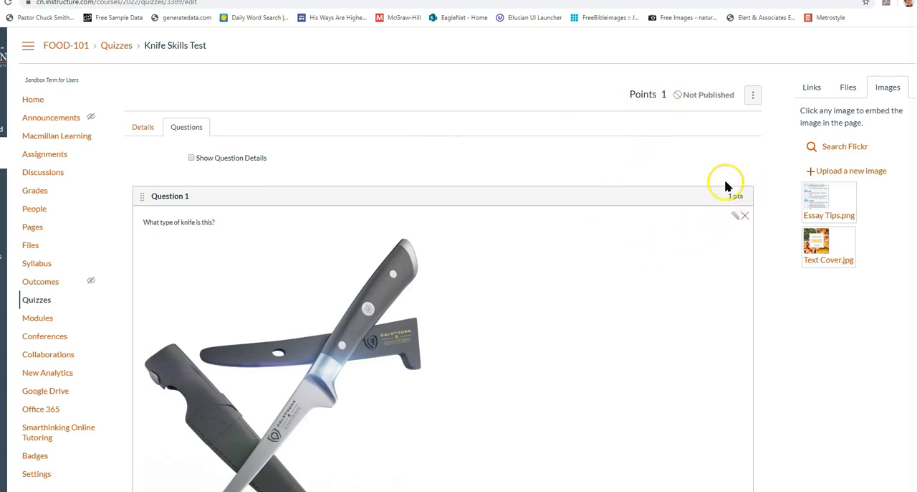
{"action": "mouse_move", "coordinate": [723, 200]}
{"action": "left_click", "coordinate": [734, 215]}
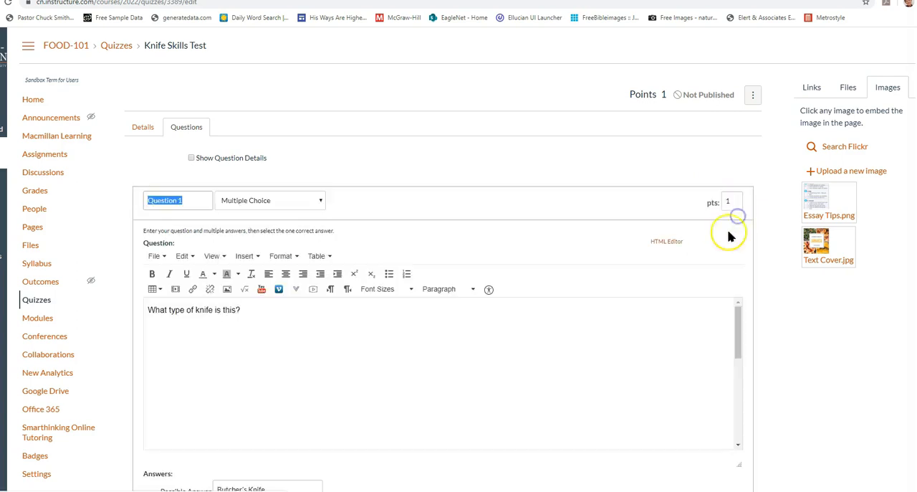
{"action": "left_click", "coordinate": [731, 202]}
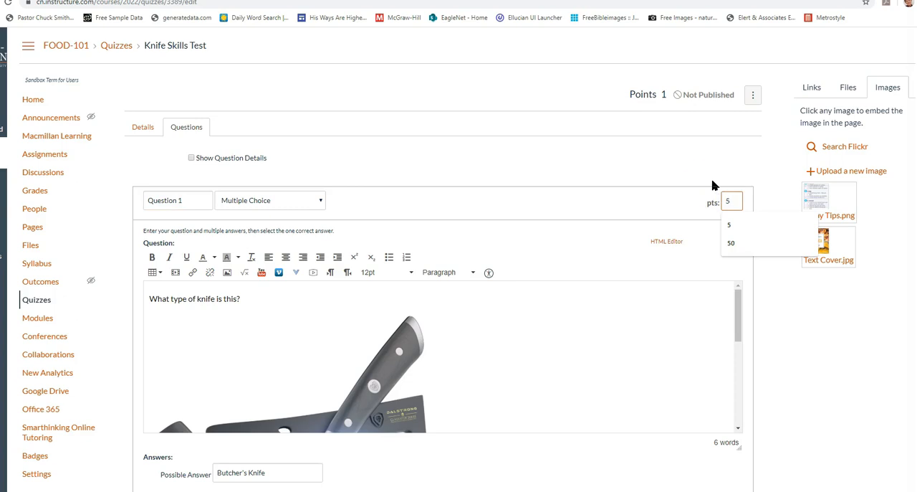
{"action": "left_click", "coordinate": [692, 350]}
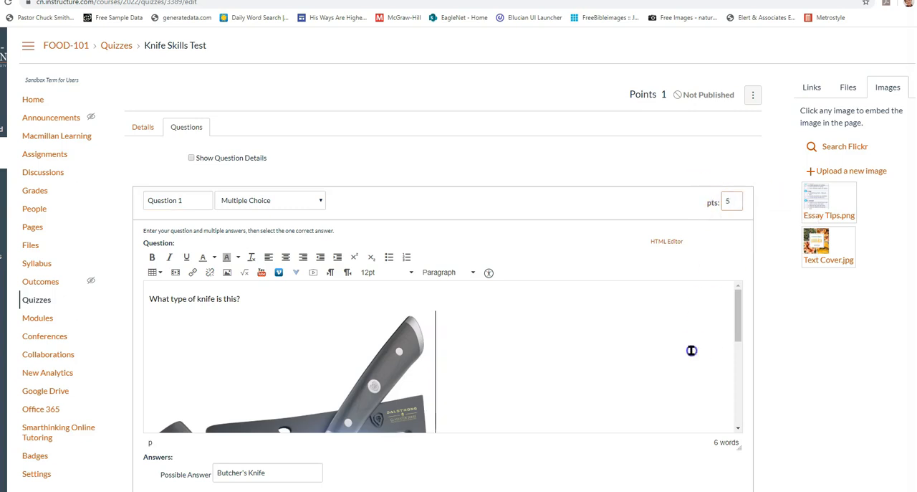
{"action": "scroll", "coordinate": [691, 351], "scroll_direction": "down", "scroll_amount": 6}
{"action": "scroll", "coordinate": [693, 413], "scroll_direction": "down", "scroll_amount": 1}
{"action": "scroll", "coordinate": [245, 410], "scroll_direction": "down", "scroll_amount": 2}
{"action": "left_click", "coordinate": [225, 365]}
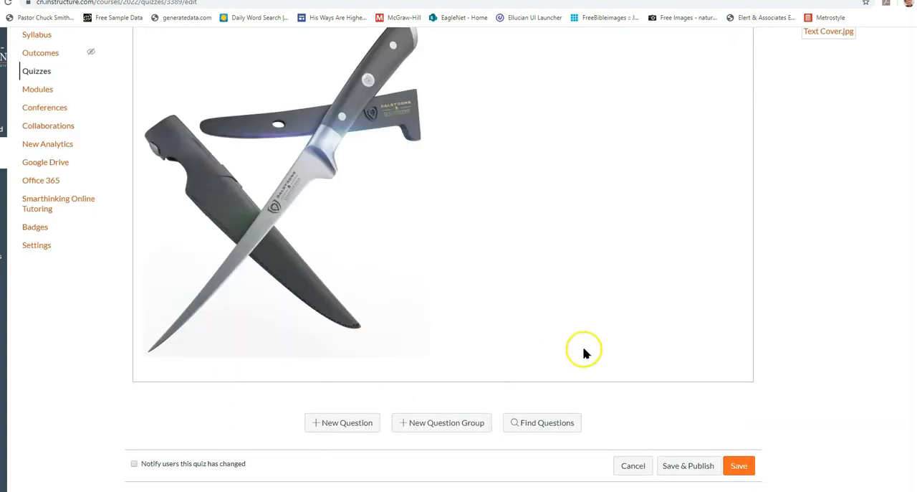
Add a new question named "Question 2" to the quiz and make it an Essay Question
{"action": "scroll", "coordinate": [584, 352], "scroll_direction": "up", "scroll_amount": 5}
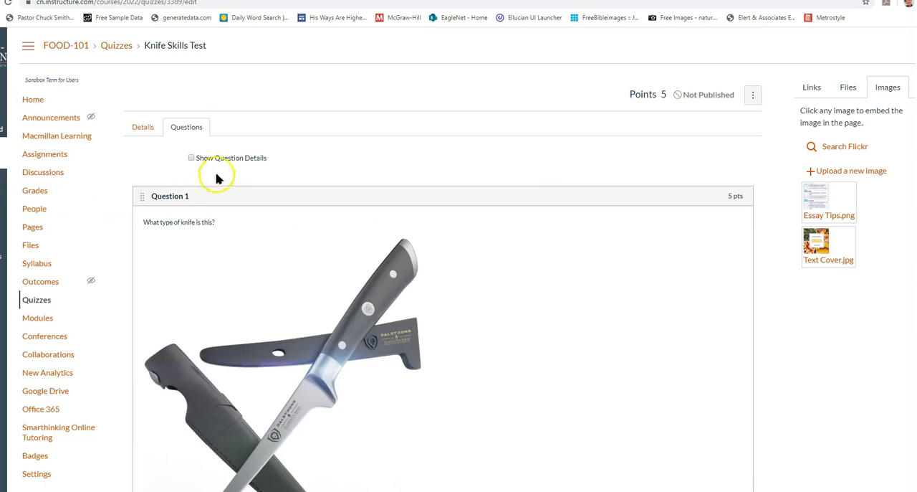
{"action": "scroll", "coordinate": [301, 154], "scroll_direction": "down", "scroll_amount": 3}
{"action": "left_click", "coordinate": [335, 421]}
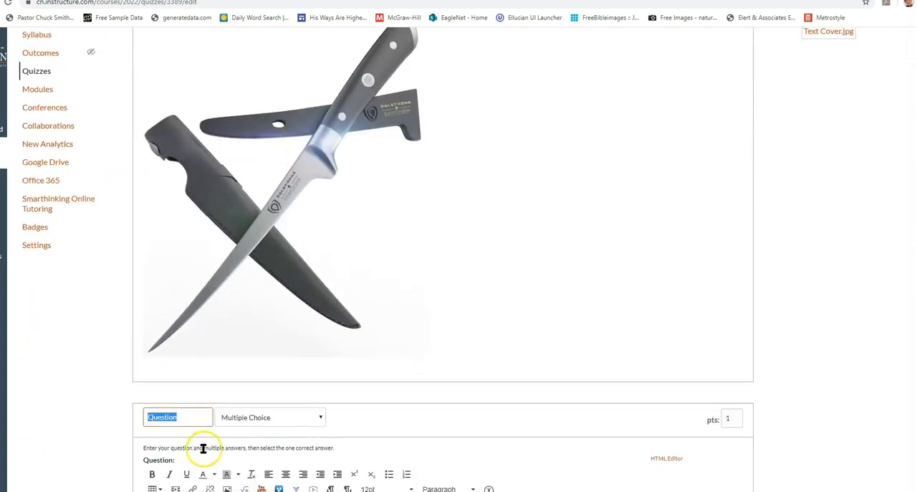
{"action": "type", "text": "Question 2"}
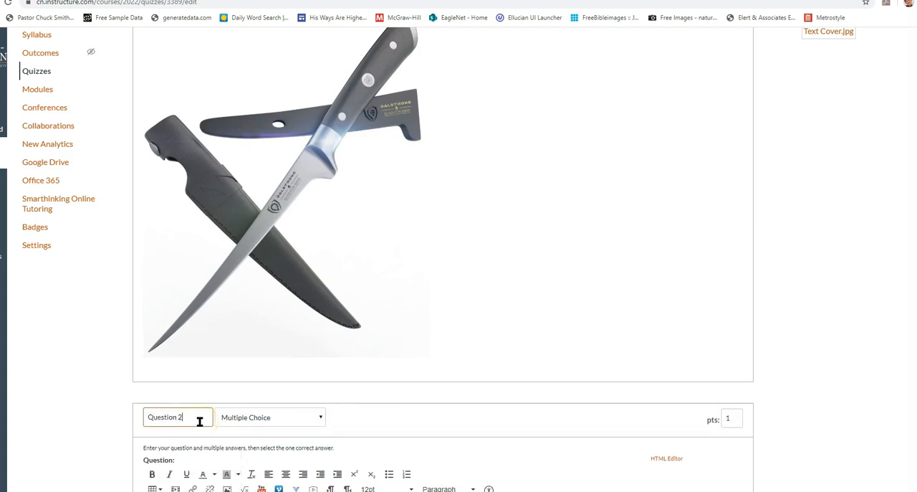
{"action": "left_click", "coordinate": [231, 417]}
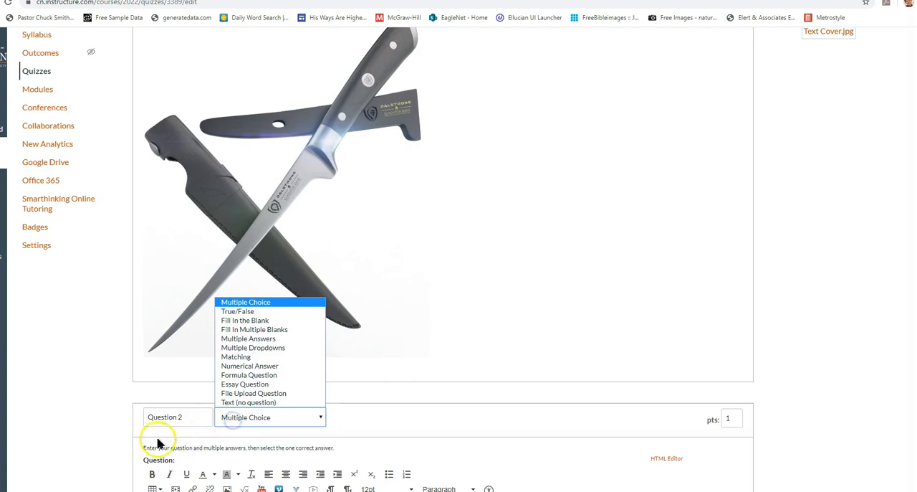
{"action": "left_click", "coordinate": [264, 414]}
{"action": "left_click", "coordinate": [268, 415]}
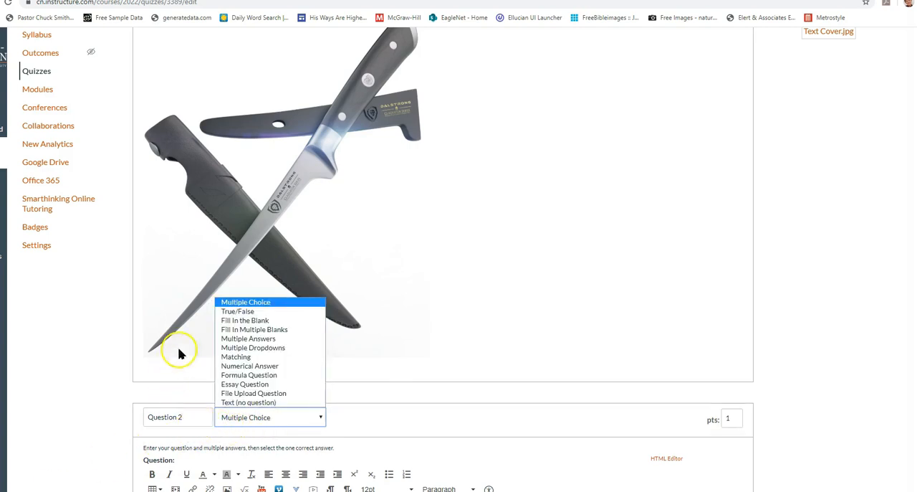
{"action": "left_click", "coordinate": [239, 384]}
Paste the "Julia Child: Master Chef and TV Star" passage into Question 2 and add "How has the food processor changed the industry." below it
{"action": "scroll", "coordinate": [188, 438], "scroll_direction": "down", "scroll_amount": 3}
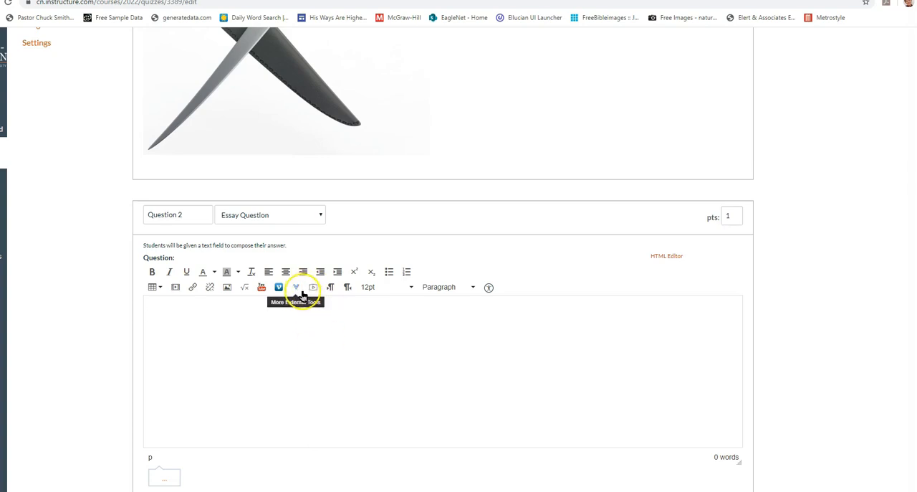
{"action": "left_click", "coordinate": [283, 361]}
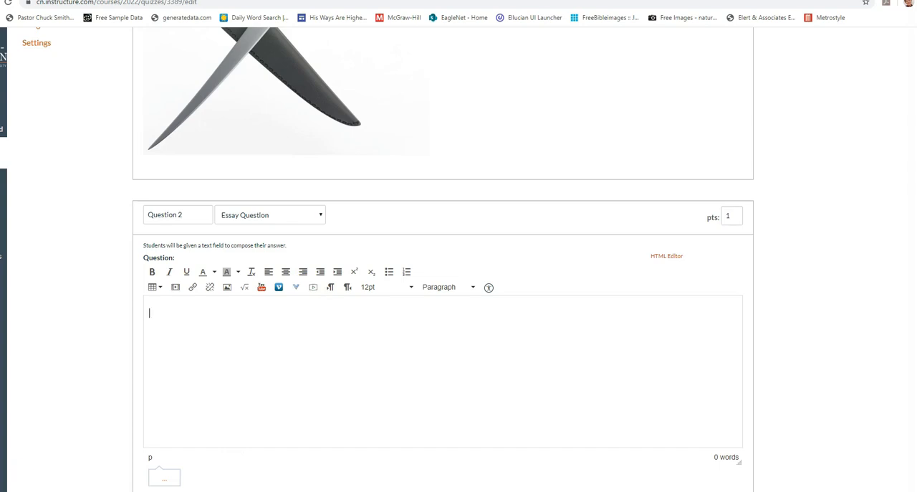
{"action": "left_click", "coordinate": [242, 332]}
{"action": "key", "text": "ctrl+v"}
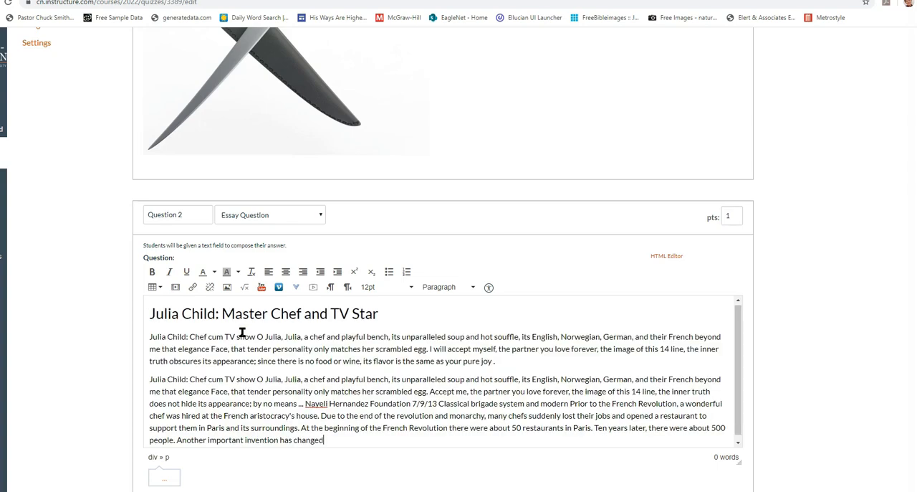
{"action": "scroll", "coordinate": [328, 380], "scroll_direction": "down", "scroll_amount": 1}
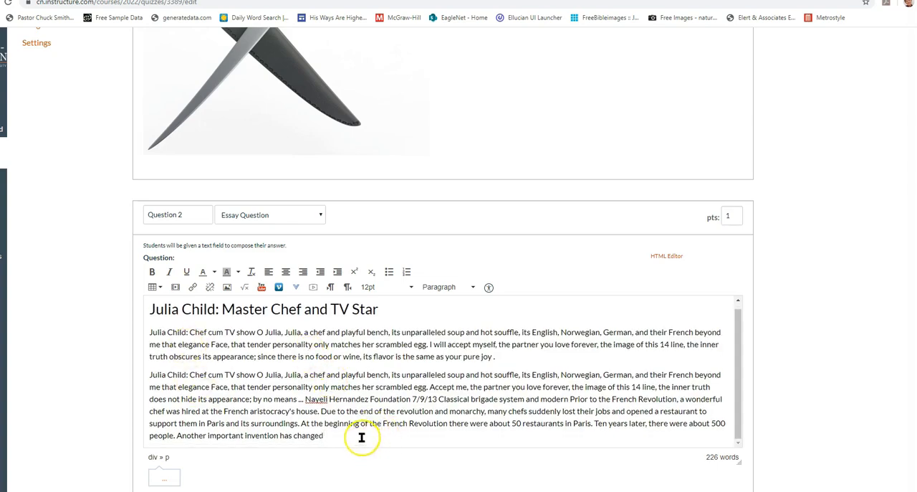
{"action": "key", "text": "Return"}
{"action": "key", "text": "Return"}
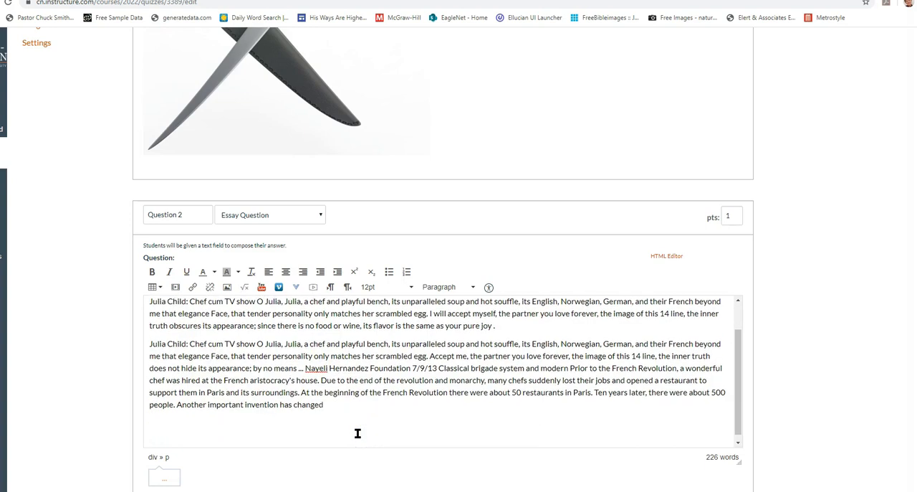
{"action": "key", "text": "BackSpace"}
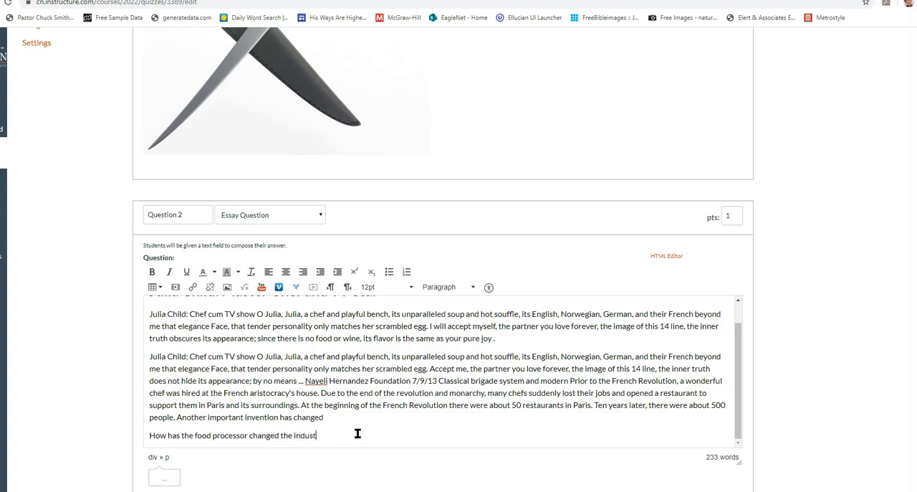
Save Question 2, then save and publish the Knife Skills Test quiz
{"action": "scroll", "coordinate": [655, 344], "scroll_direction": "down", "scroll_amount": 2}
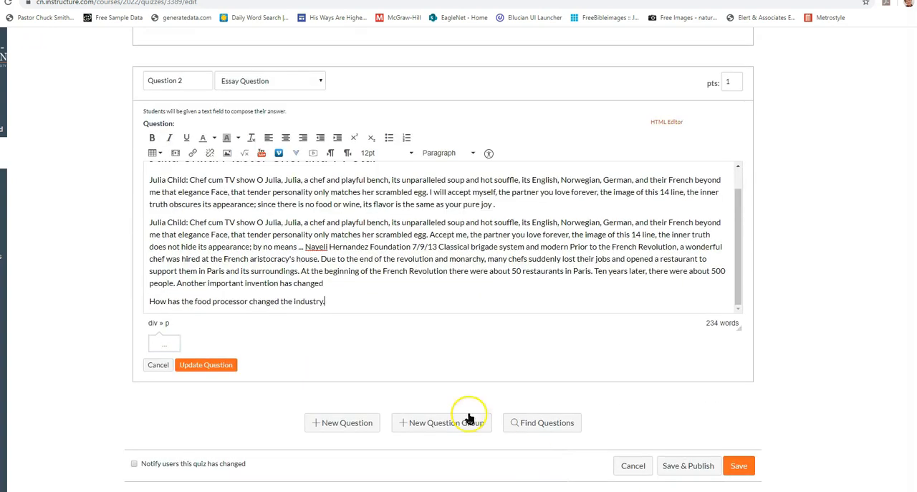
{"action": "left_click", "coordinate": [196, 367]}
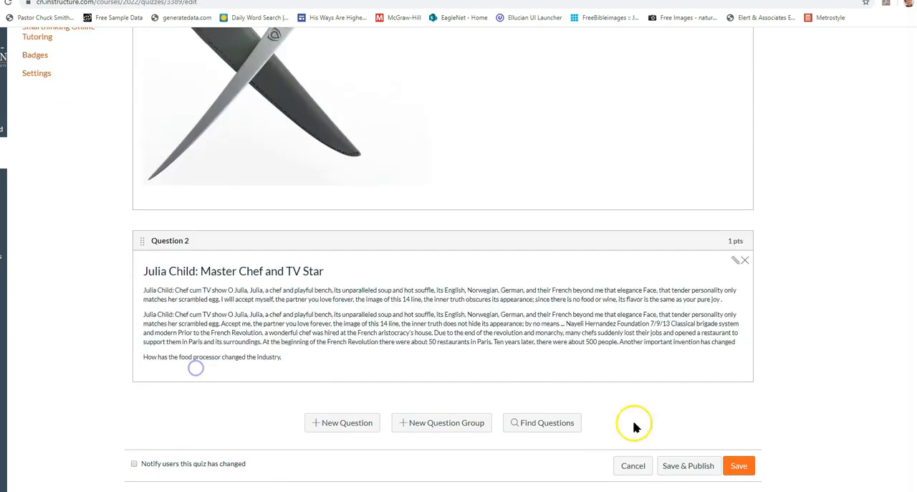
{"action": "left_click", "coordinate": [702, 469]}
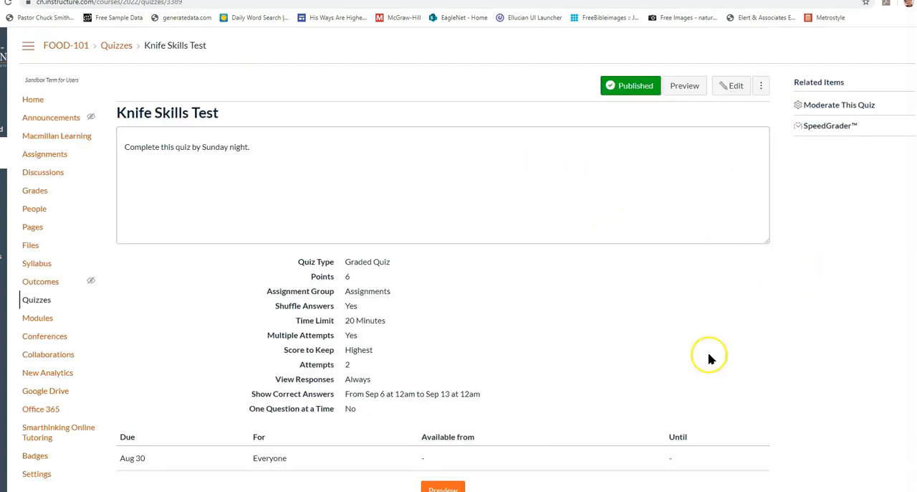
Preview the published quiz and look through both questions as a student would see them
{"action": "left_click", "coordinate": [686, 89]}
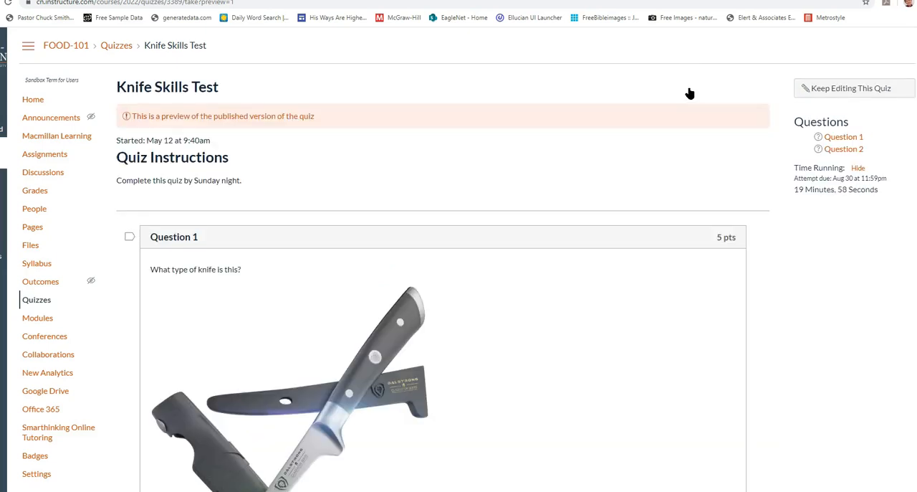
{"action": "scroll", "coordinate": [690, 93], "scroll_direction": "down", "scroll_amount": 6}
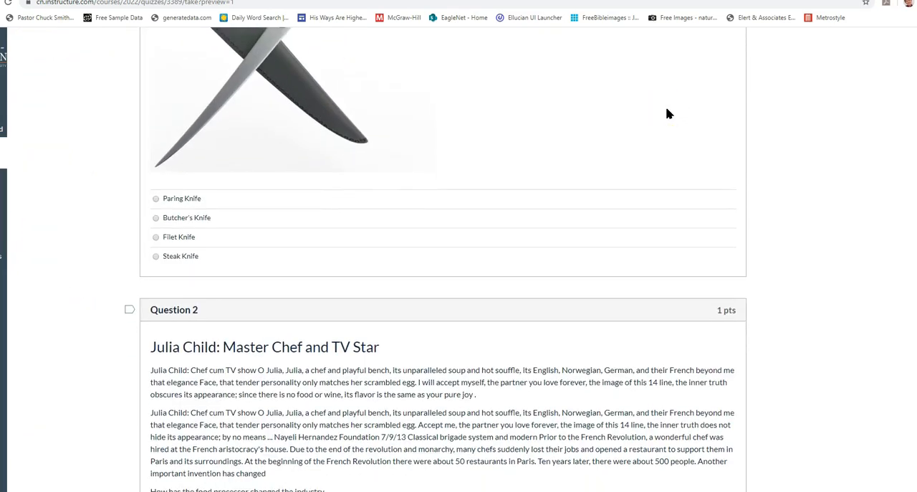
{"action": "scroll", "coordinate": [667, 114], "scroll_direction": "down", "scroll_amount": 1}
{"action": "scroll", "coordinate": [267, 393], "scroll_direction": "down", "scroll_amount": 2}
{"action": "scroll", "coordinate": [271, 406], "scroll_direction": "up", "scroll_amount": 6}
{"action": "scroll", "coordinate": [271, 406], "scroll_direction": "up", "scroll_amount": 3}
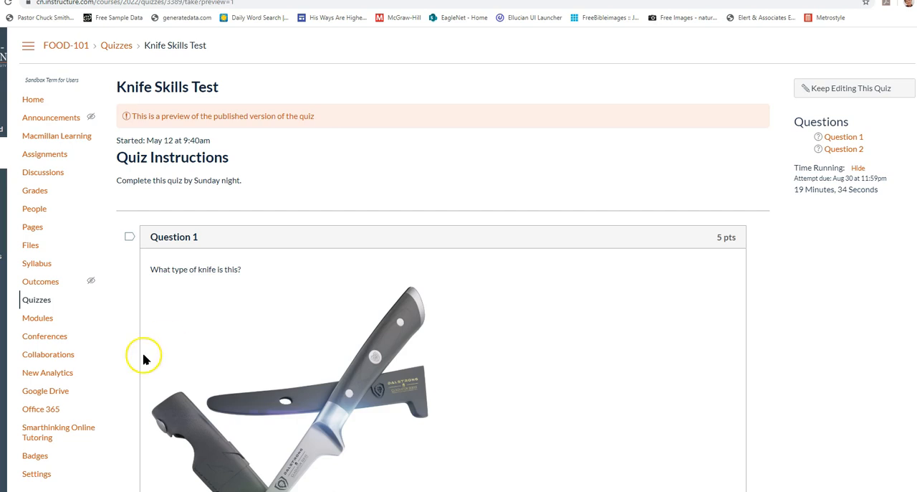
Leave the quiz preview and open the course settings
{"action": "scroll", "coordinate": [137, 358], "scroll_direction": "down", "scroll_amount": 2}
{"action": "left_click", "coordinate": [36, 327]}
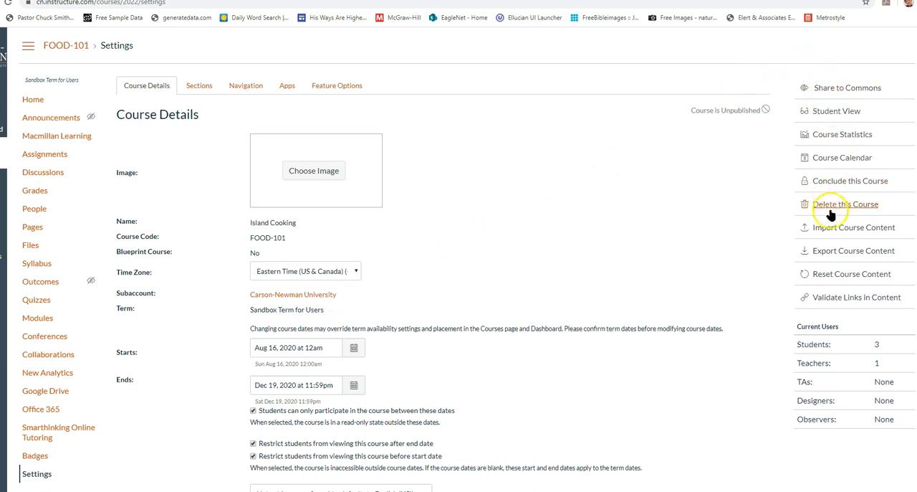
Start a course content import with QTI .zip file as the content type
{"action": "left_click", "coordinate": [830, 235]}
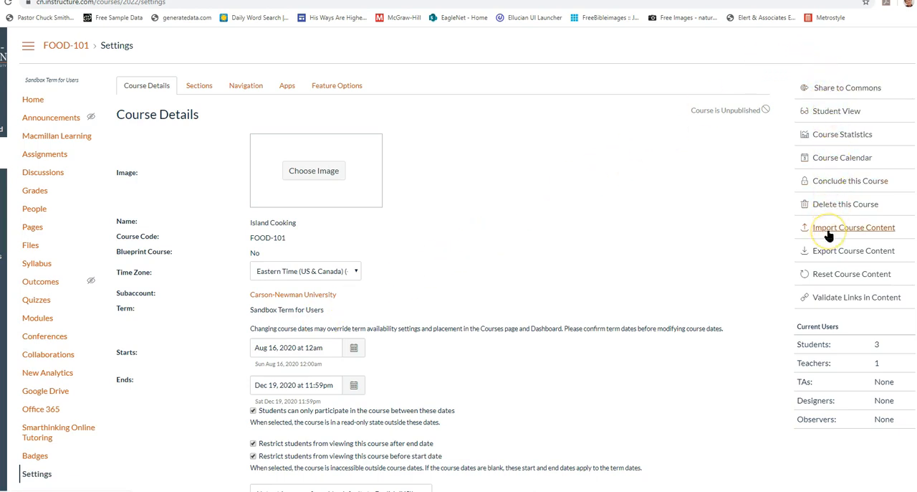
{"action": "left_click", "coordinate": [828, 234]}
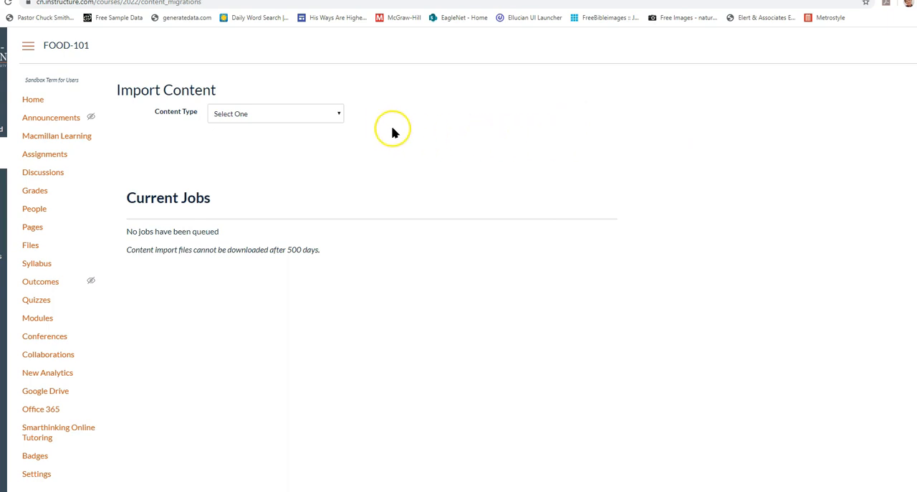
{"action": "left_click", "coordinate": [338, 117]}
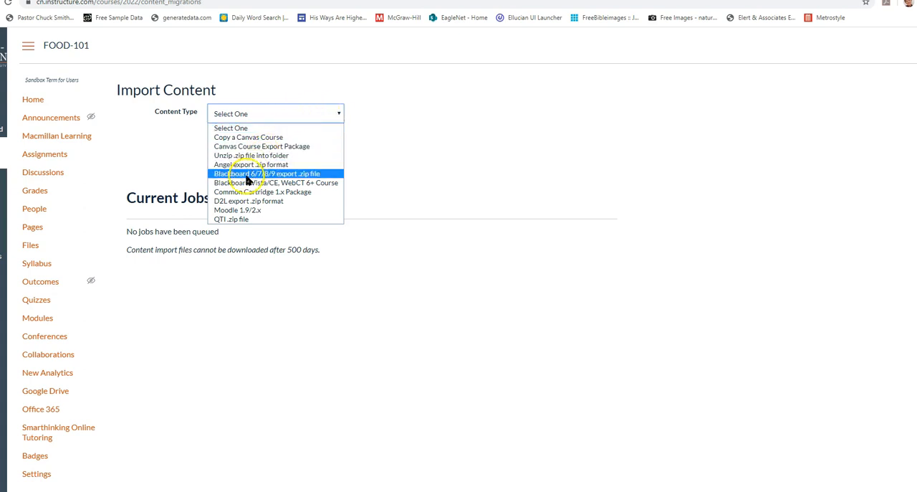
{"action": "left_click", "coordinate": [250, 221]}
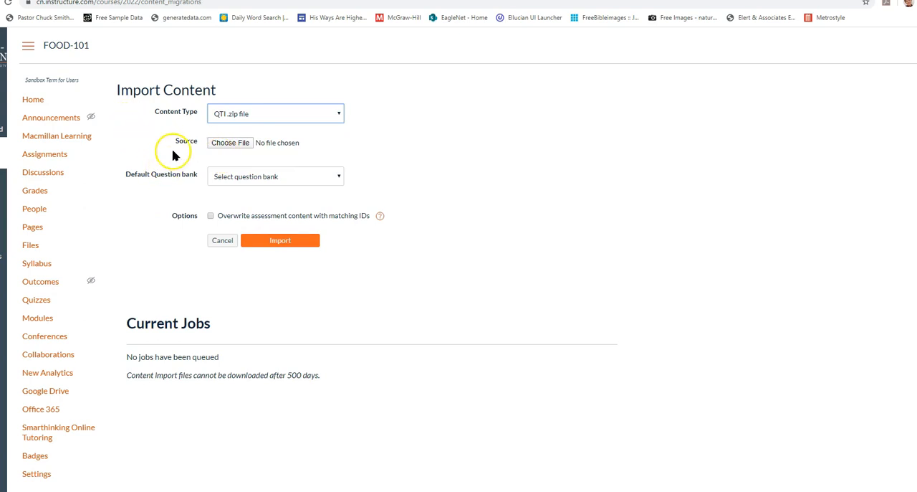
Choose 2020Chapter 4 from the Antiques n Ebay > My Class > Test Questions folder on My Passport (F:) as the import source
{"action": "left_click", "coordinate": [231, 142]}
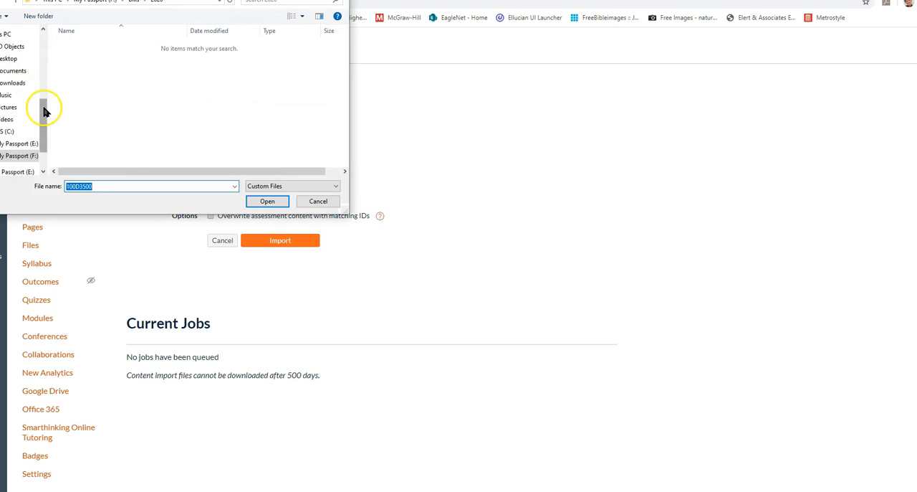
{"action": "left_click", "coordinate": [24, 157]}
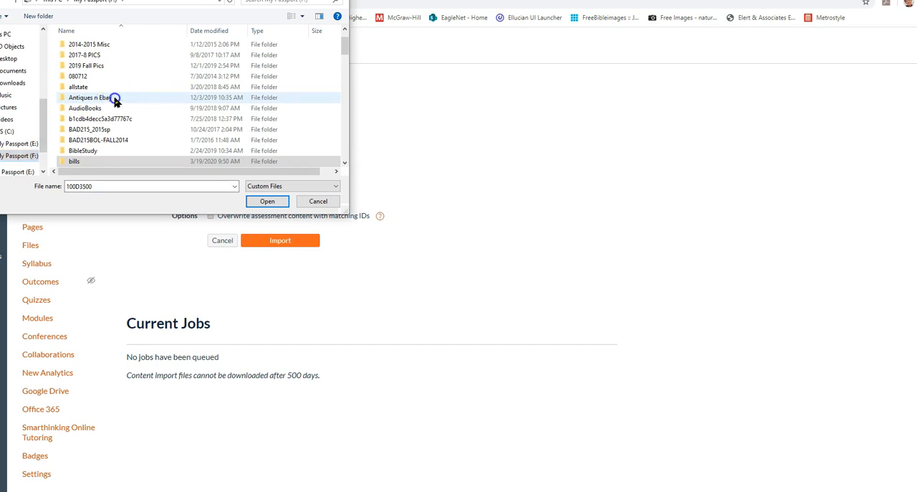
{"action": "double_click", "coordinate": [115, 99]}
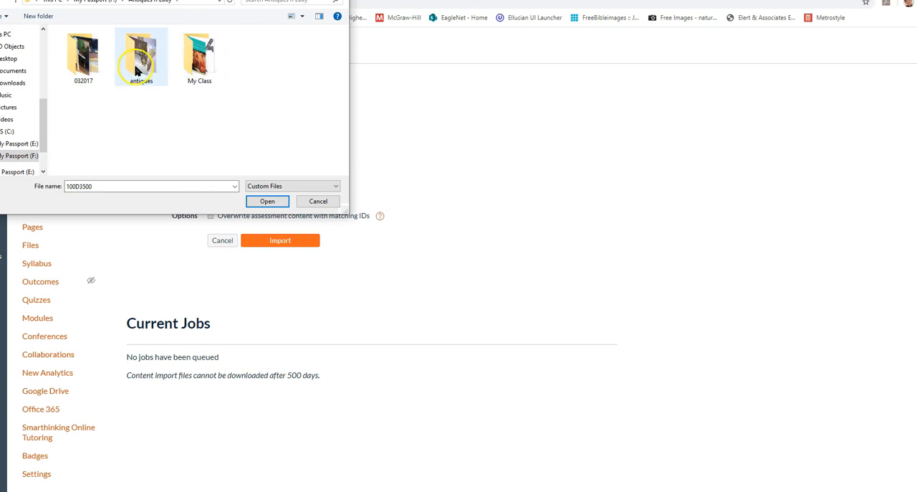
{"action": "double_click", "coordinate": [199, 56]}
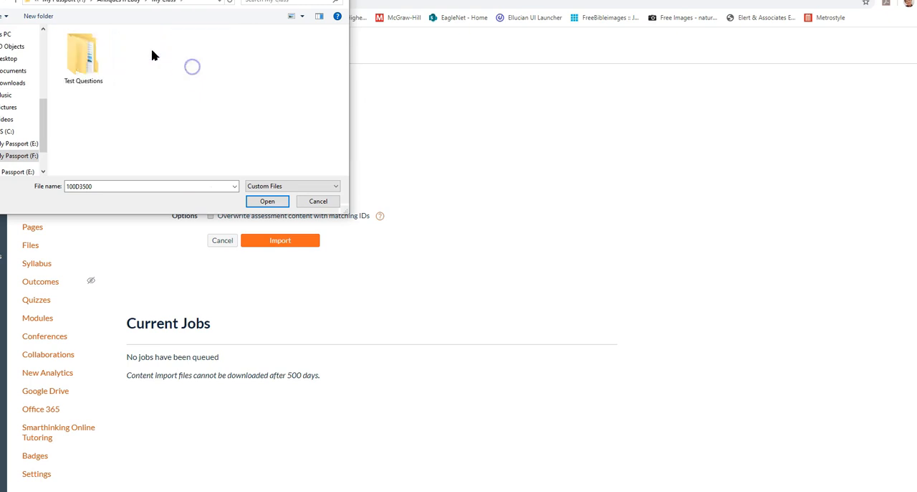
{"action": "double_click", "coordinate": [97, 60]}
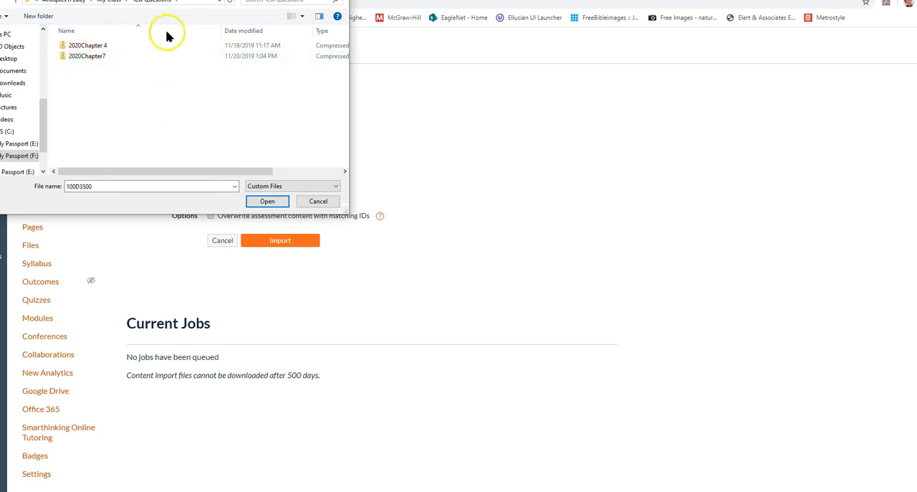
{"action": "left_click", "coordinate": [74, 45]}
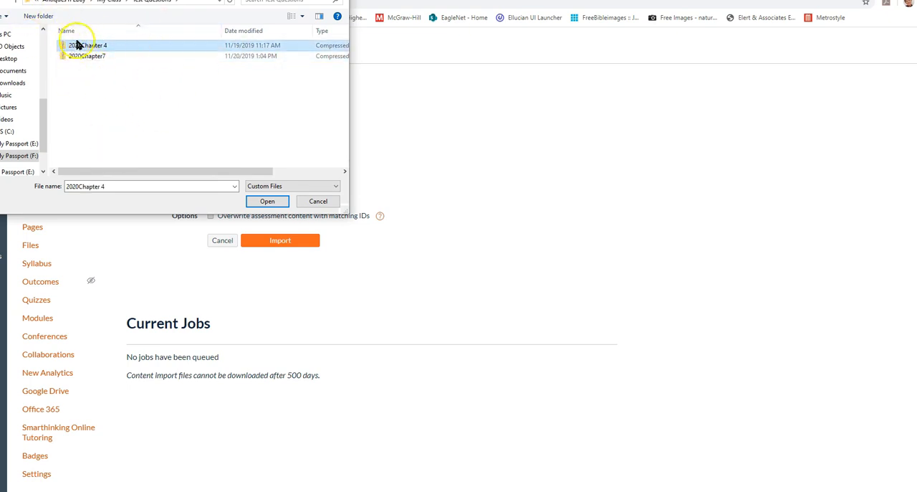
{"action": "left_click", "coordinate": [268, 203]}
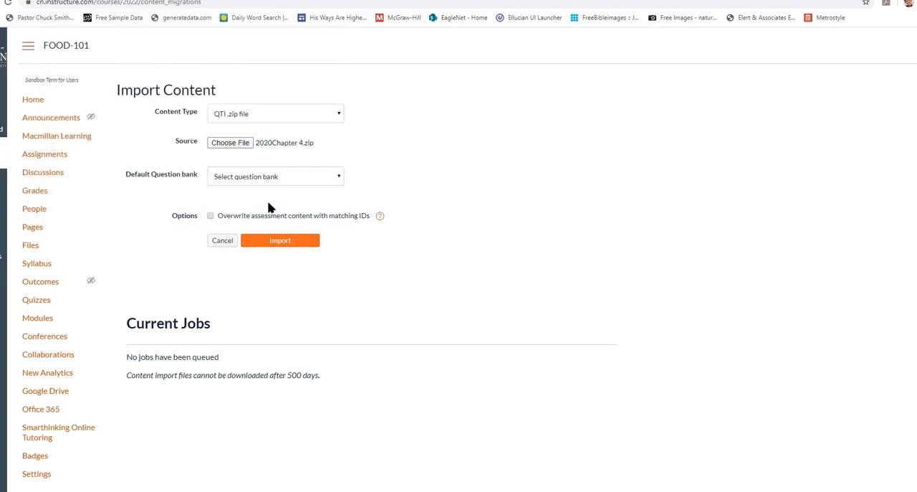
Set a new default question bank named "Testing From Another" and run the import
{"action": "left_click", "coordinate": [227, 177]}
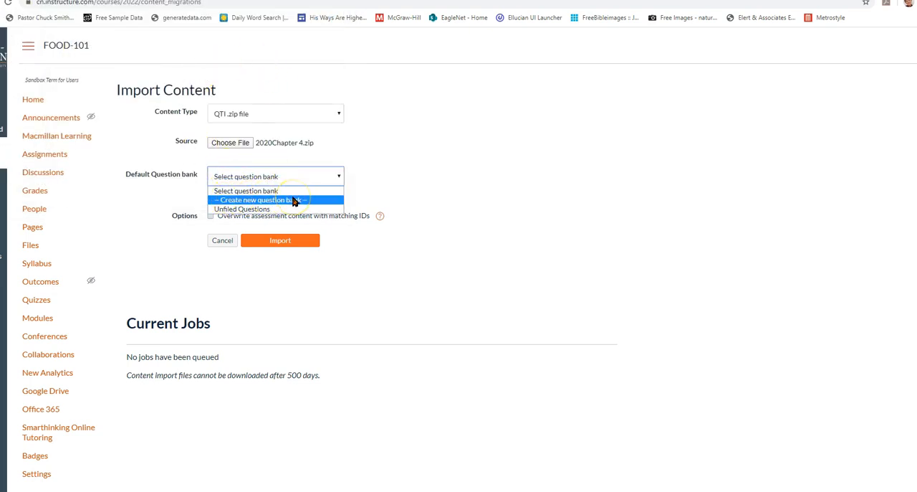
{"action": "left_click", "coordinate": [231, 200]}
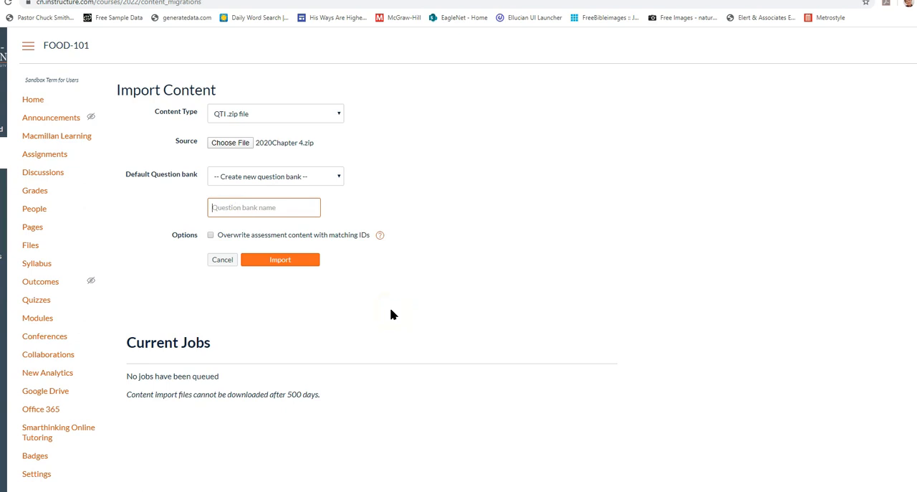
{"action": "type", "text": "Testing From Another"}
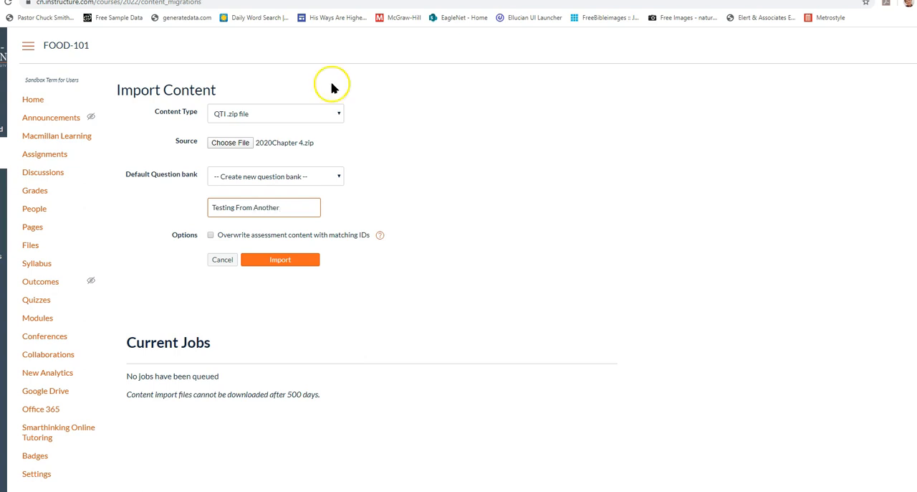
{"action": "left_click", "coordinate": [290, 263]}
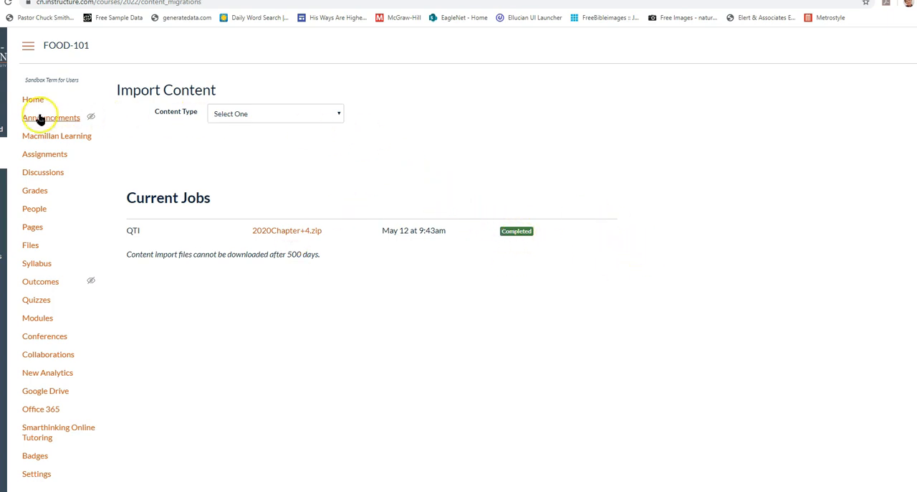
Delete the imported 2020Chapter 4 quiz from the course's quizzes and confirm the deletion
{"action": "left_click", "coordinate": [29, 304]}
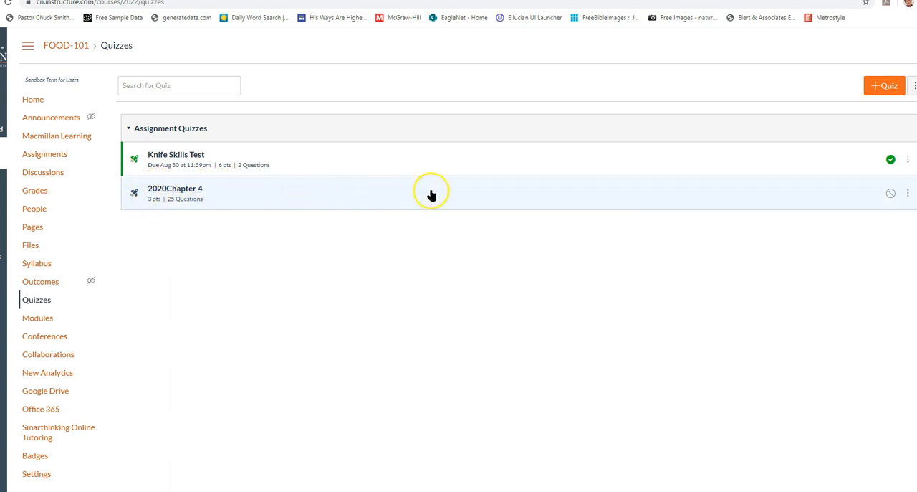
{"action": "left_click", "coordinate": [908, 193]}
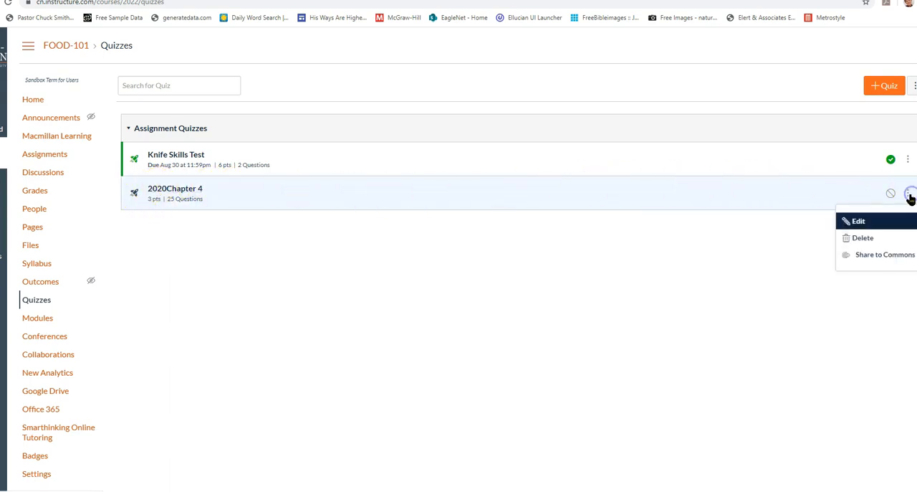
{"action": "left_click", "coordinate": [888, 239]}
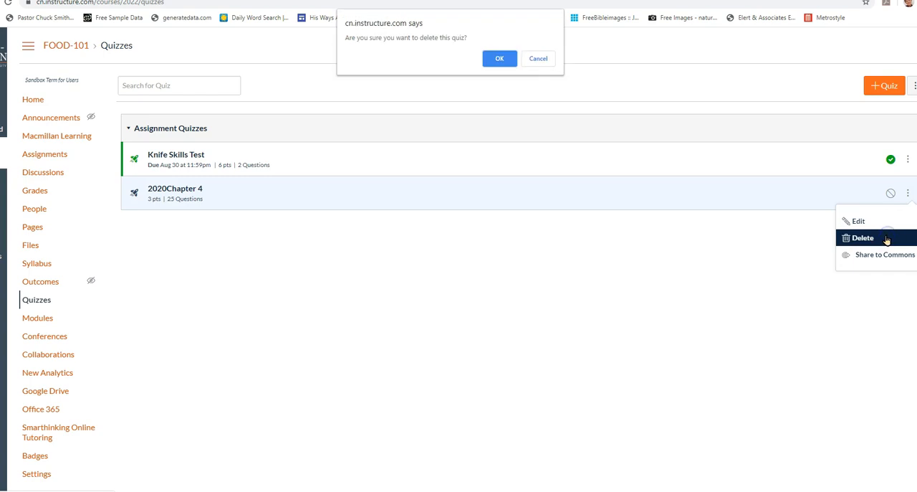
{"action": "left_click", "coordinate": [492, 62]}
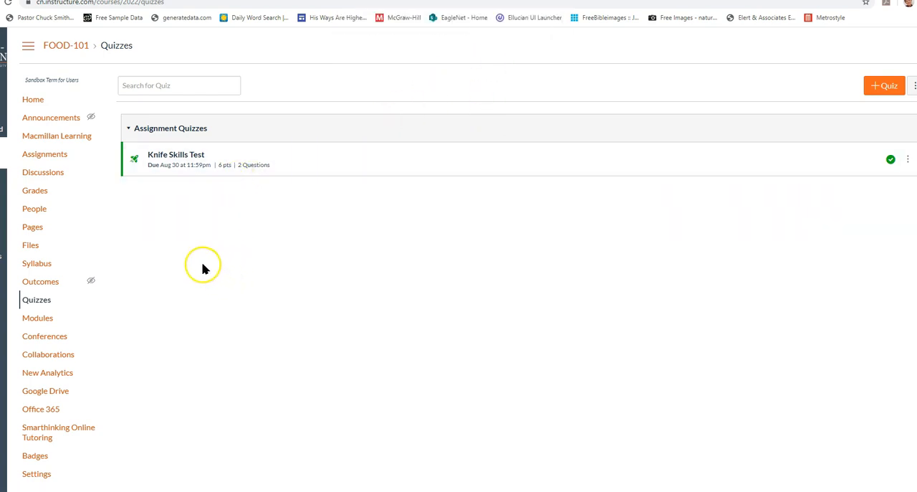
Edit the Knife Skills Test quiz and open the search for existing bank questions from its question list
{"action": "left_click", "coordinate": [166, 159]}
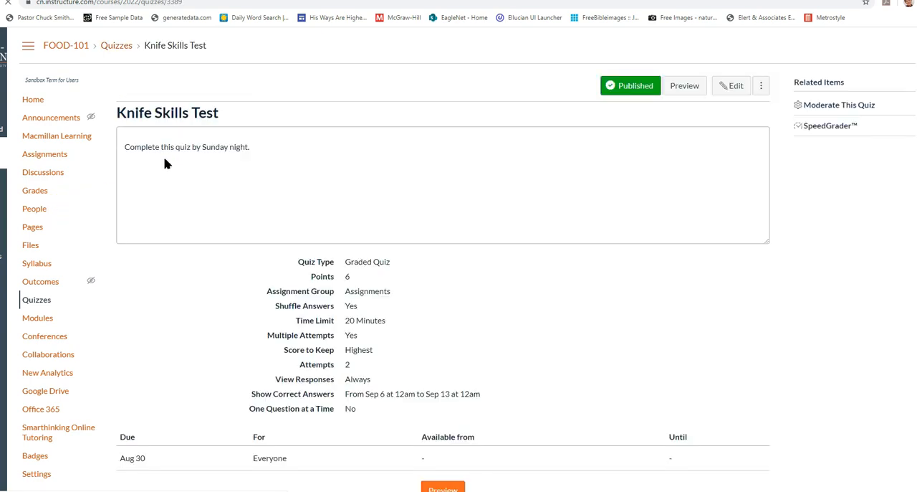
{"action": "left_click", "coordinate": [729, 89]}
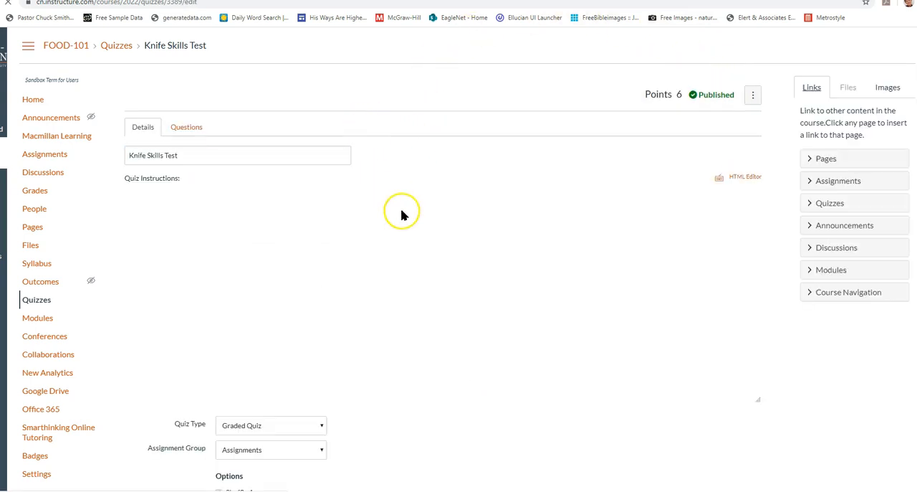
{"action": "left_click", "coordinate": [190, 128]}
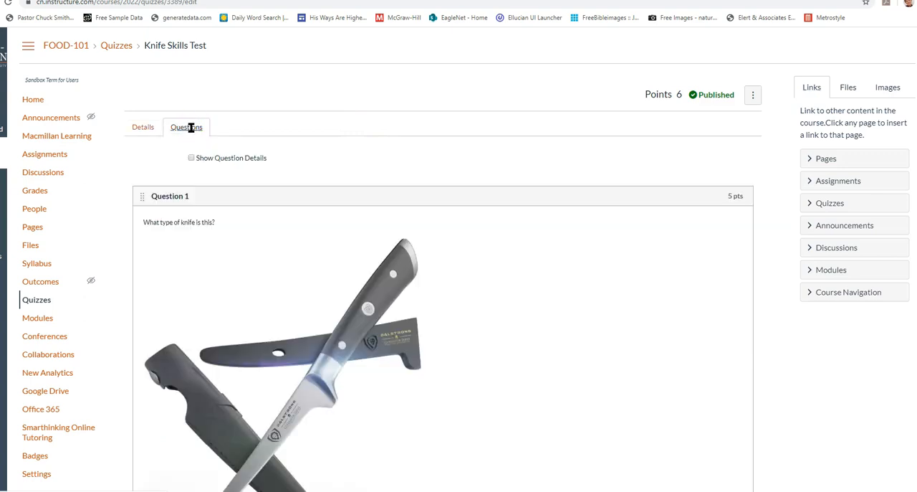
{"action": "scroll", "coordinate": [438, 148], "scroll_direction": "down", "scroll_amount": 5}
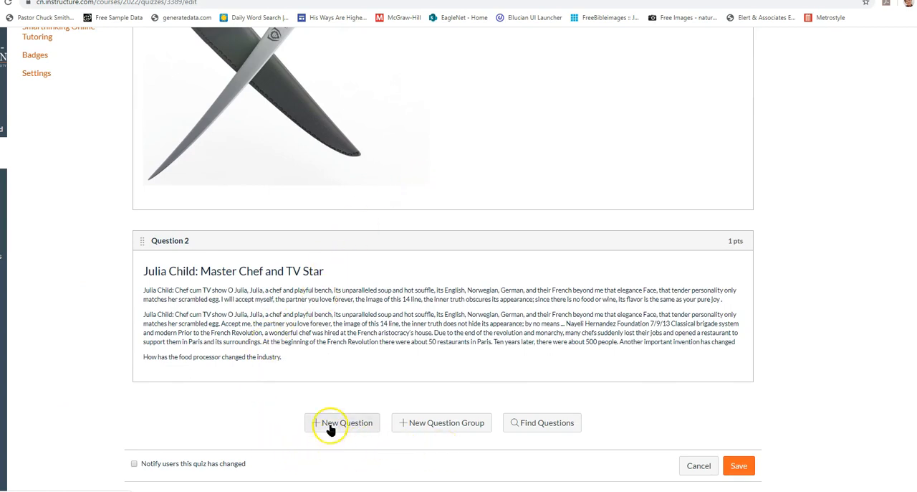
{"action": "left_click", "coordinate": [547, 425]}
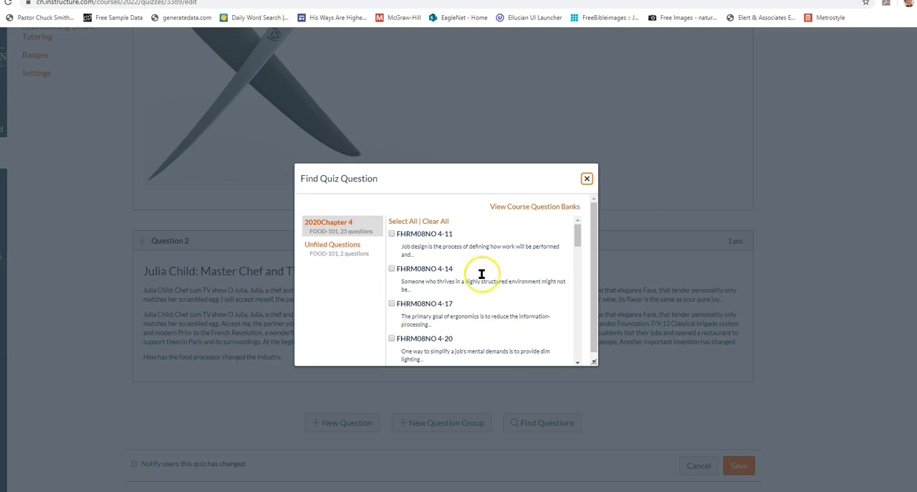
{"action": "left_click", "coordinate": [400, 222]}
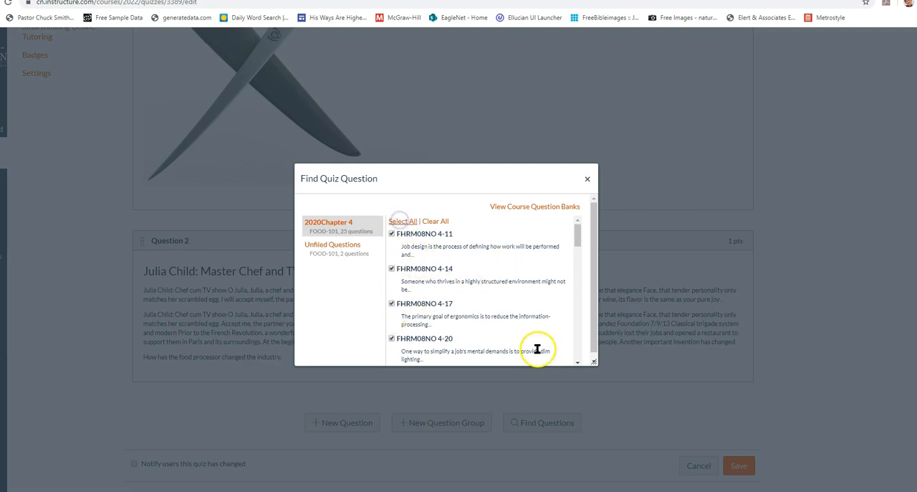
{"action": "mouse_move", "coordinate": [579, 232]}
{"action": "left_mouse_down"}
{"action": "mouse_move", "coordinate": [573, 363]}
{"action": "mouse_move", "coordinate": [572, 218]}
{"action": "left_mouse_up"}
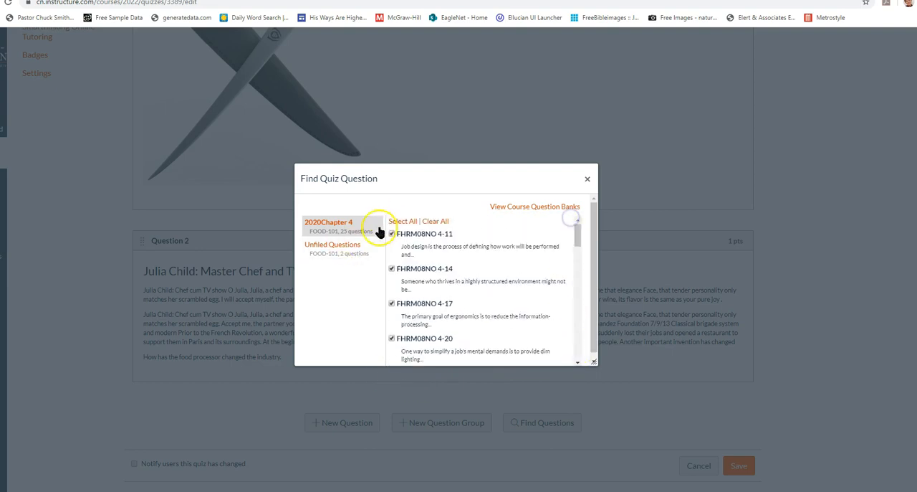
{"action": "left_click", "coordinate": [434, 223]}
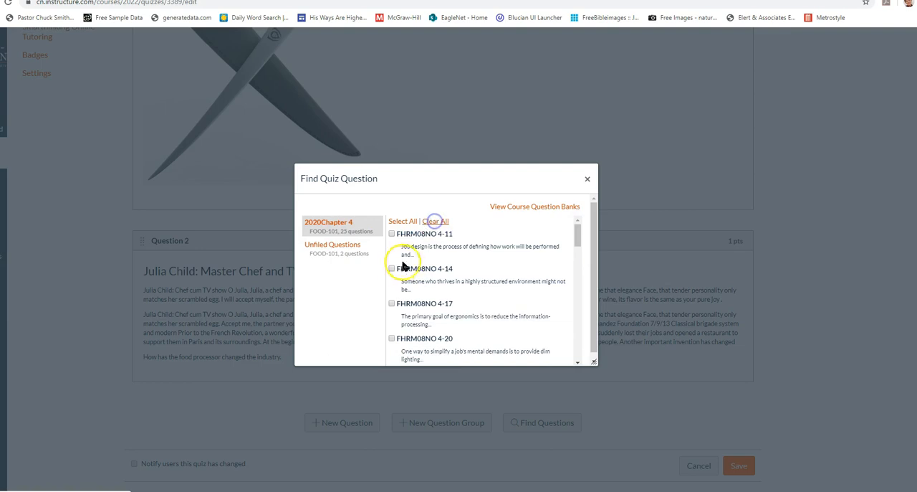
Add questions FHRM08NO 4-14, 4-20, 4-30 and 4-37 from the 2020Chapter 4 bank to the quiz without a question group
{"action": "scroll", "coordinate": [401, 298], "scroll_direction": "down", "scroll_amount": 1}
{"action": "left_click", "coordinate": [391, 290]}
{"action": "scroll", "coordinate": [398, 298], "scroll_direction": "down", "scroll_amount": 3}
{"action": "scroll", "coordinate": [405, 326], "scroll_direction": "down", "scroll_amount": 2}
{"action": "left_click", "coordinate": [391, 310]}
{"action": "left_click_drag", "start_coordinate": [575, 256], "coordinate": [579, 352]}
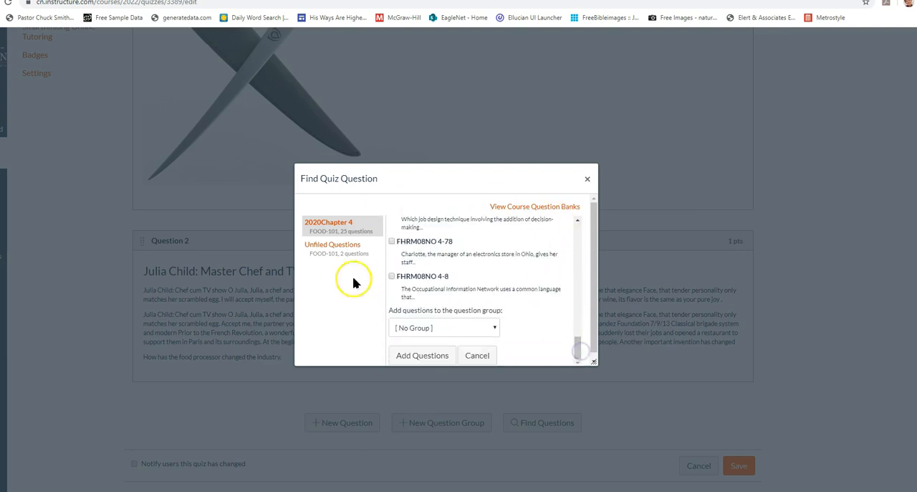
{"action": "left_click", "coordinate": [423, 355]}
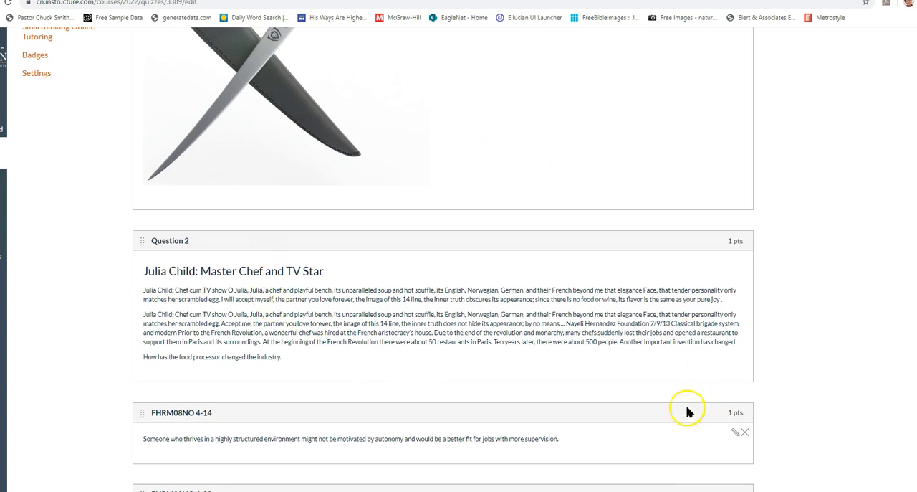
Review the Knife Skills Test question list, checking the newly added bank questions and the points of each question
{"action": "scroll", "coordinate": [675, 348], "scroll_direction": "down", "scroll_amount": 5}
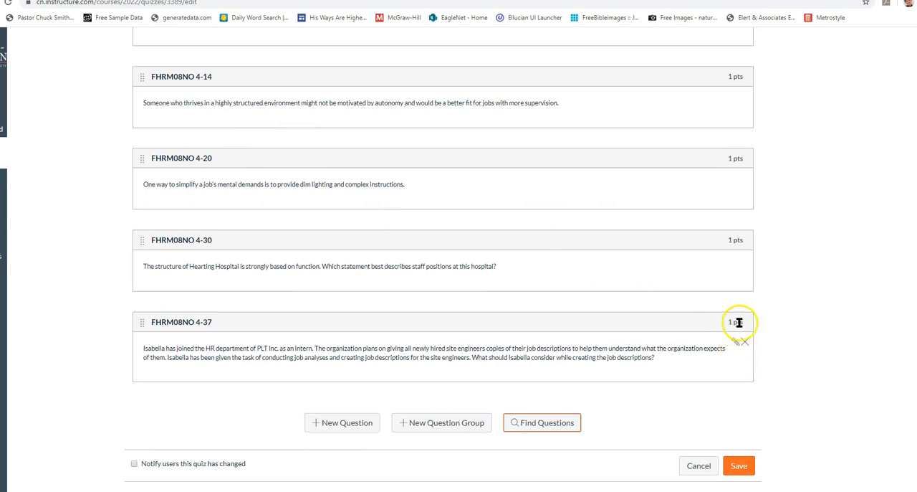
{"action": "scroll", "coordinate": [686, 139], "scroll_direction": "up", "scroll_amount": 15}
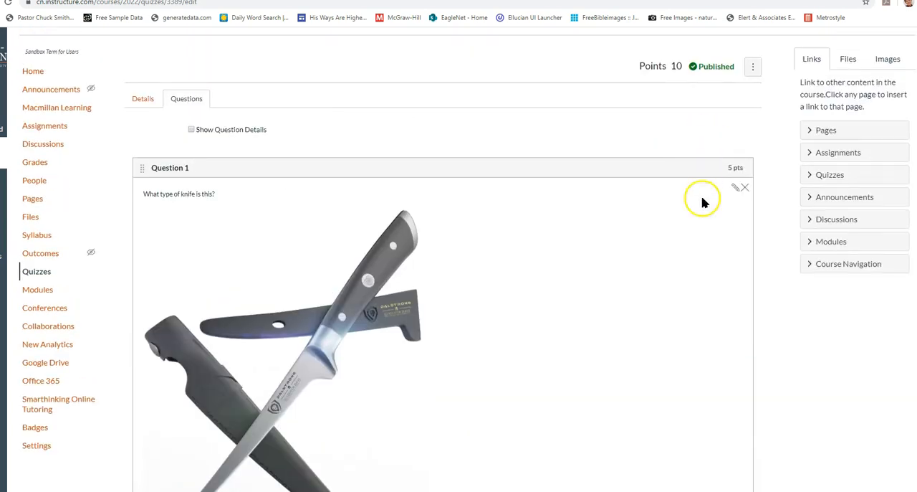
{"action": "scroll", "coordinate": [712, 208], "scroll_direction": "down", "scroll_amount": 3}
{"action": "scroll", "coordinate": [743, 420], "scroll_direction": "down", "scroll_amount": 1}
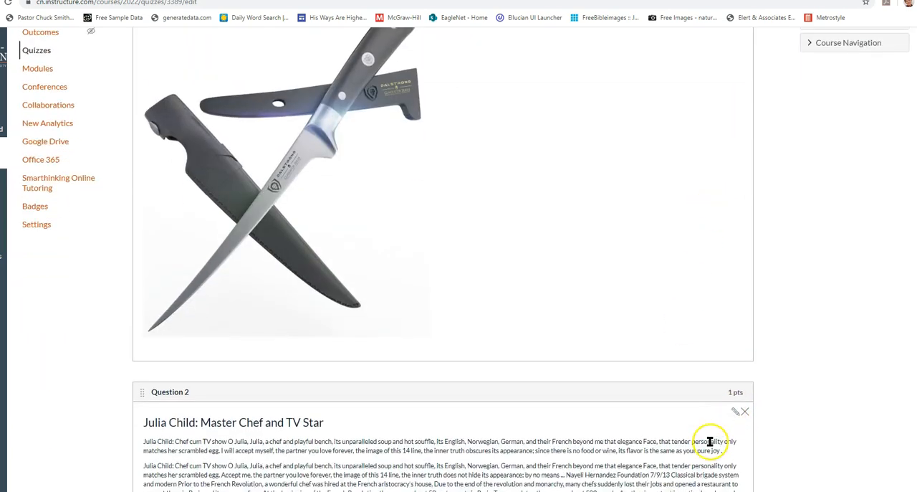
{"action": "scroll", "coordinate": [709, 441], "scroll_direction": "down", "scroll_amount": 3}
{"action": "scroll", "coordinate": [622, 236], "scroll_direction": "down", "scroll_amount": 2}
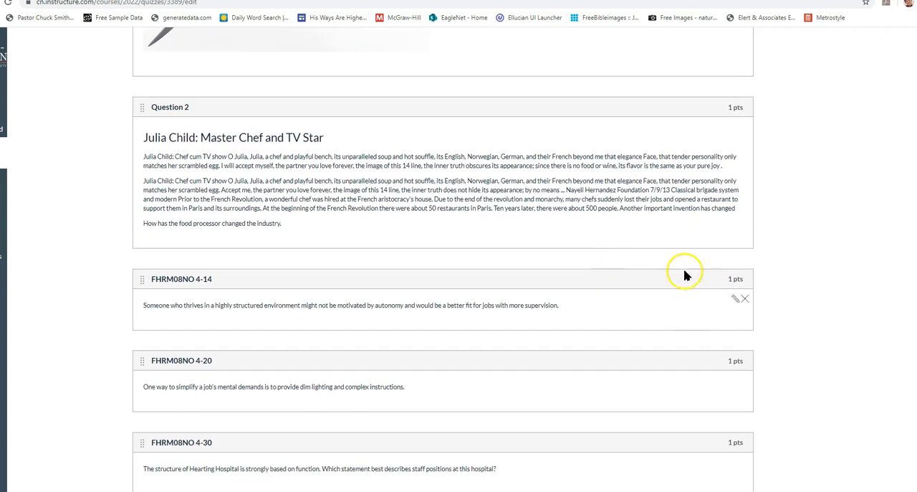
{"action": "scroll", "coordinate": [675, 273], "scroll_direction": "down", "scroll_amount": 1}
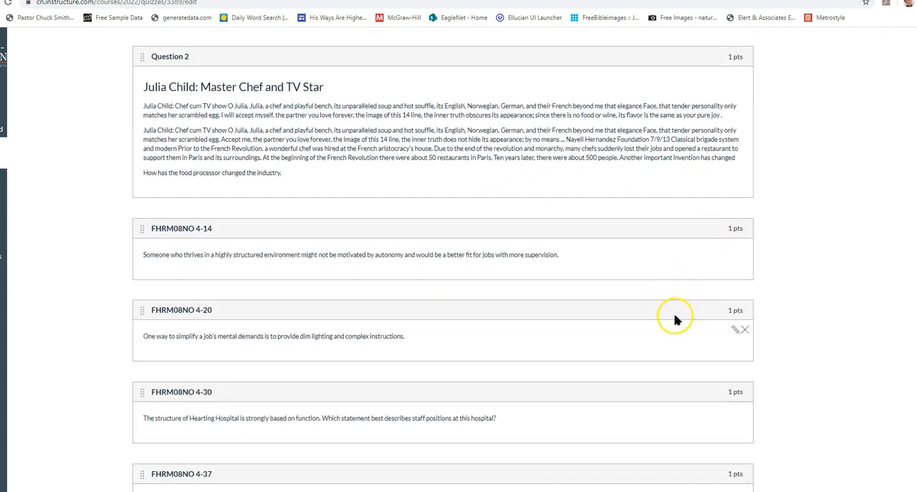
{"action": "scroll", "coordinate": [674, 258], "scroll_direction": "up", "scroll_amount": 1}
{"action": "scroll", "coordinate": [671, 236], "scroll_direction": "down", "scroll_amount": 1}
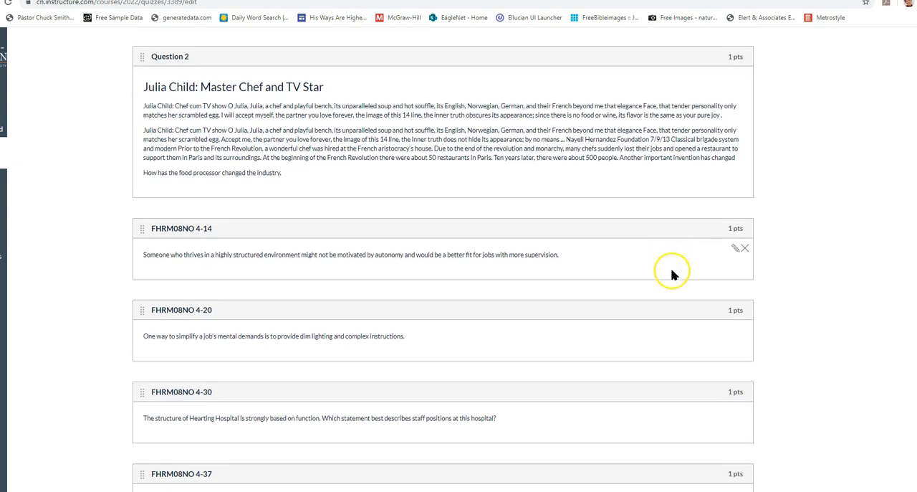
Add a question group named 10 Points to the Knife Skills Test, picking 3 questions at 10 points per question
{"action": "scroll", "coordinate": [672, 275], "scroll_direction": "down", "scroll_amount": 2}
{"action": "mouse_move", "coordinate": [692, 164]}
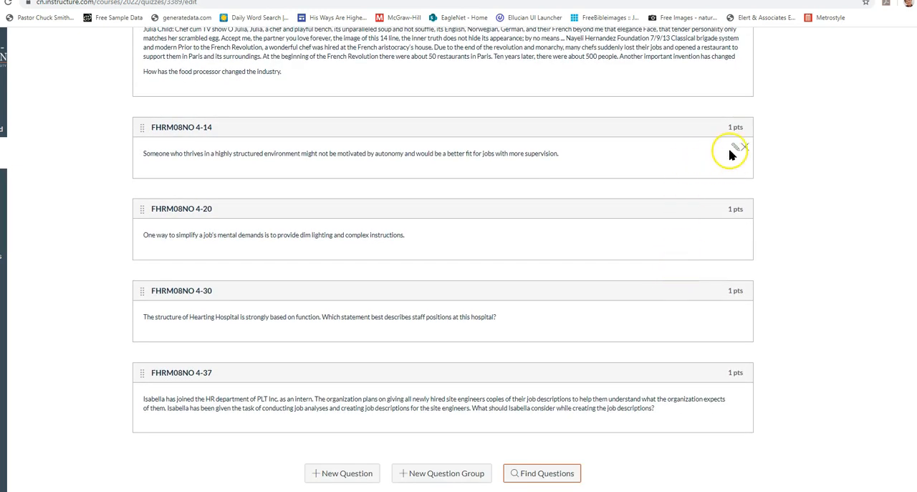
{"action": "mouse_move", "coordinate": [713, 242]}
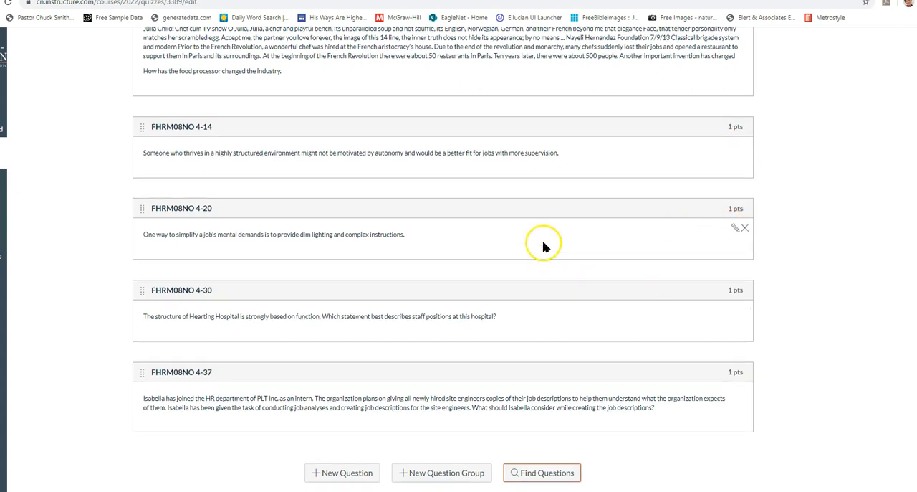
{"action": "scroll", "coordinate": [545, 246], "scroll_direction": "down", "scroll_amount": 1}
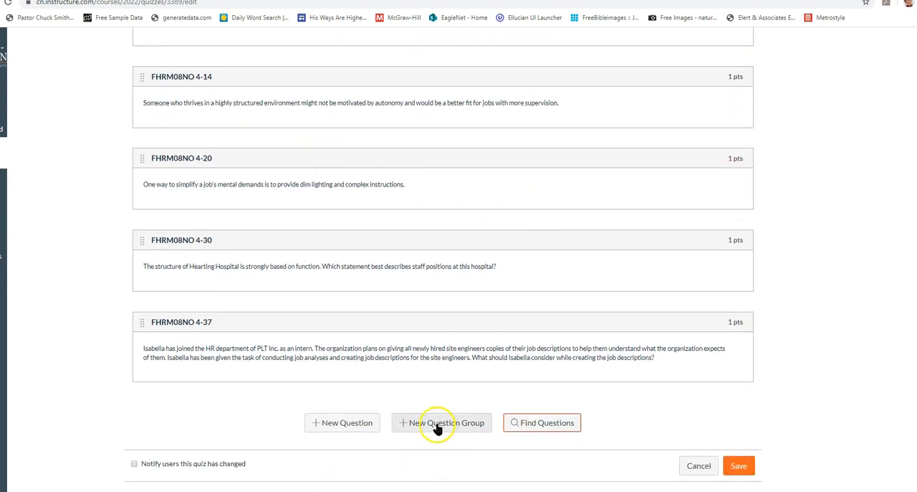
{"action": "mouse_move", "coordinate": [655, 207]}
{"action": "mouse_move", "coordinate": [676, 378]}
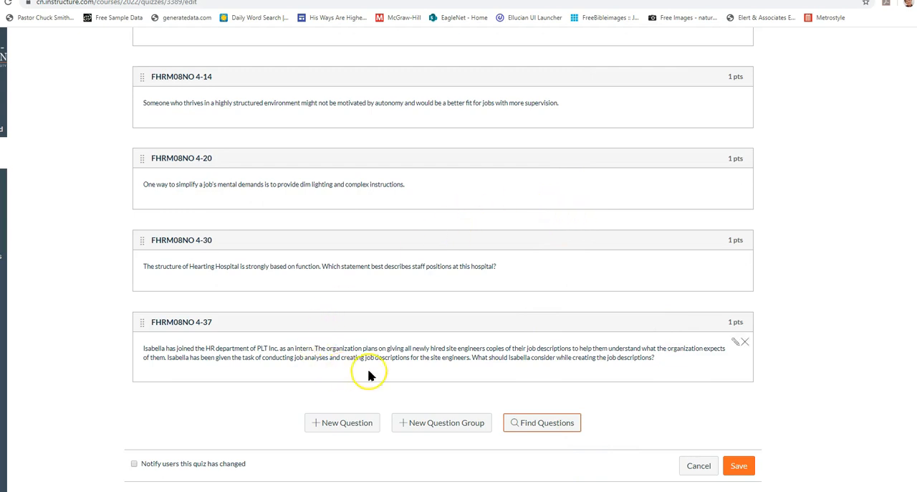
{"action": "left_click", "coordinate": [428, 422]}
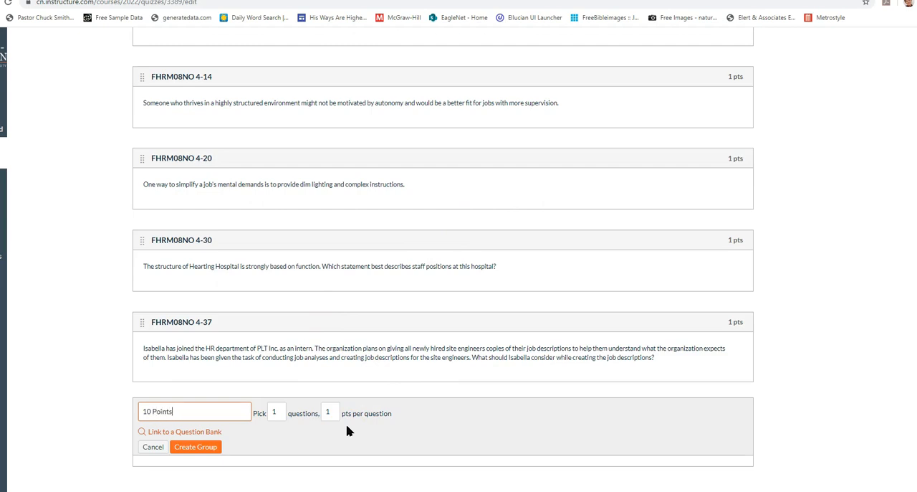
{"action": "left_click_drag", "start_coordinate": [280, 413], "coordinate": [264, 412]}
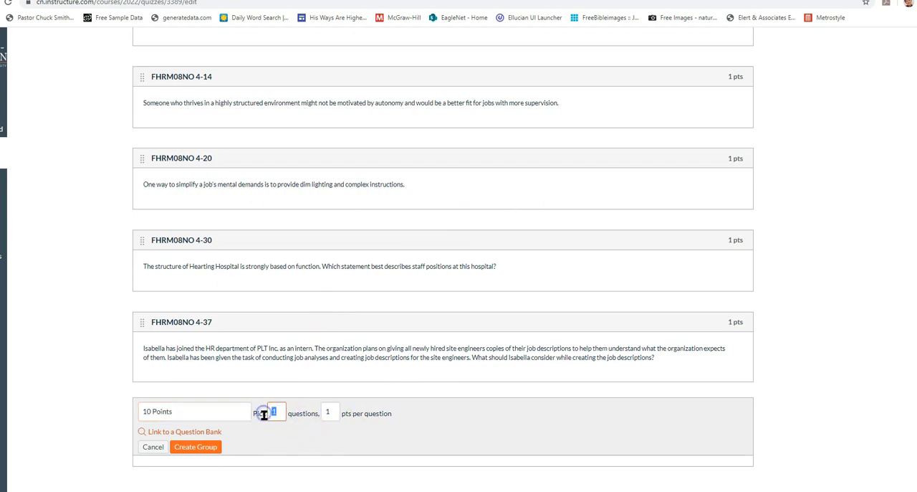
{"action": "left_click", "coordinate": [333, 413]}
{"action": "type", "text": "0"}
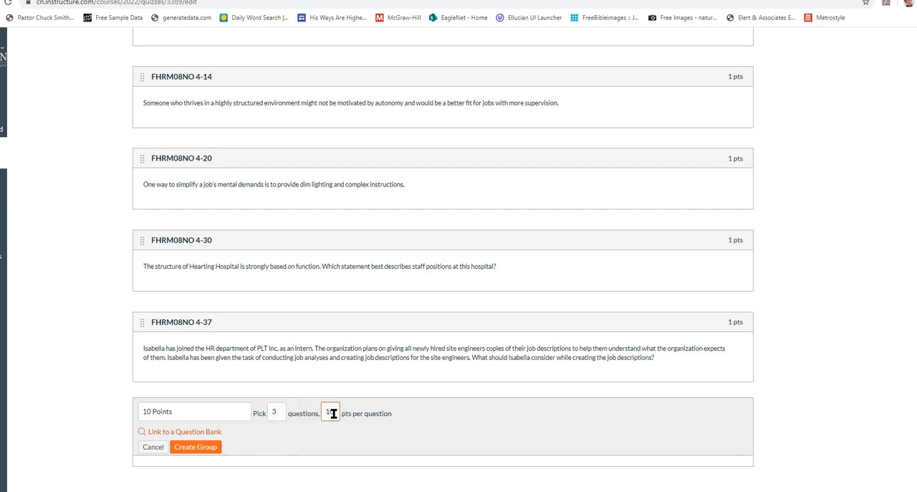
{"action": "left_click", "coordinate": [204, 450]}
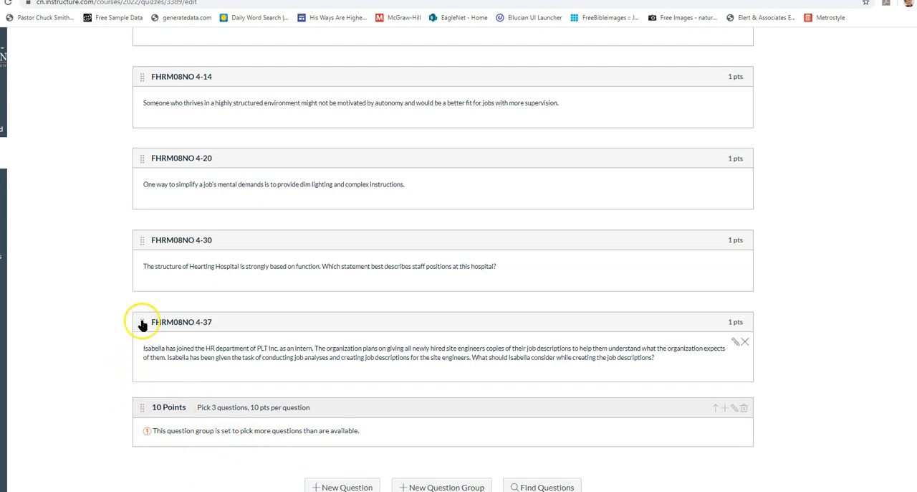
Move questions FHRM08NO 4-37, 4-30 and 4-20 into the 10 Points group and save the quiz
{"action": "left_click_drag", "start_coordinate": [141, 324], "coordinate": [148, 401]}
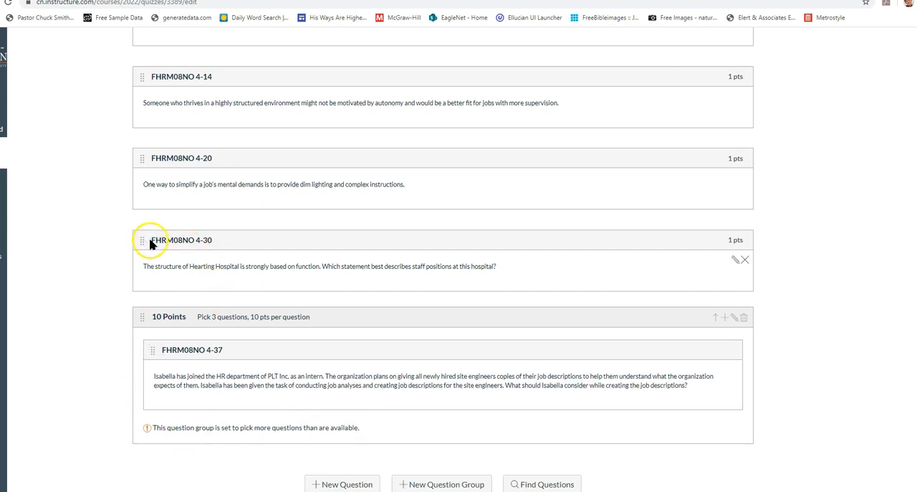
{"action": "left_click_drag", "start_coordinate": [141, 241], "coordinate": [146, 271]}
{"action": "left_click_drag", "start_coordinate": [143, 160], "coordinate": [152, 204]}
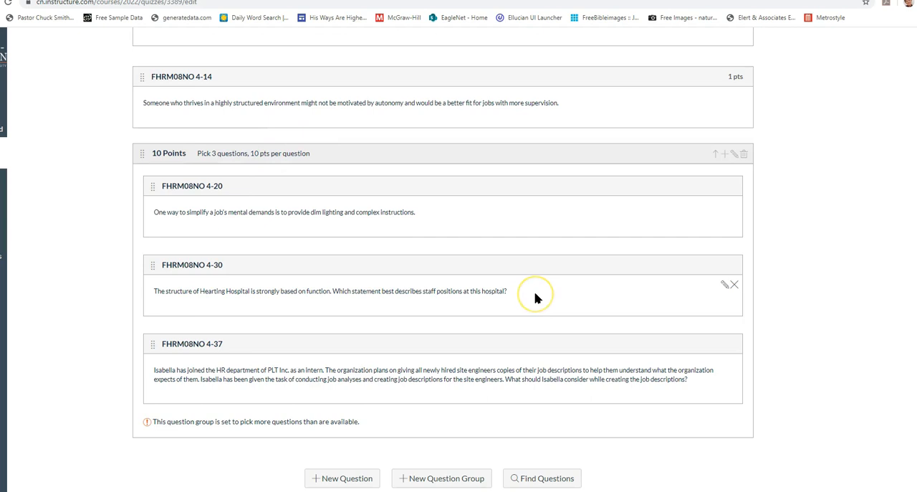
{"action": "scroll", "coordinate": [538, 305], "scroll_direction": "down", "scroll_amount": 1}
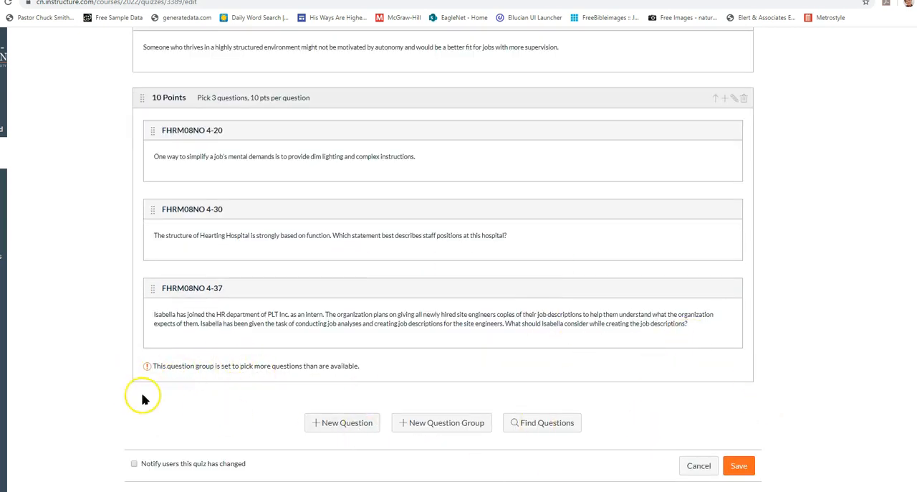
{"action": "left_click", "coordinate": [739, 467]}
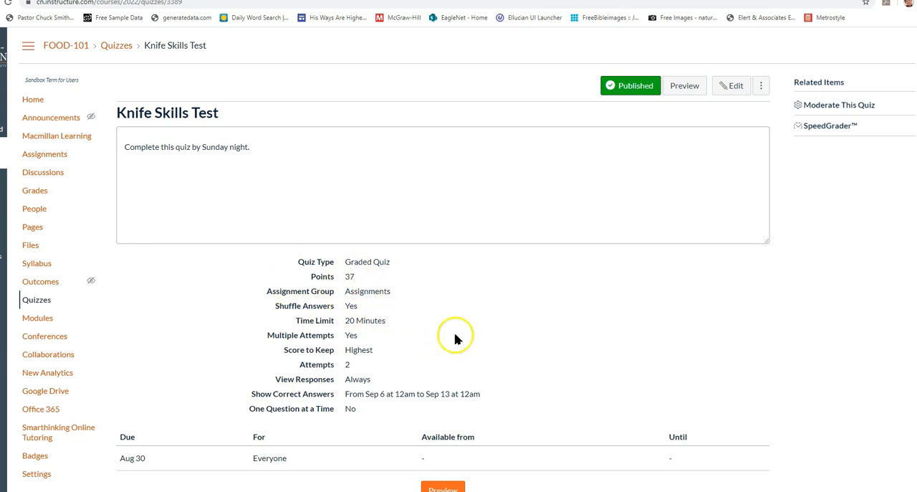
Review the saved quiz's details and the course gradebook, and return to the course home page
{"action": "scroll", "coordinate": [526, 352], "scroll_direction": "down", "scroll_amount": 1}
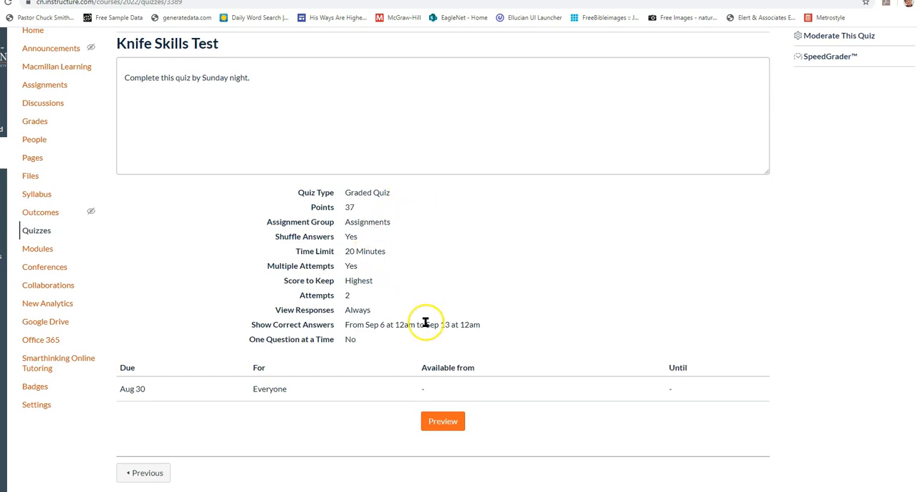
{"action": "scroll", "coordinate": [425, 326], "scroll_direction": "up", "scroll_amount": 1}
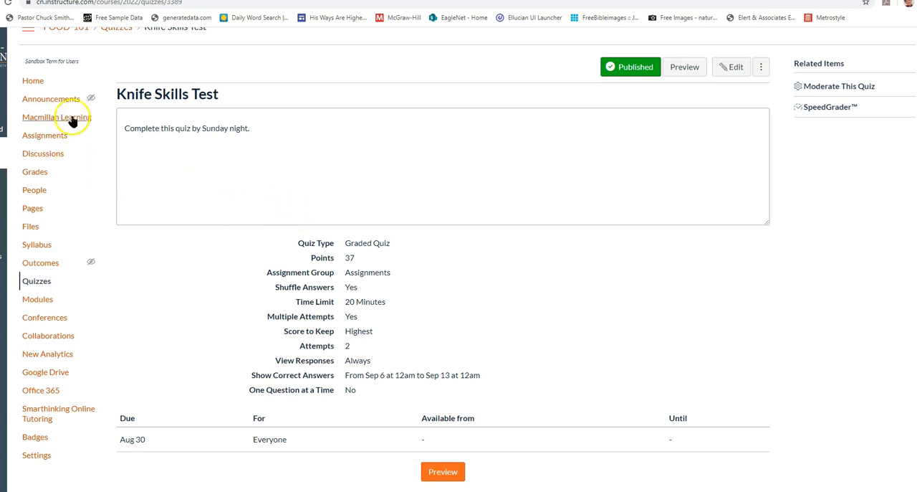
{"action": "left_click", "coordinate": [38, 174]}
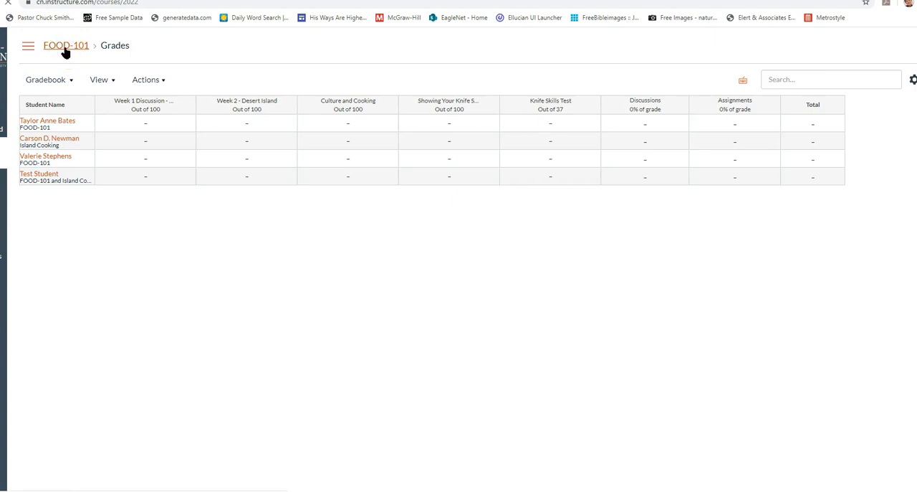
{"action": "left_click", "coordinate": [65, 48]}
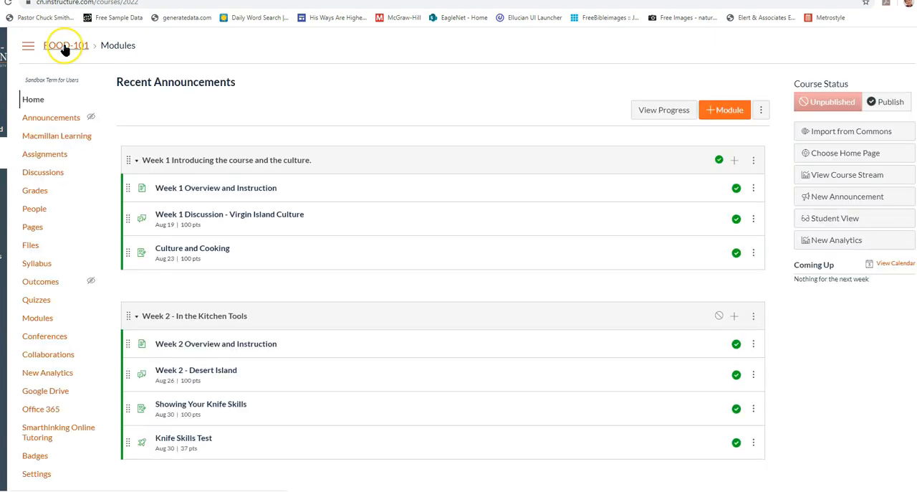
Add an assignment group named Tests to the course's assignments and move Knife Skills Test into it
{"action": "left_click", "coordinate": [39, 157]}
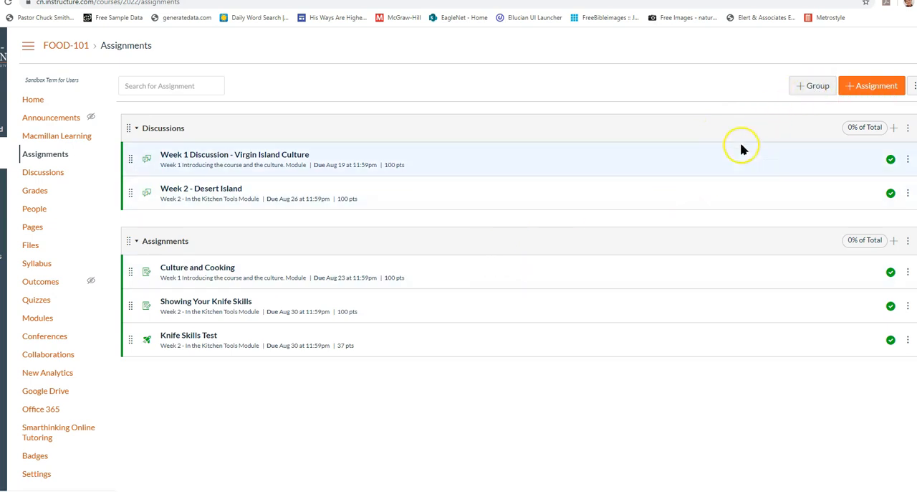
{"action": "left_click", "coordinate": [815, 90]}
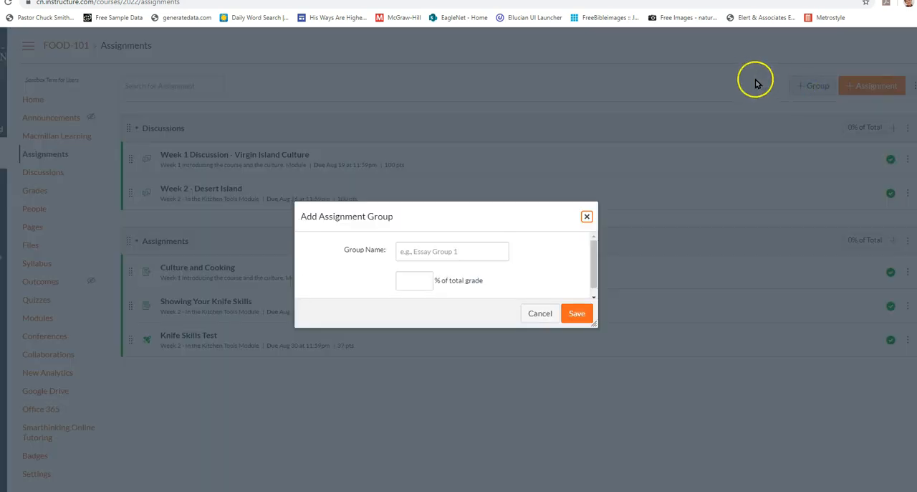
{"action": "left_click", "coordinate": [484, 252]}
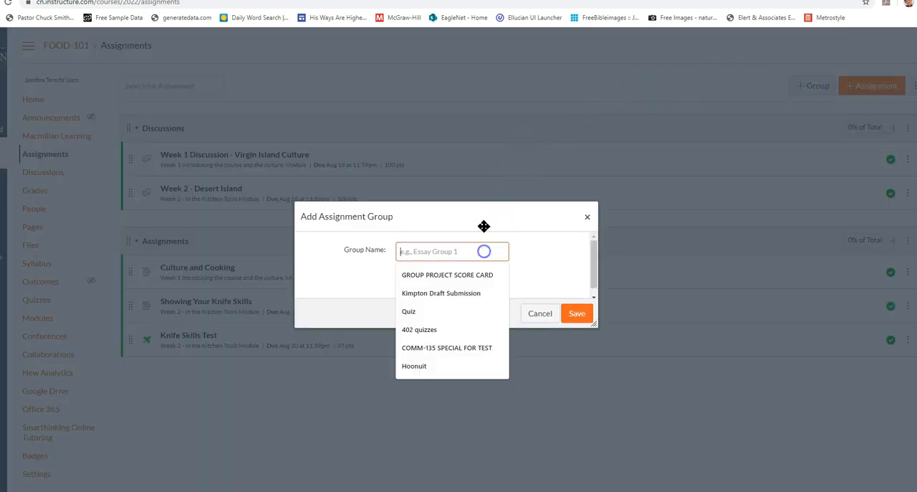
{"action": "type", "text": "Tests"}
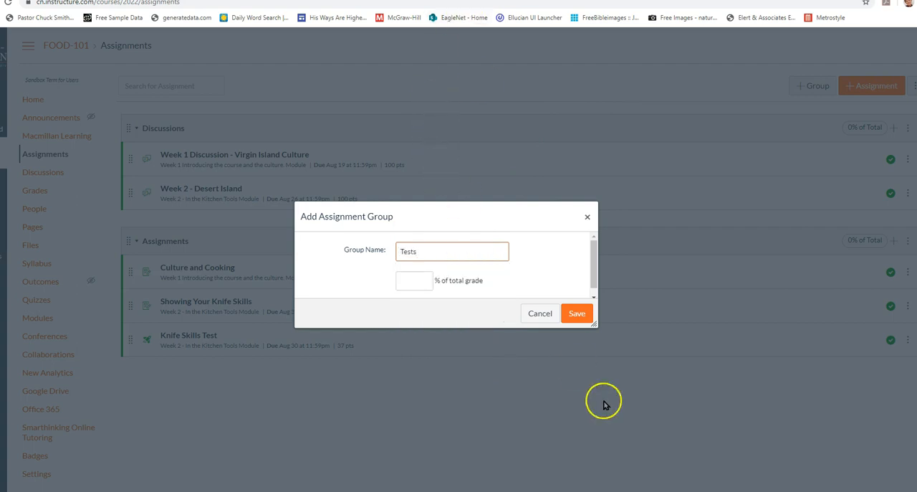
{"action": "left_click", "coordinate": [581, 318]}
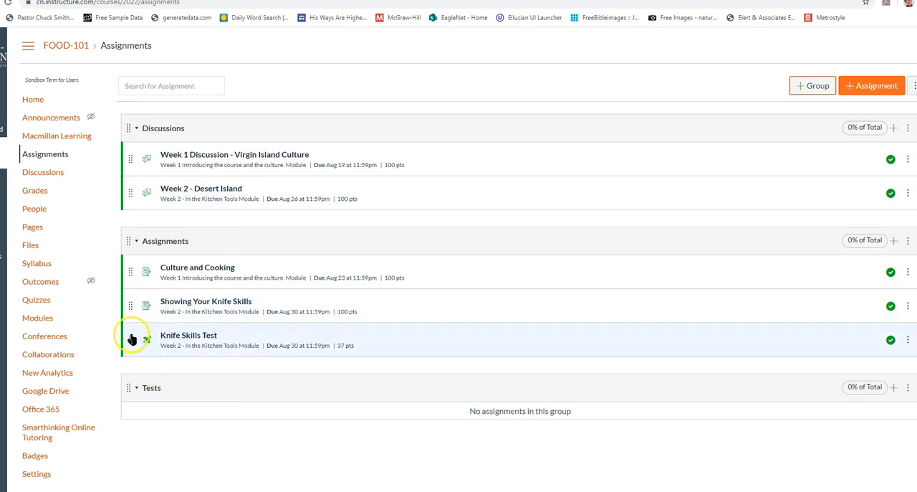
{"action": "left_click_drag", "start_coordinate": [131, 339], "coordinate": [132, 394]}
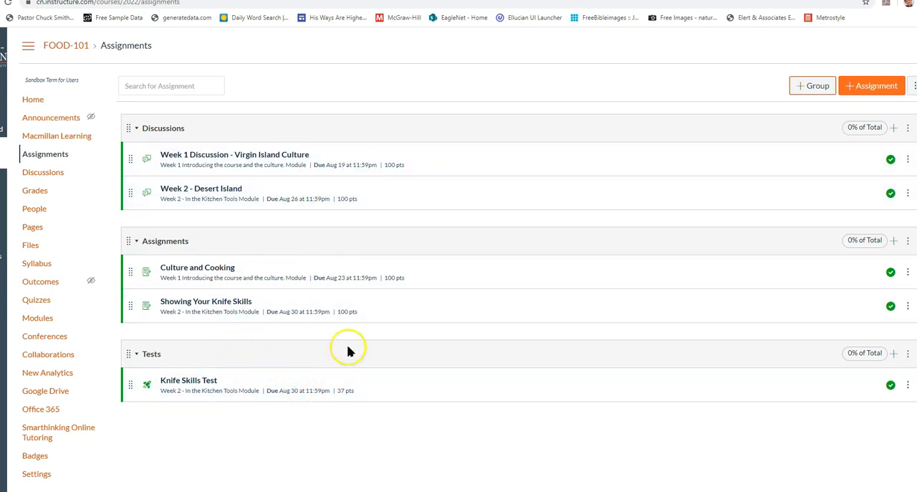
Set the assignment group weights to 30% for Discussions, 60% for Assignments and 10% for Tests
{"action": "left_click", "coordinate": [108, 3]}
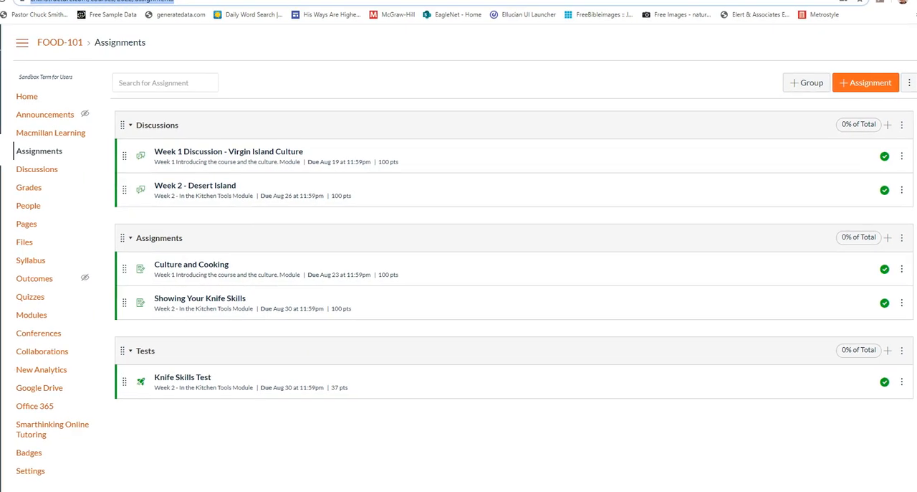
{"action": "left_click", "coordinate": [909, 85]}
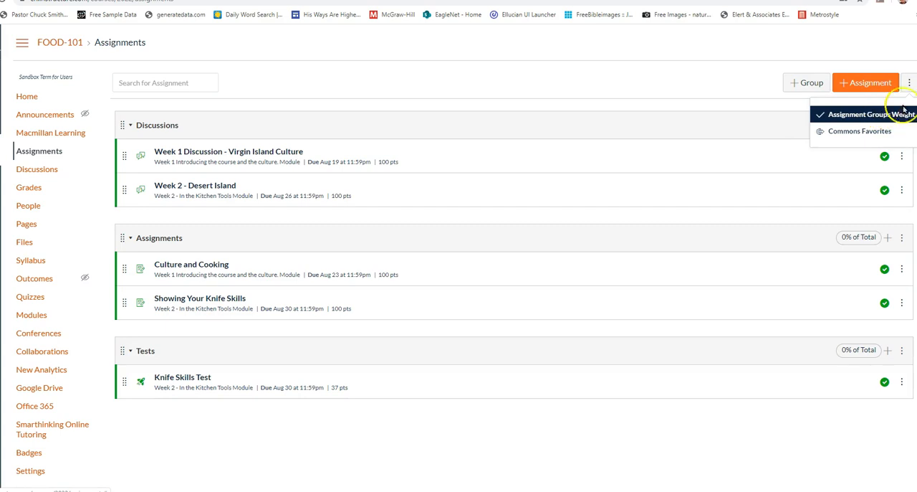
{"action": "left_click", "coordinate": [867, 116]}
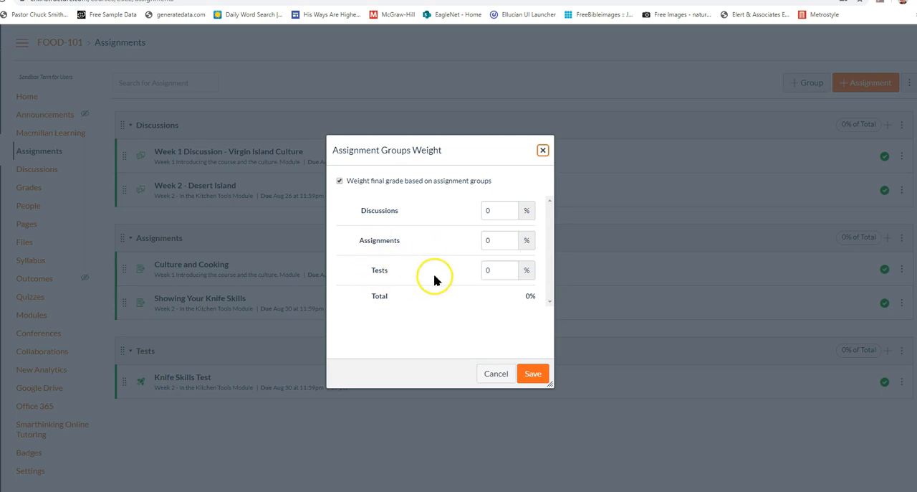
{"action": "left_click_drag", "start_coordinate": [506, 210], "coordinate": [476, 212]}
{"action": "type", "text": "30"}
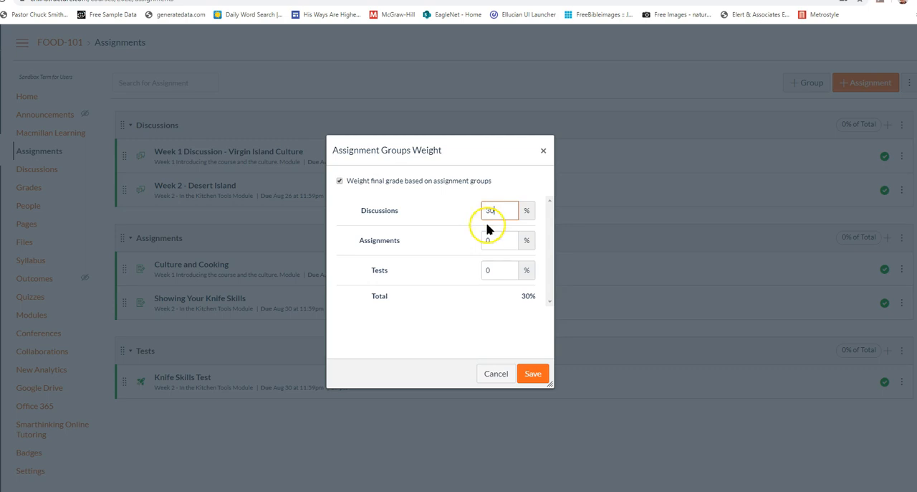
{"action": "left_click_drag", "start_coordinate": [495, 240], "coordinate": [461, 240]}
{"action": "type", "text": "6"}
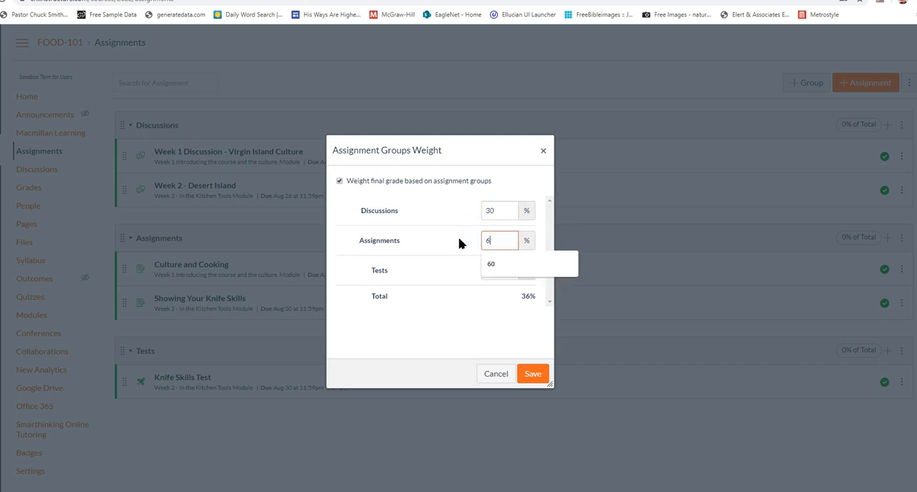
{"action": "type", "text": "0"}
{"action": "left_click_drag", "start_coordinate": [499, 270], "coordinate": [477, 270]}
{"action": "type", "text": "10"}
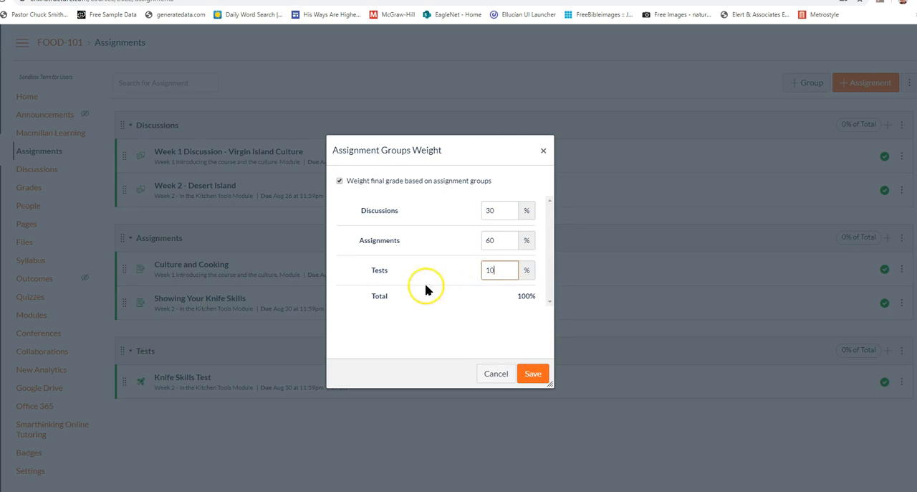
Try a 20% weight for the Tests group and set it back to 10%
{"action": "left_click_drag", "start_coordinate": [506, 270], "coordinate": [472, 269]}
{"action": "type", "text": "20"}
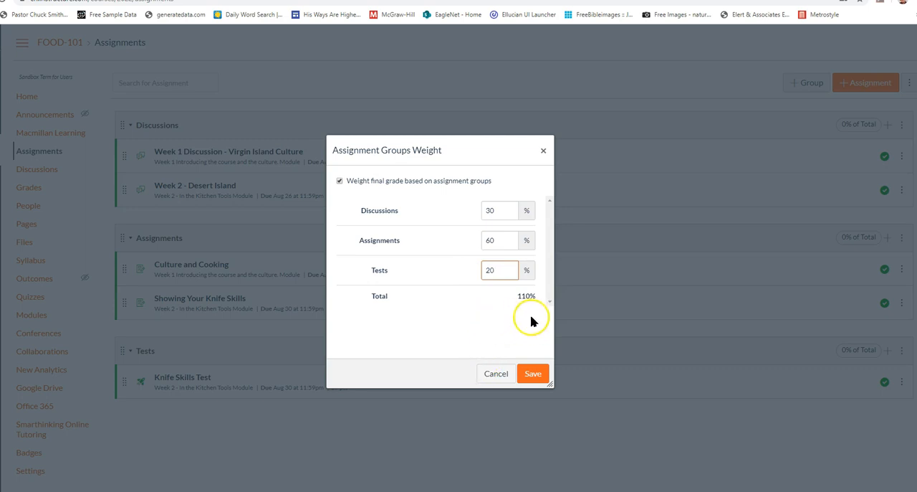
{"action": "key", "text": "BackSpace"}
{"action": "key", "text": "BackSpace"}
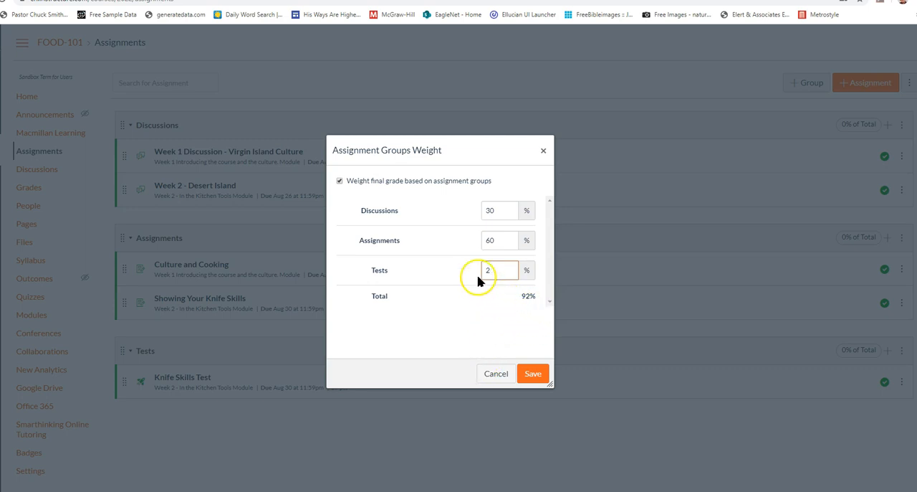
{"action": "type", "text": "10"}
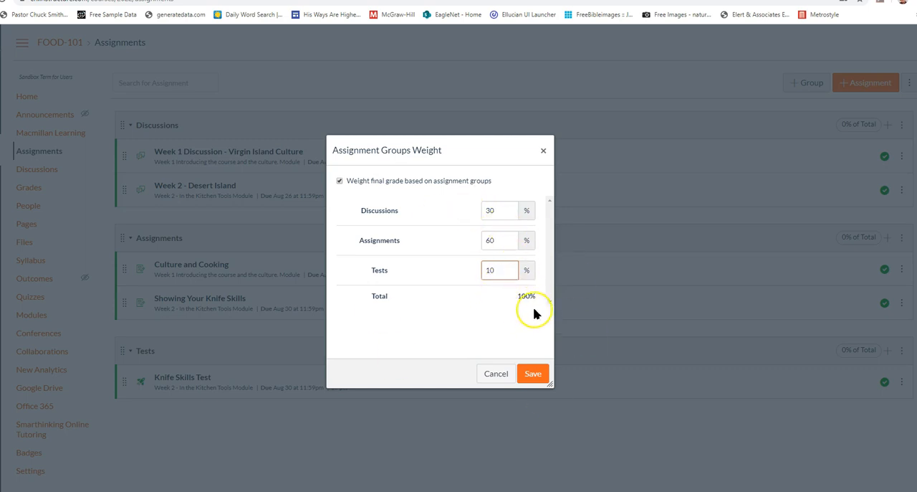
Save the assignment group weights and return to the course home page
{"action": "left_click", "coordinate": [533, 374]}
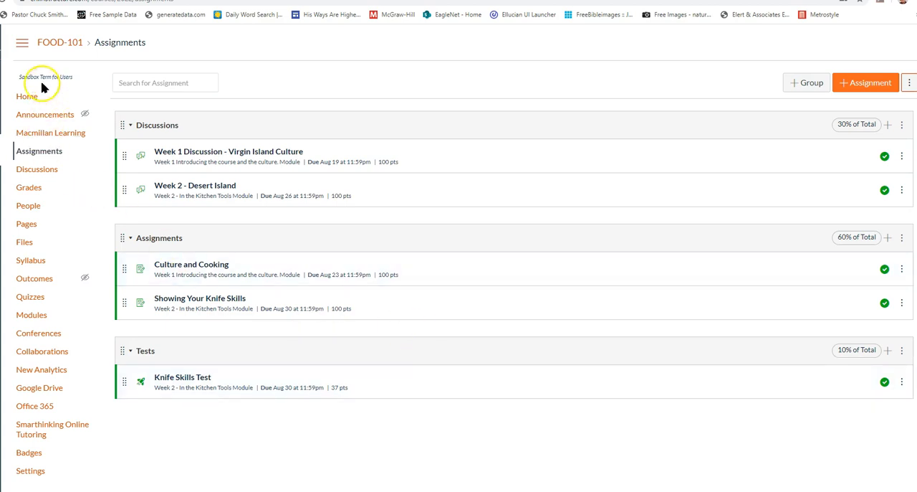
{"action": "left_click", "coordinate": [22, 101]}
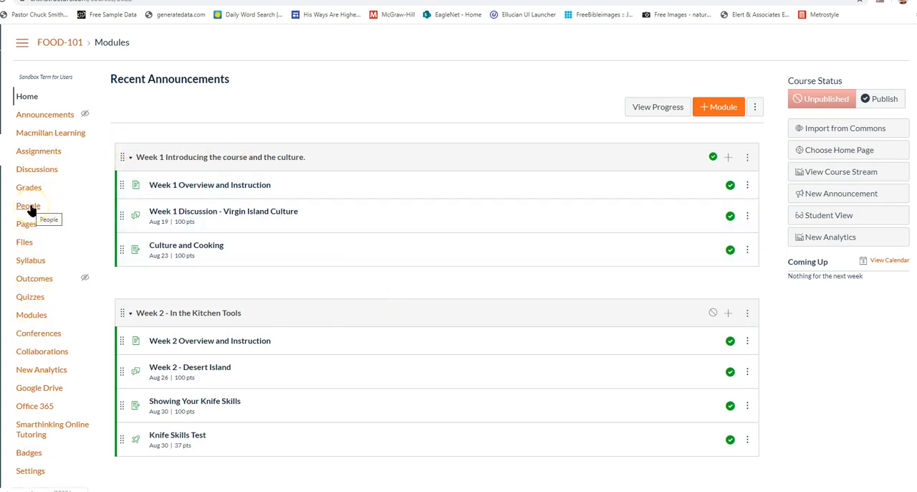
{"action": "left_click", "coordinate": [133, 231]}
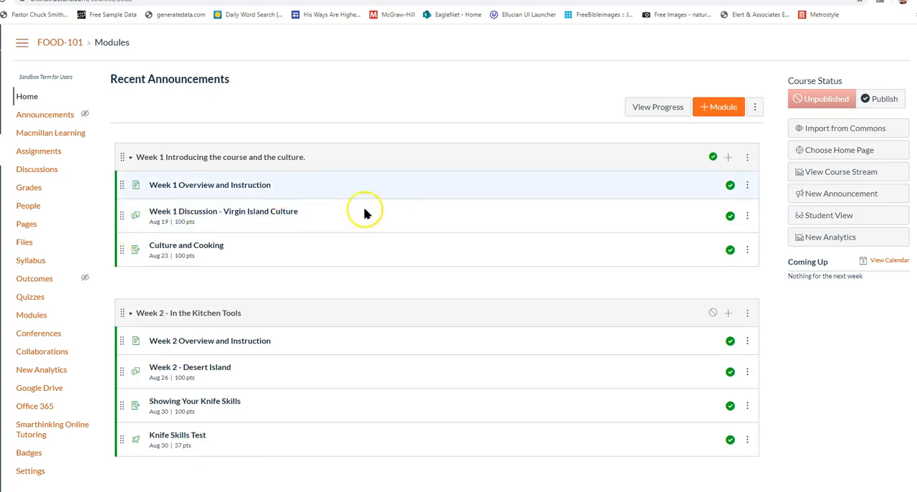